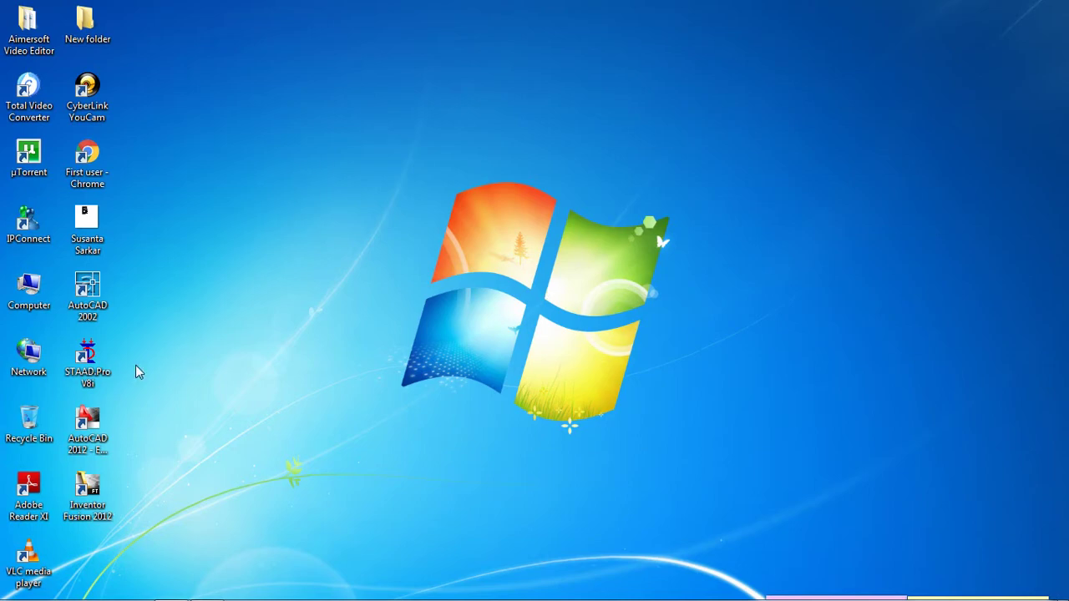
- Launch STAAD.Pro and create a new Space project named 'curve' in metres and kilonewtons
double_click(87, 363)
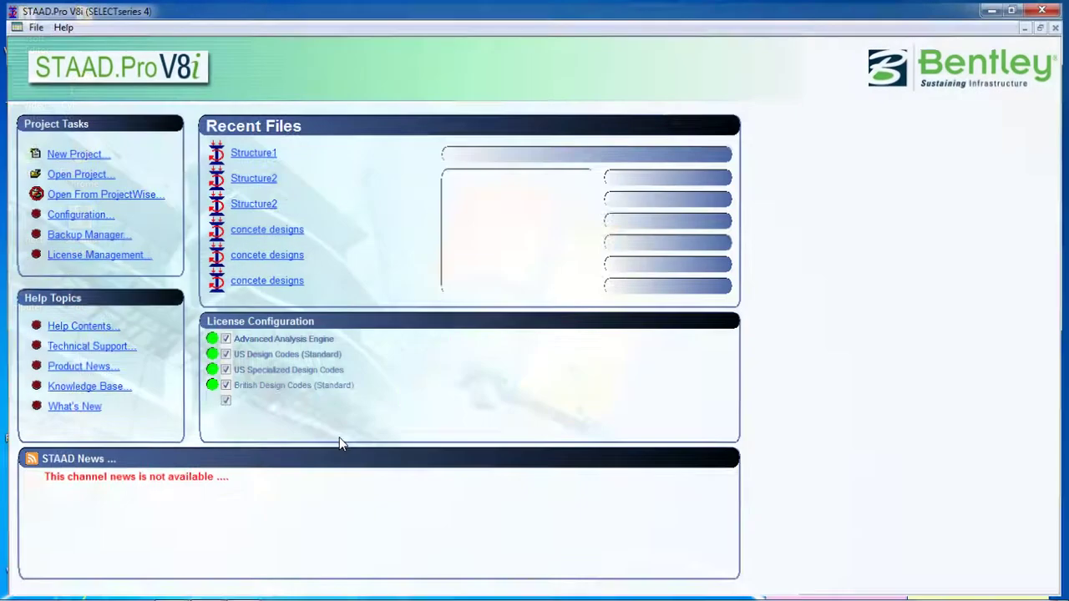
click(76, 156)
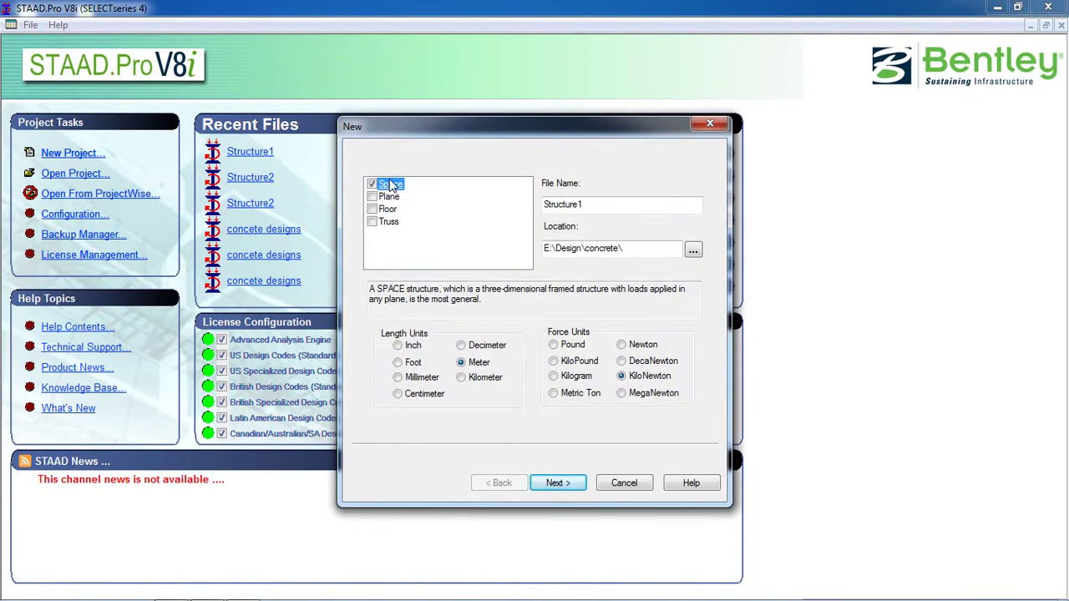
double_click(601, 209)
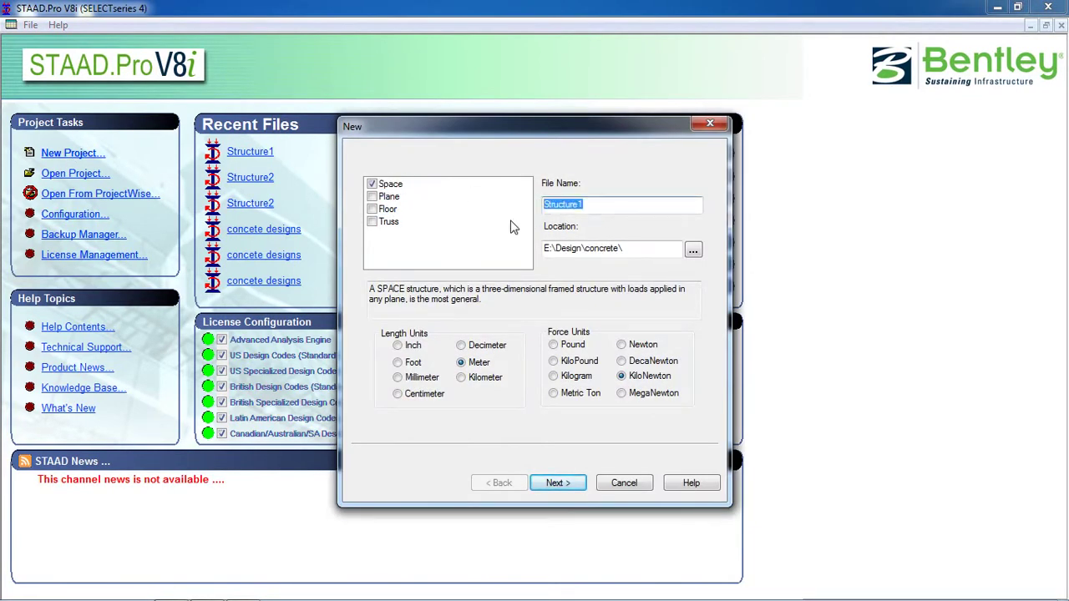
text(cu)
click(557, 488)
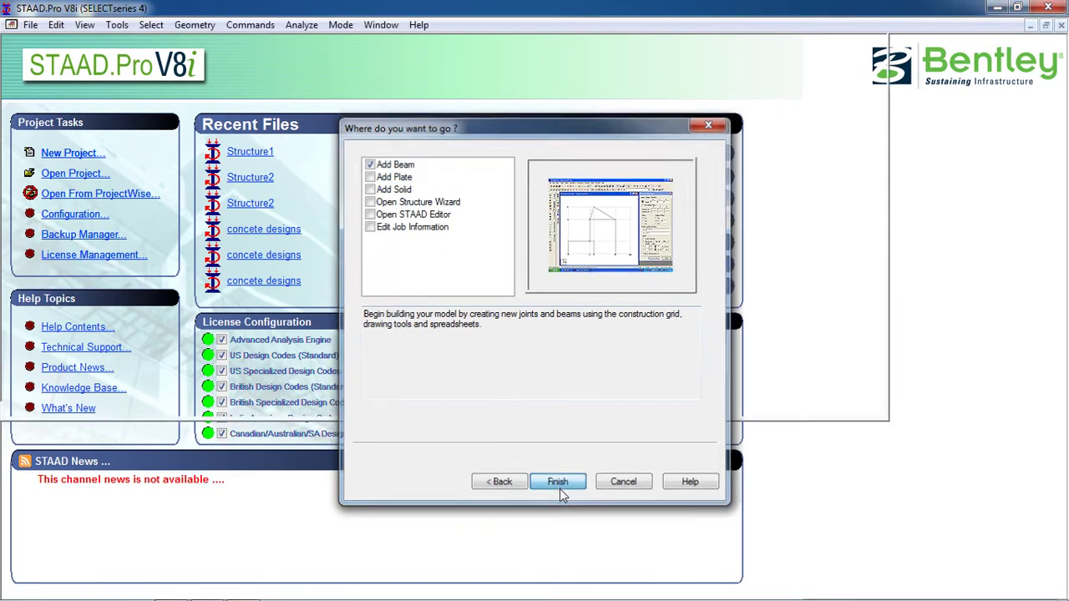
click(559, 488)
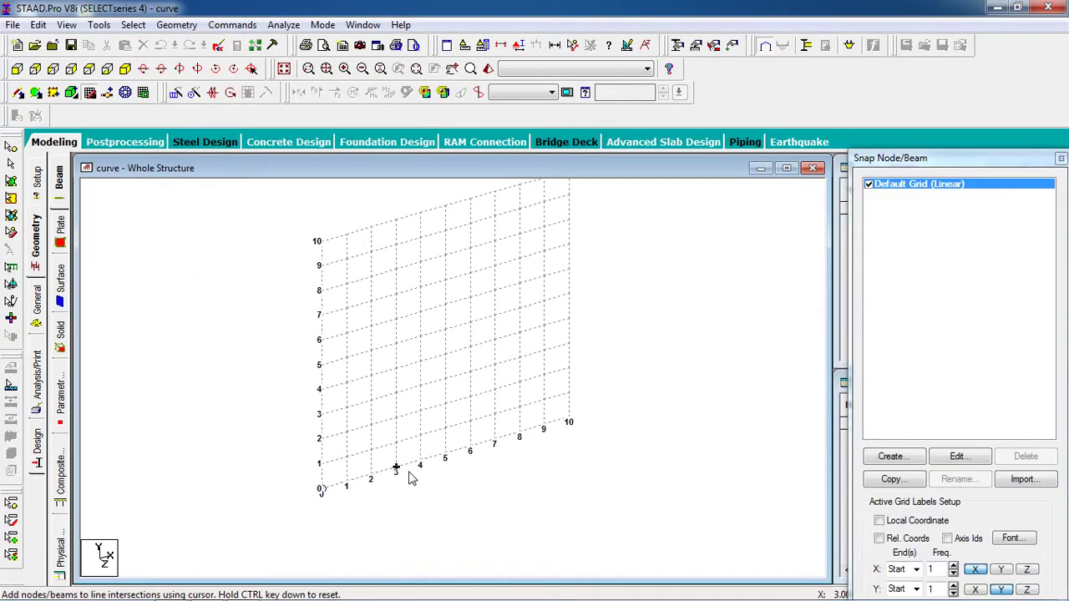
- Place node 1 at the grid origin (0, 0, 0) and close the Snap Node/Beam grid
middle_drag(365, 542, 380, 482)
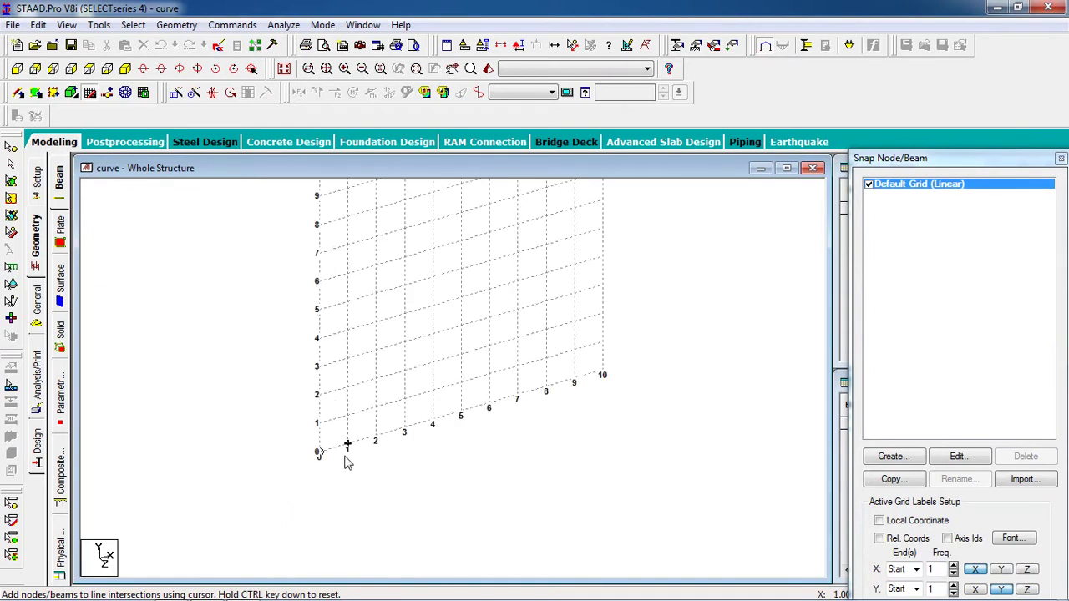
click(318, 424)
click(318, 453)
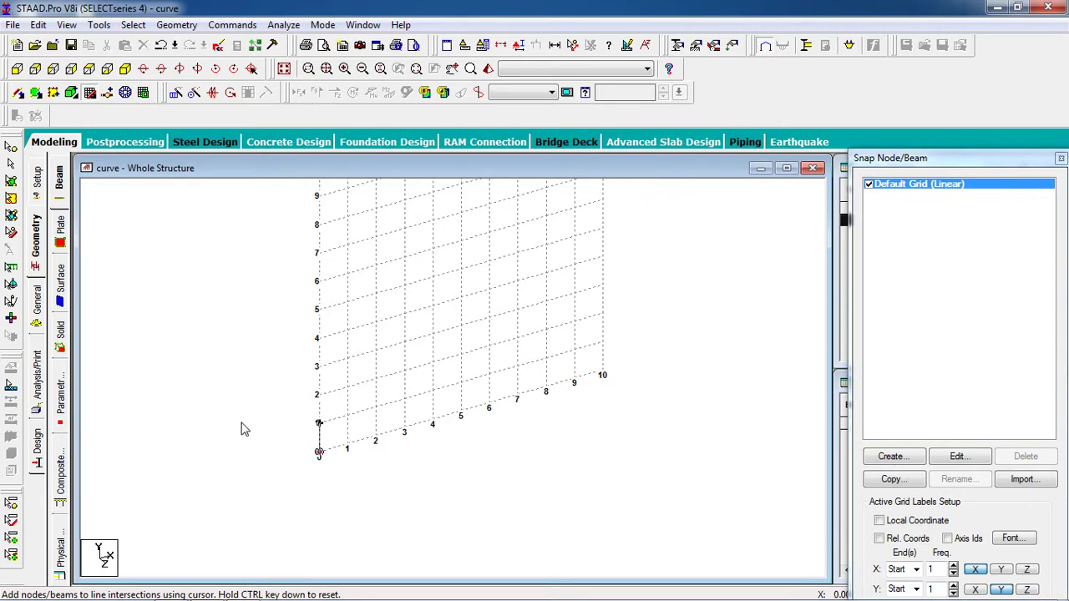
click(90, 93)
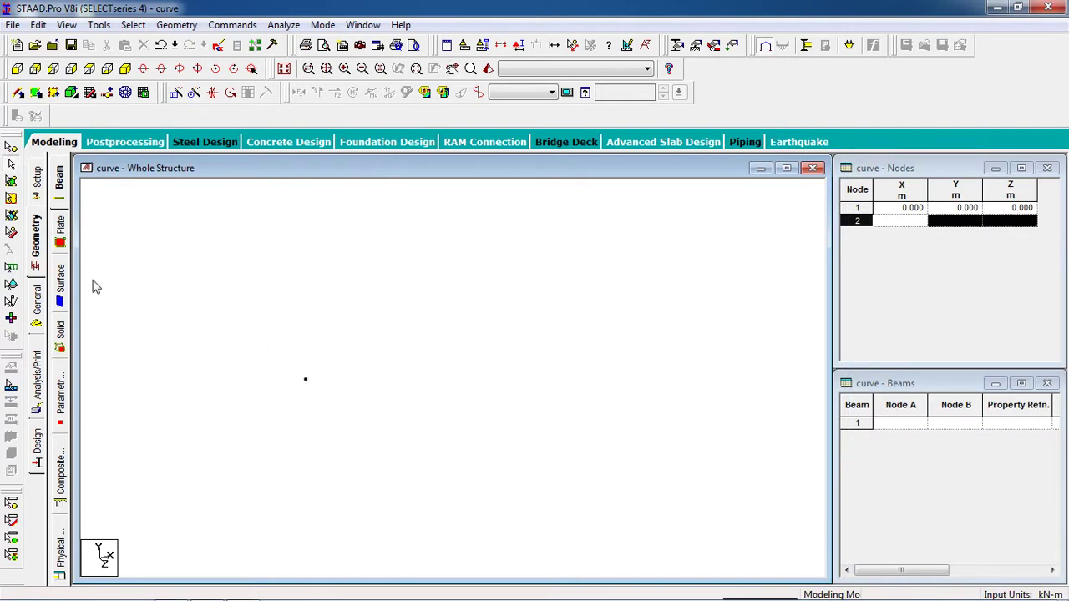
- Copy node 1 and paste it with a Y offset of 3, creating node 2 at (0, 3, 0)
click(11, 147)
key(ctrl+a)
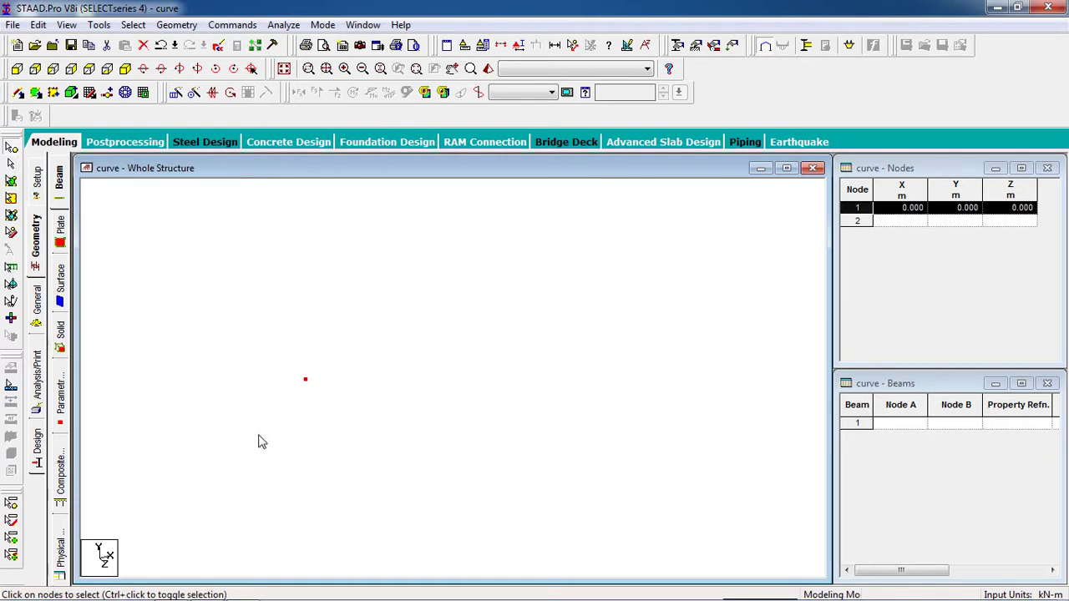
key(ctrl+c)
key(ctrl+v)
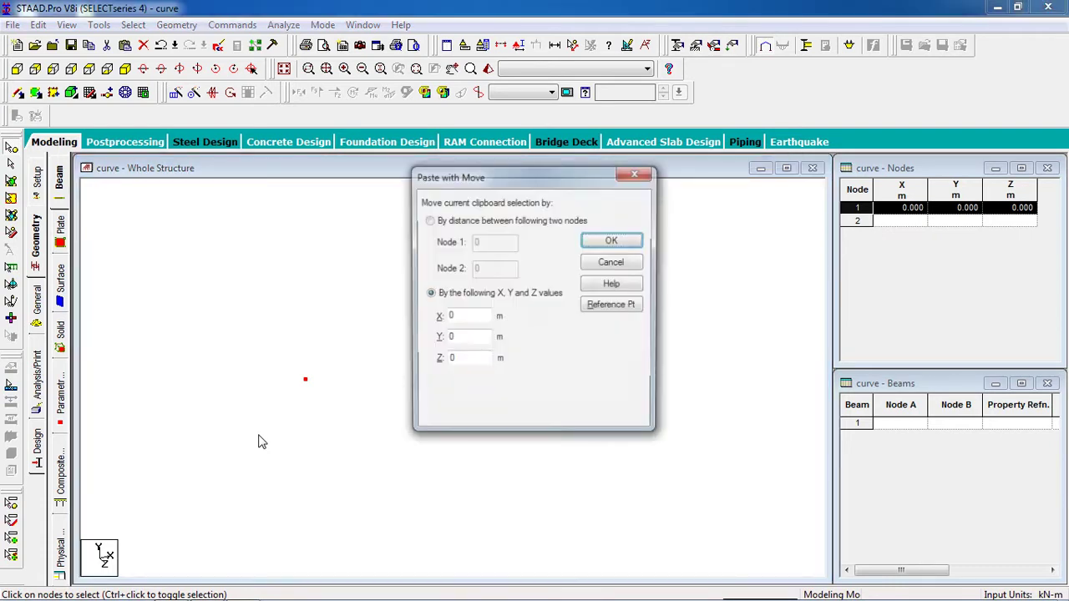
double_click(468, 341)
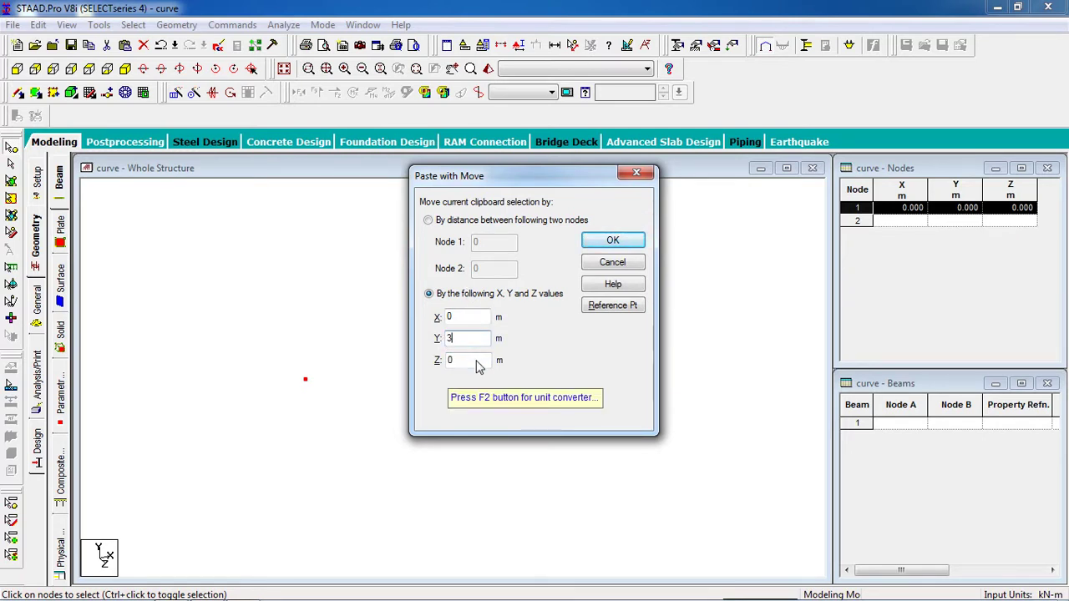
key(Return)
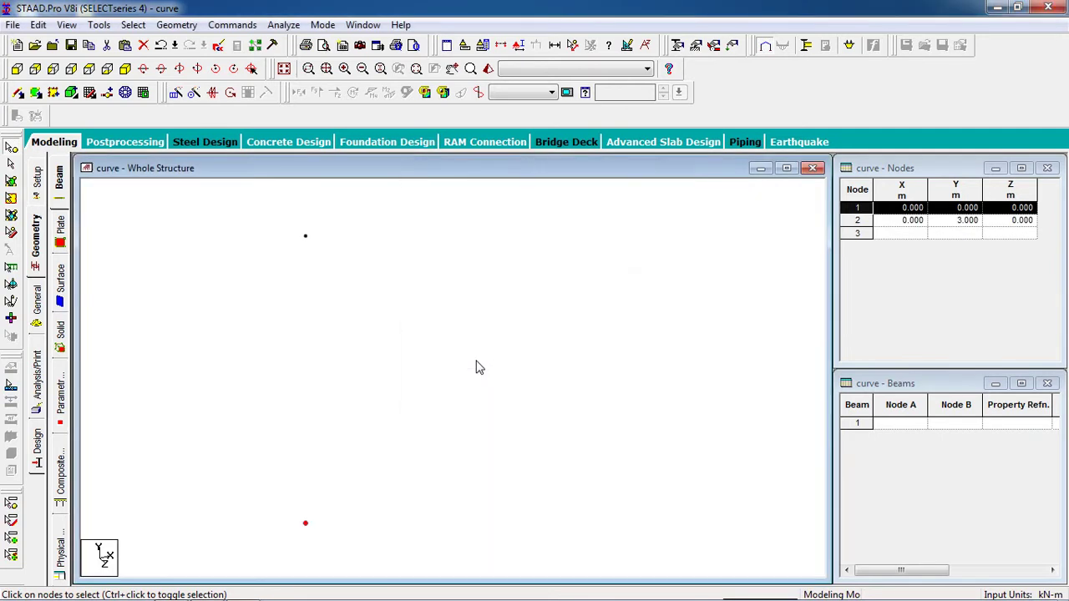
drag(342, 364, 276, 294)
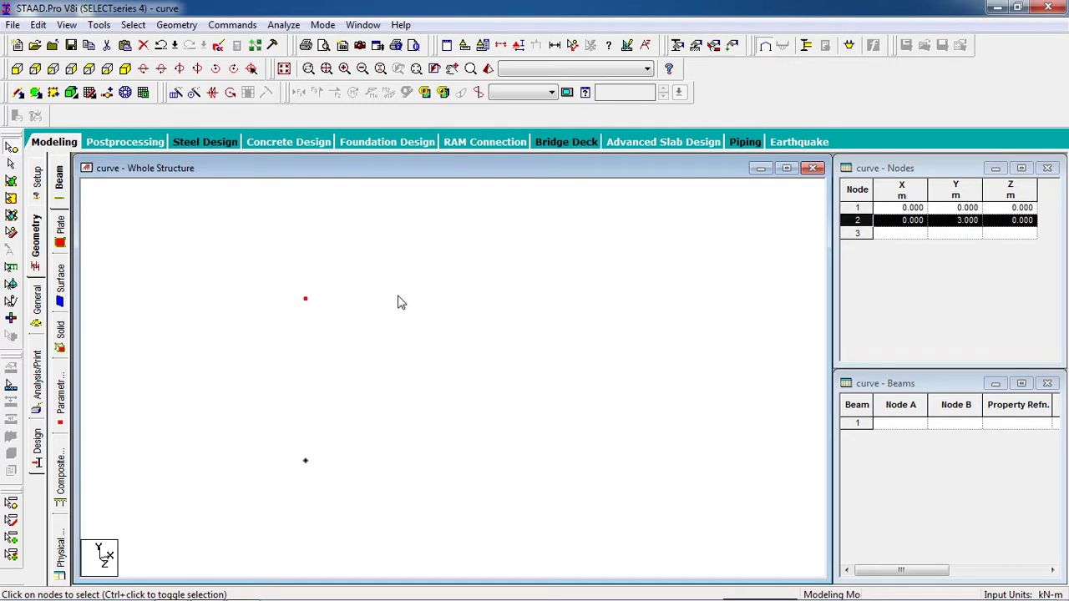
- Paste node 3 at (4, 3, 0) with X offset 4, then node 4 at (4, 0, 0) with Y offset -3
key(ctrl+v)
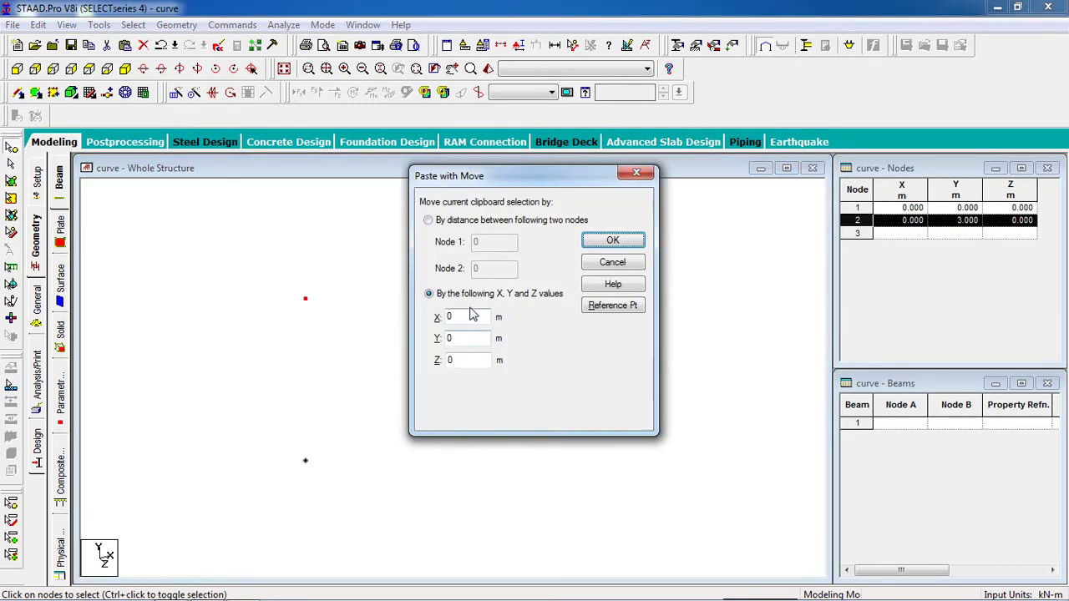
drag(468, 322, 418, 324)
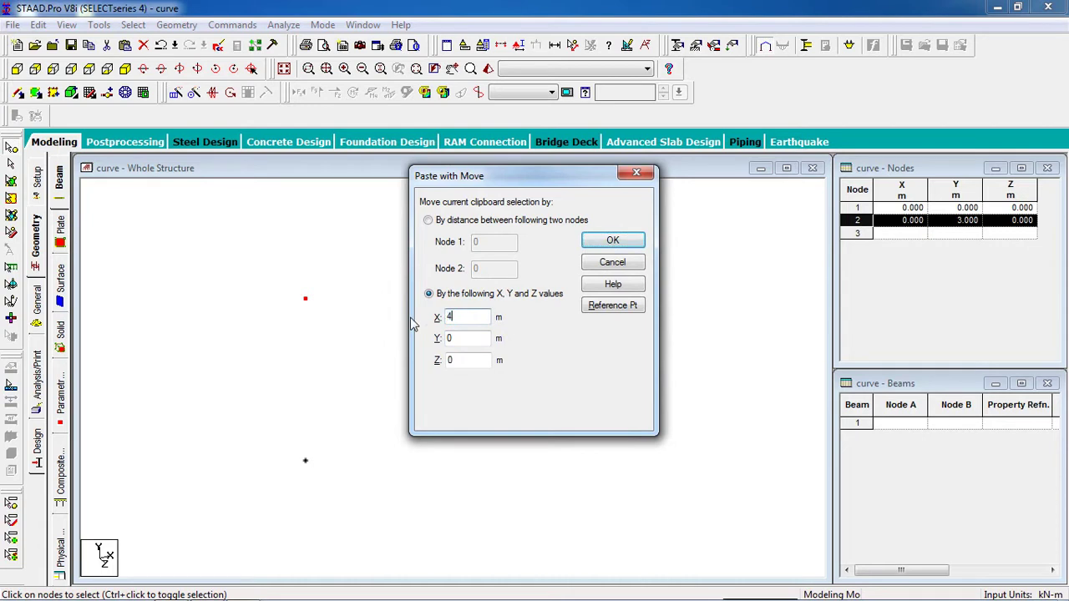
key(Return)
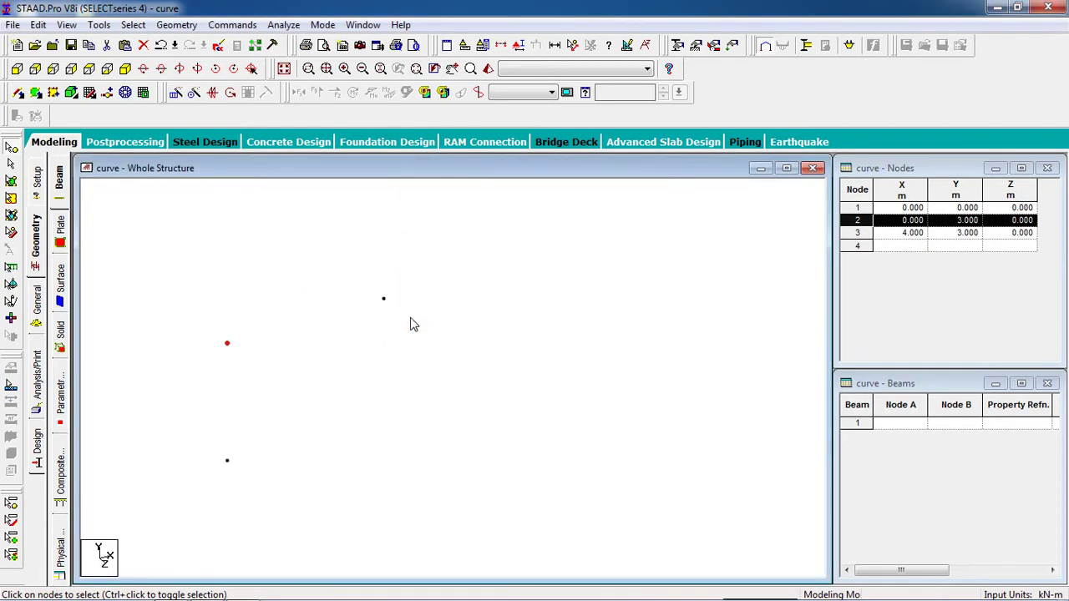
drag(426, 283, 354, 360)
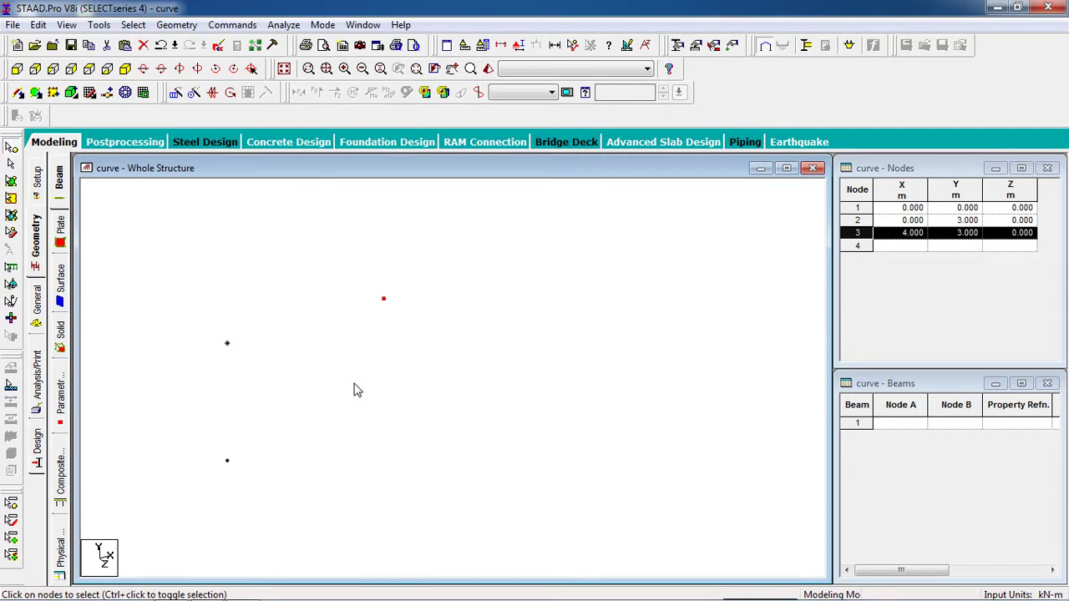
key(ctrl+v)
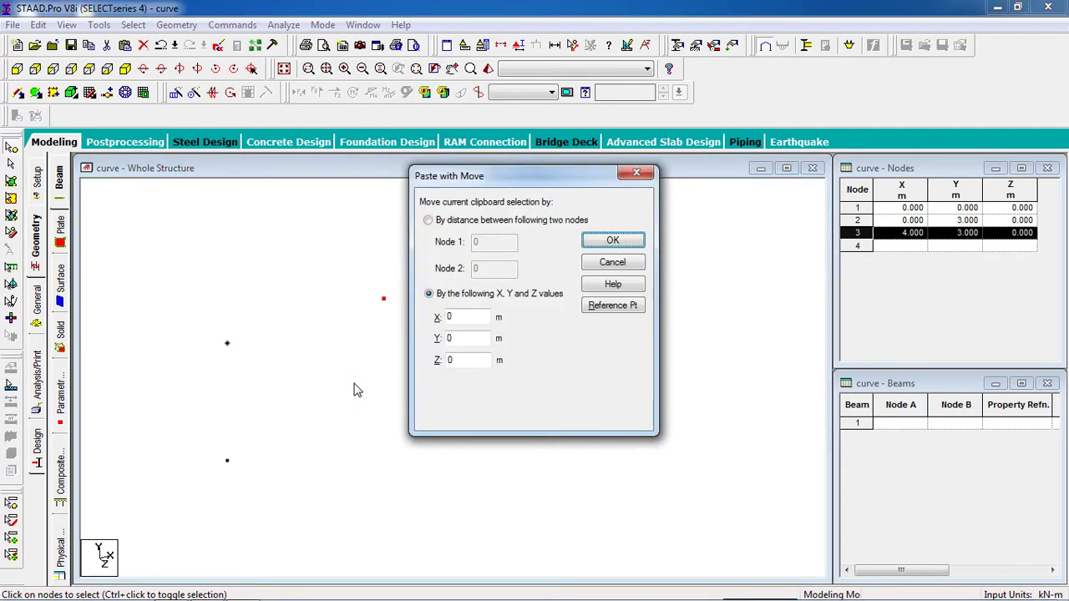
double_click(467, 340)
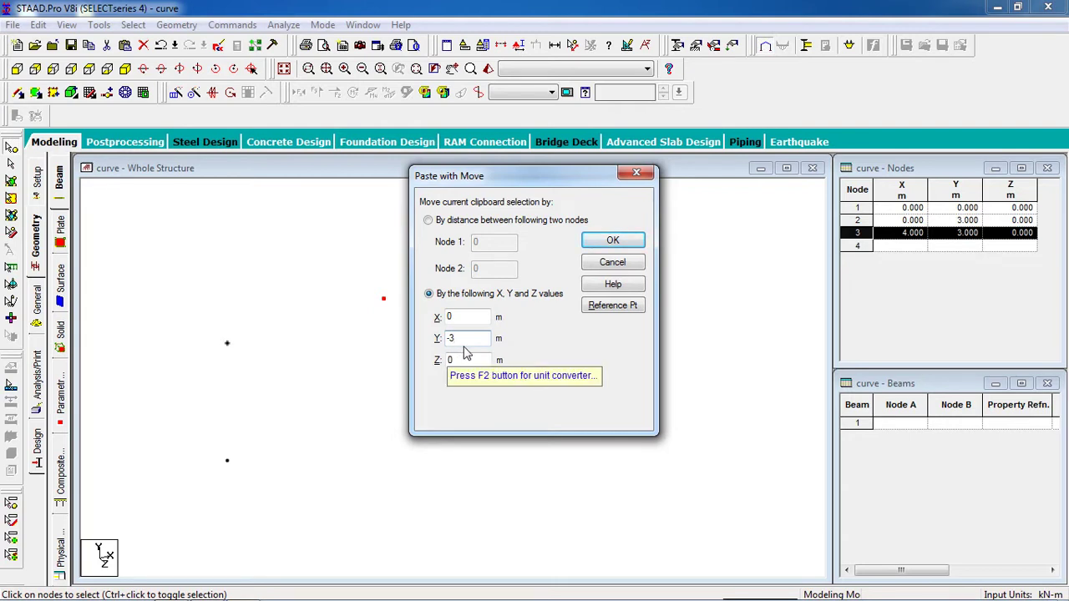
click(612, 242)
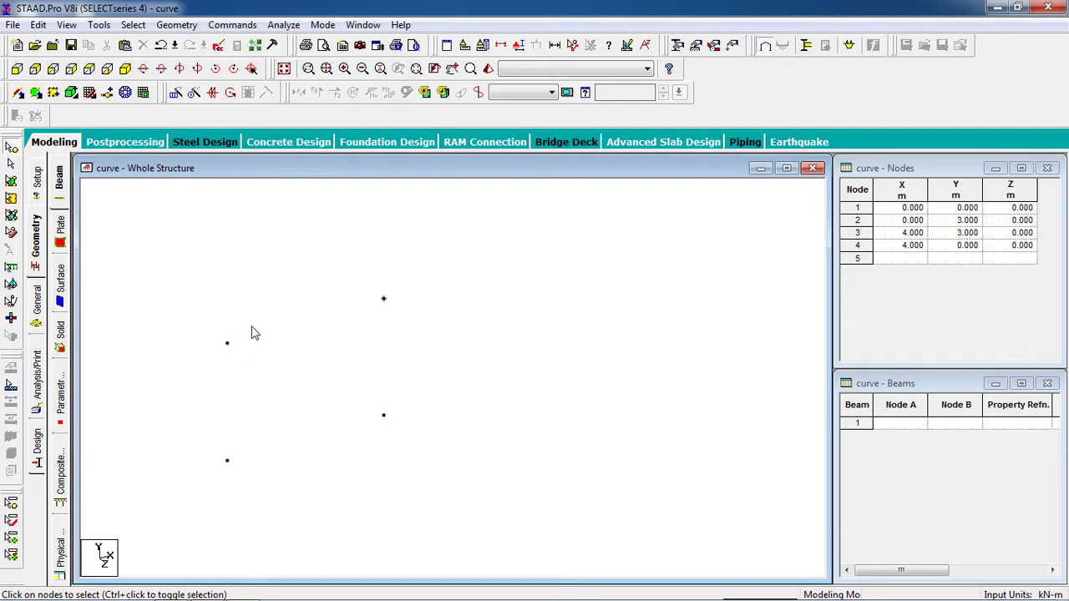
- Draw column beam 1 from node 2 to node 1 and beam 2 from node 3 to node 4
click(20, 93)
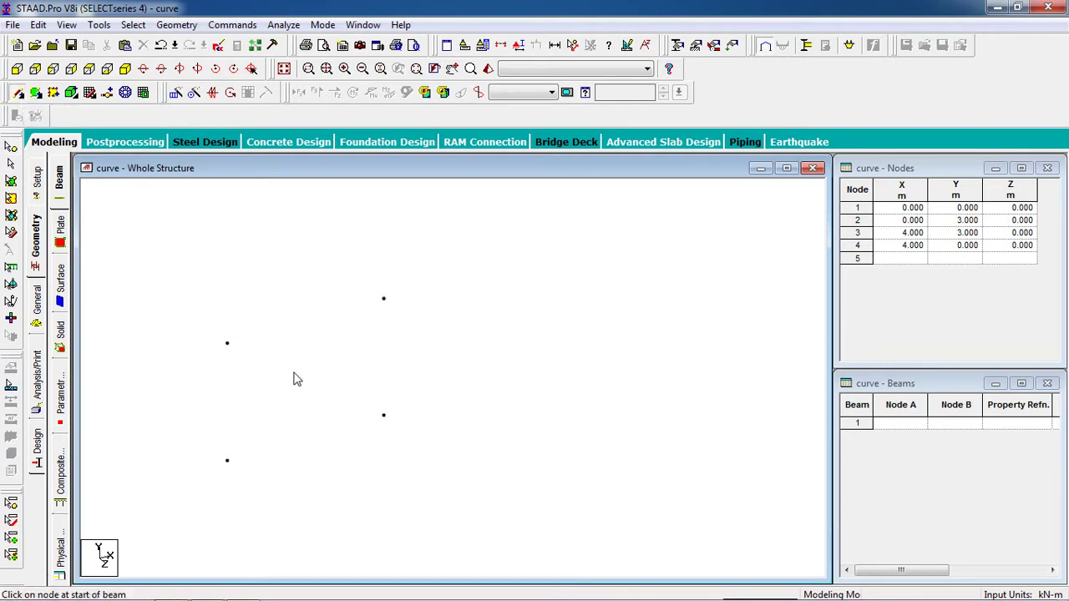
drag(227, 343, 227, 460)
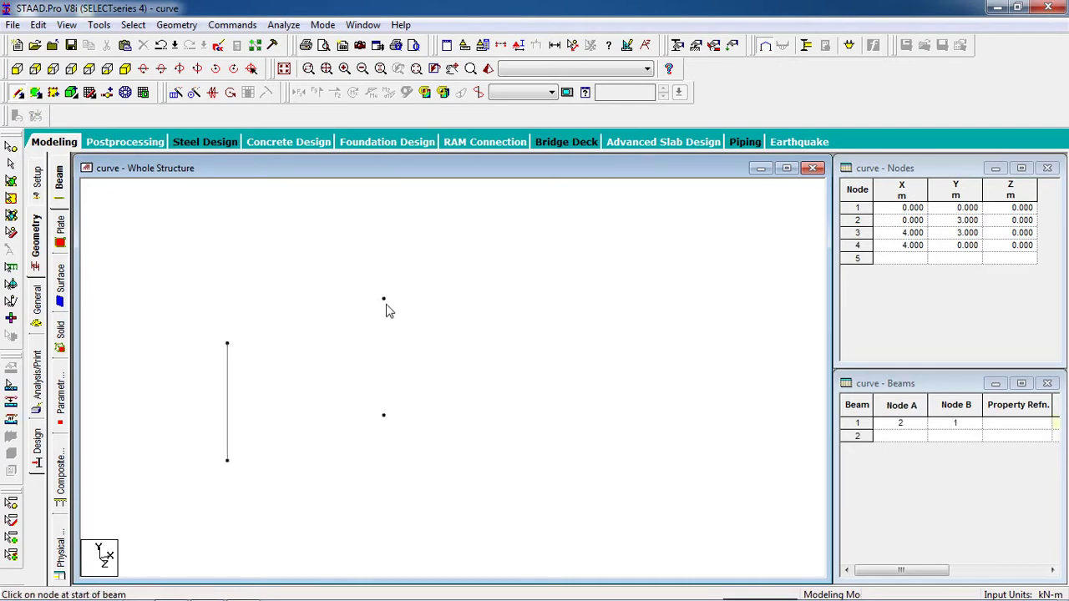
drag(384, 301, 385, 416)
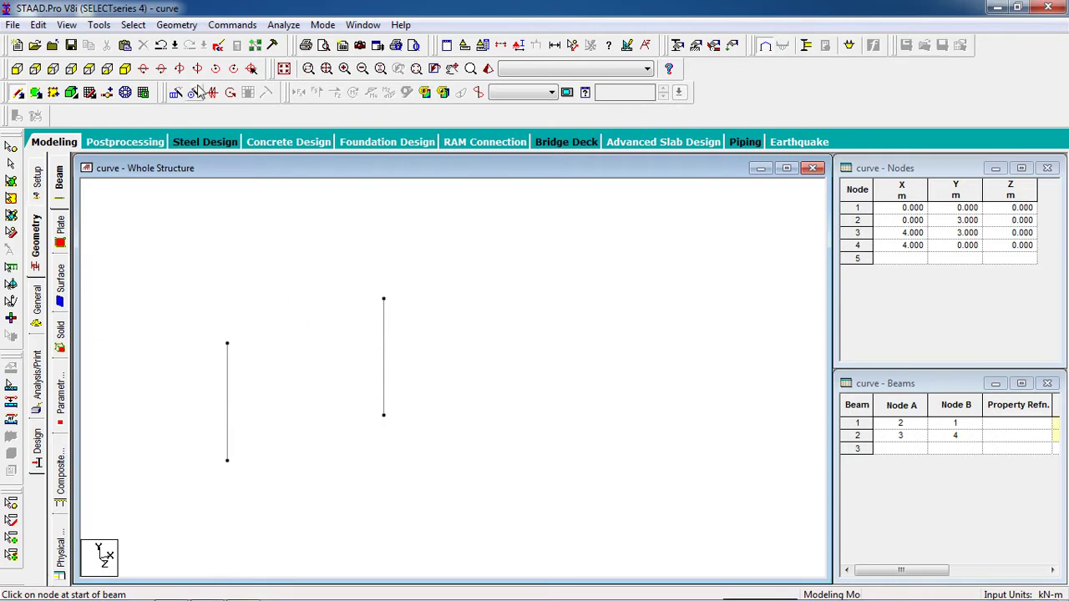
- Add curved beam 3 between nodes 2 and 3 with a 2.5 m radius, then re-centre the view
click(179, 26)
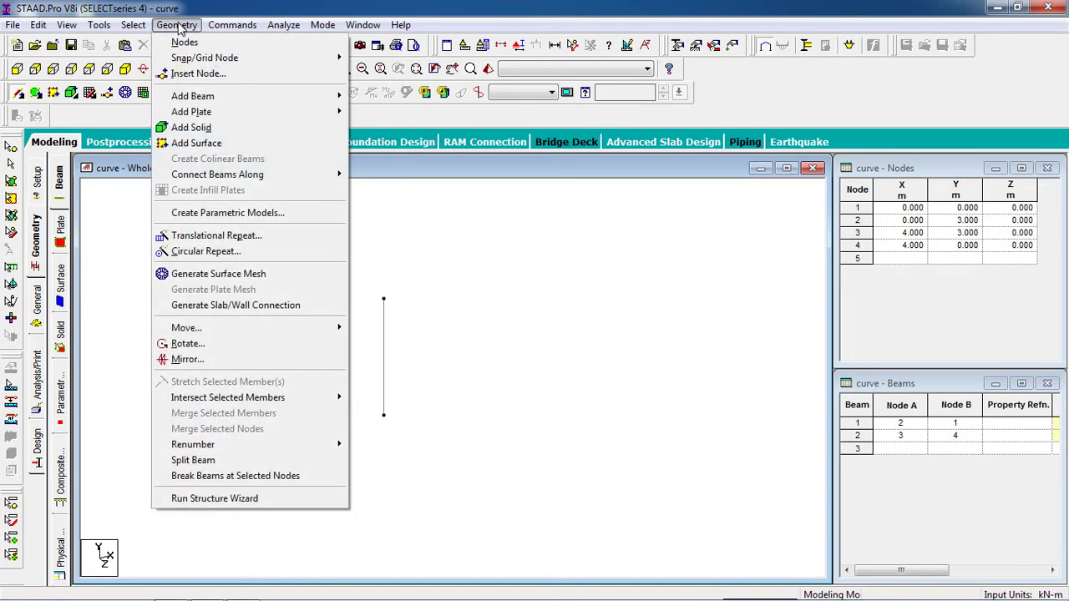
mouse_move(267, 96)
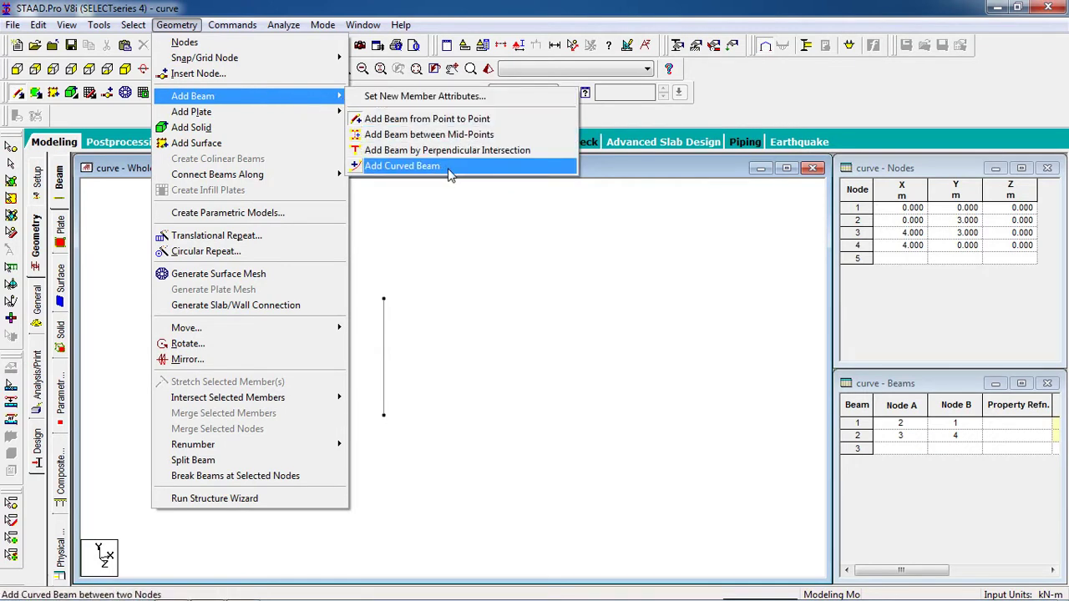
click(401, 166)
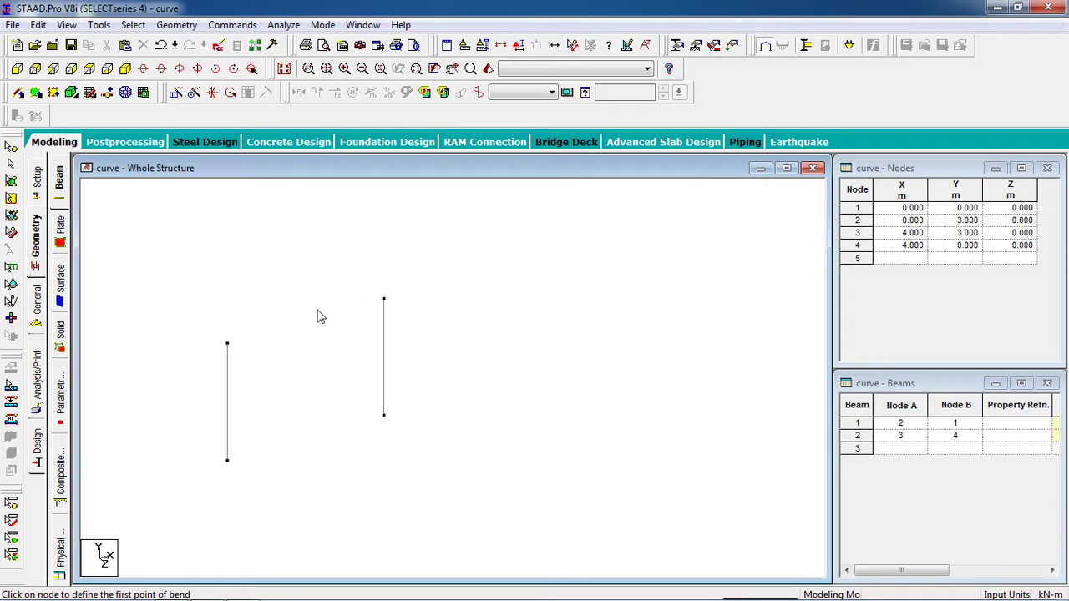
click(227, 345)
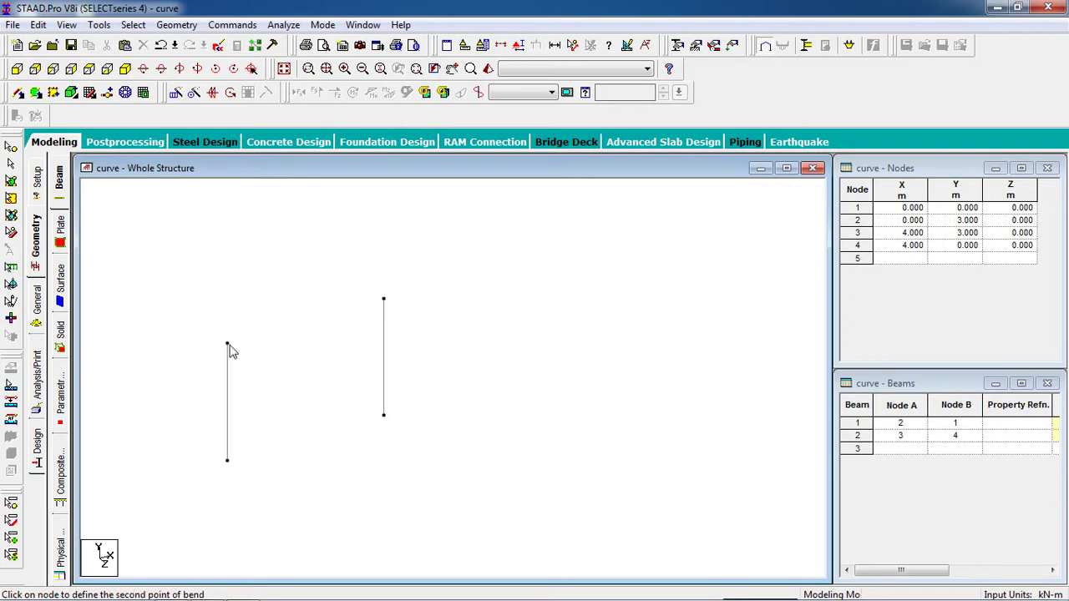
click(386, 303)
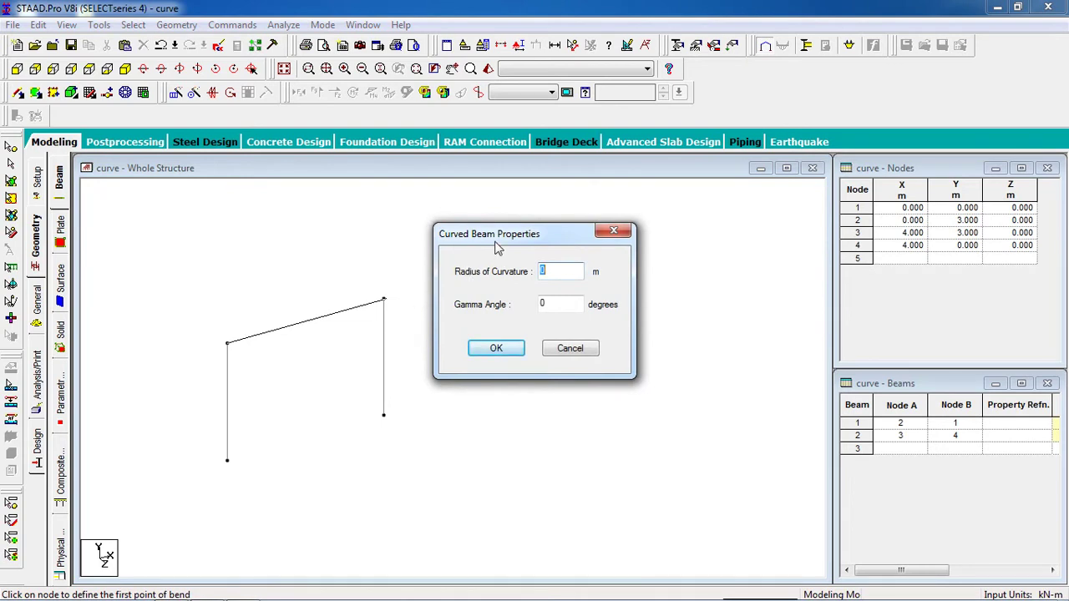
drag(499, 241, 539, 235)
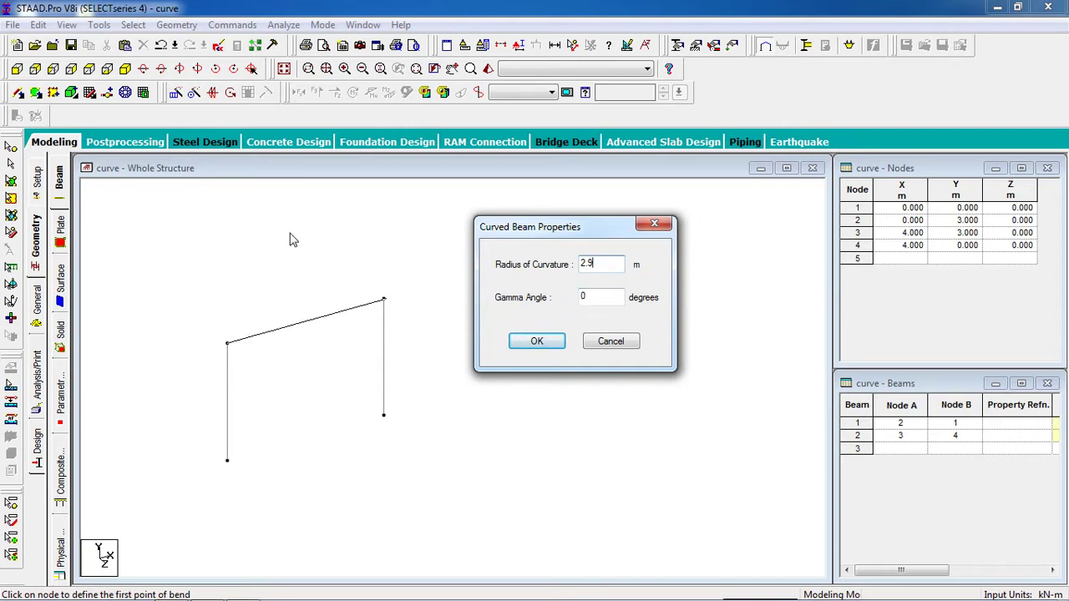
click(535, 342)
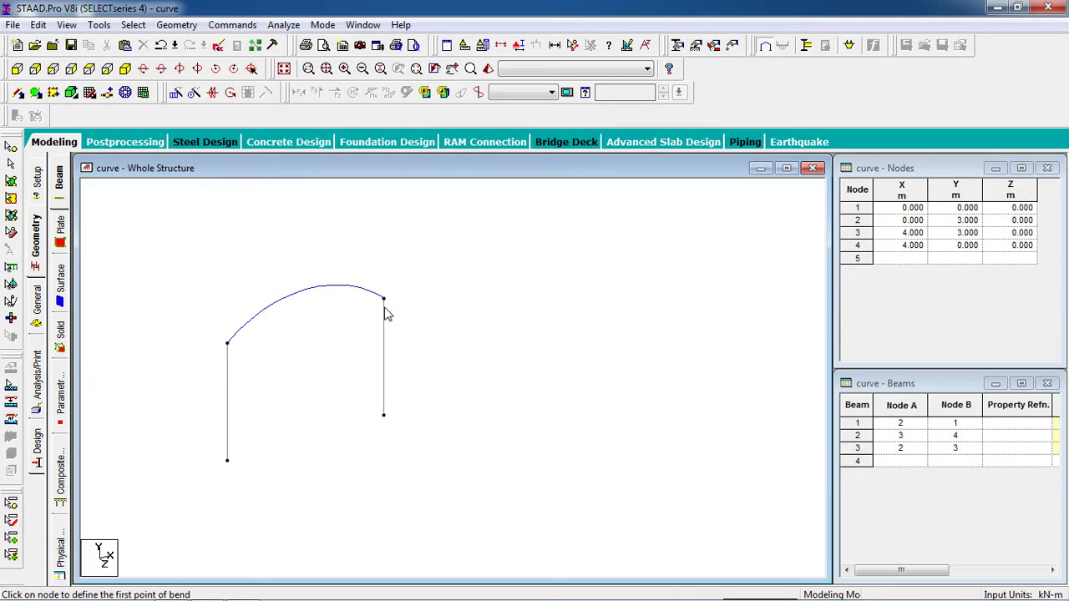
scroll(482, 308, down, 3)
middle_drag(475, 329, 463, 322)
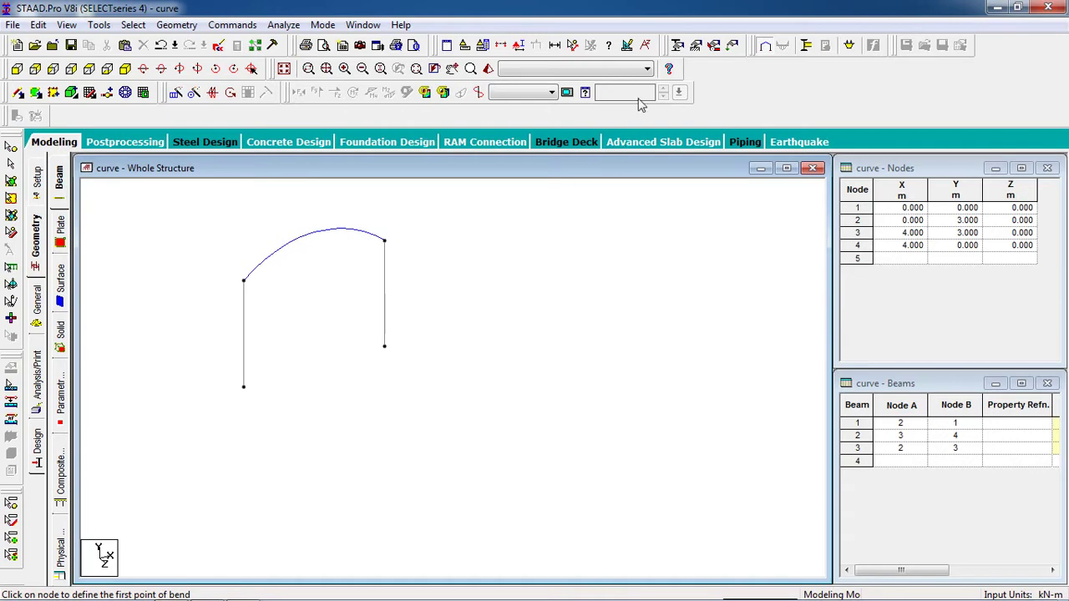
- Create a new fully fixed support type as Support 2
click(696, 55)
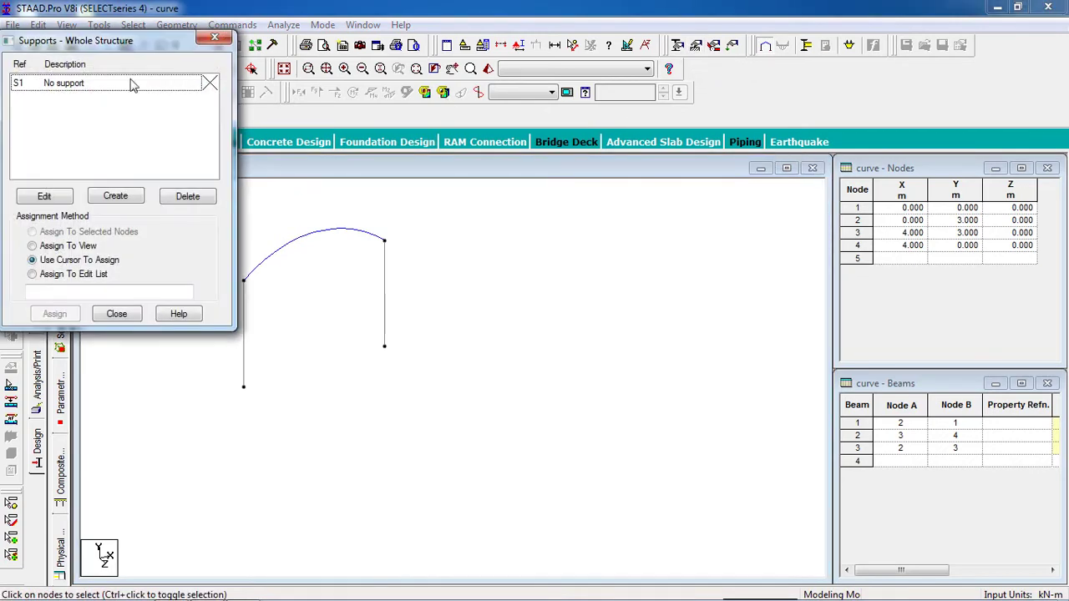
drag(110, 44, 877, 116)
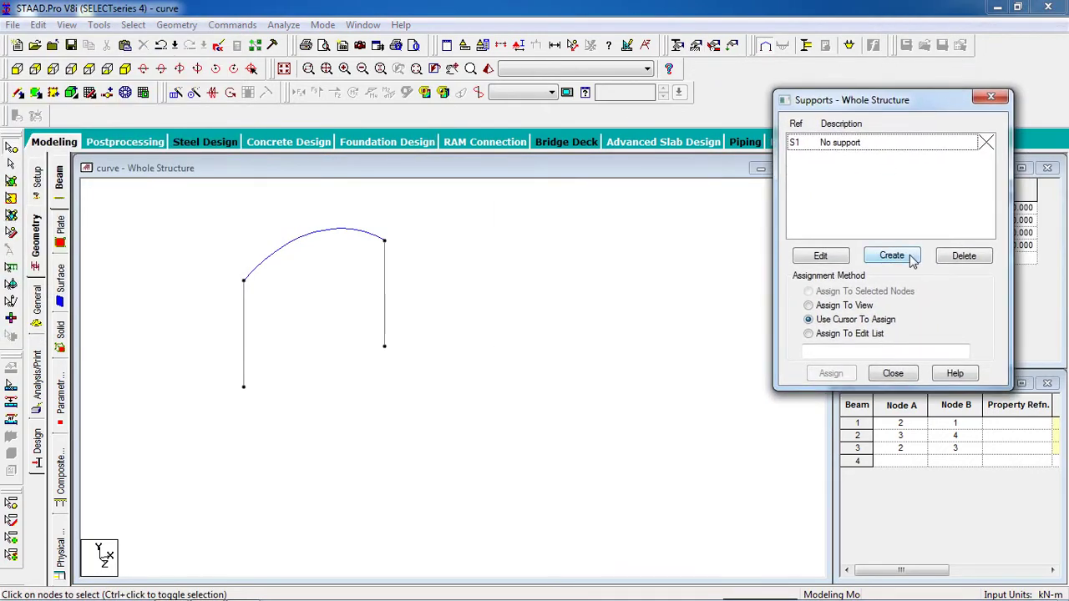
click(914, 255)
click(770, 83)
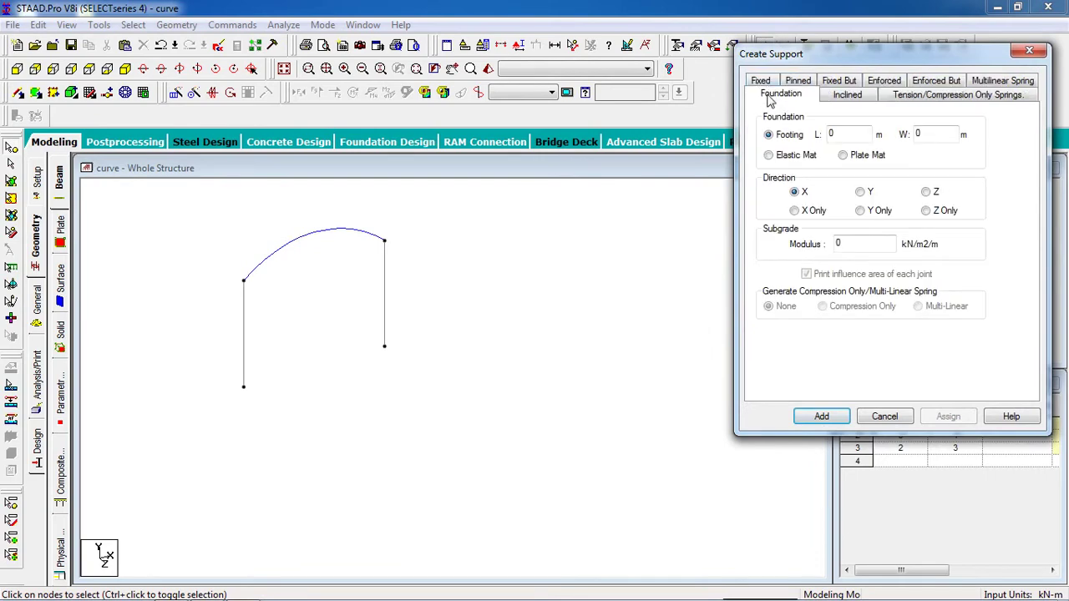
click(764, 82)
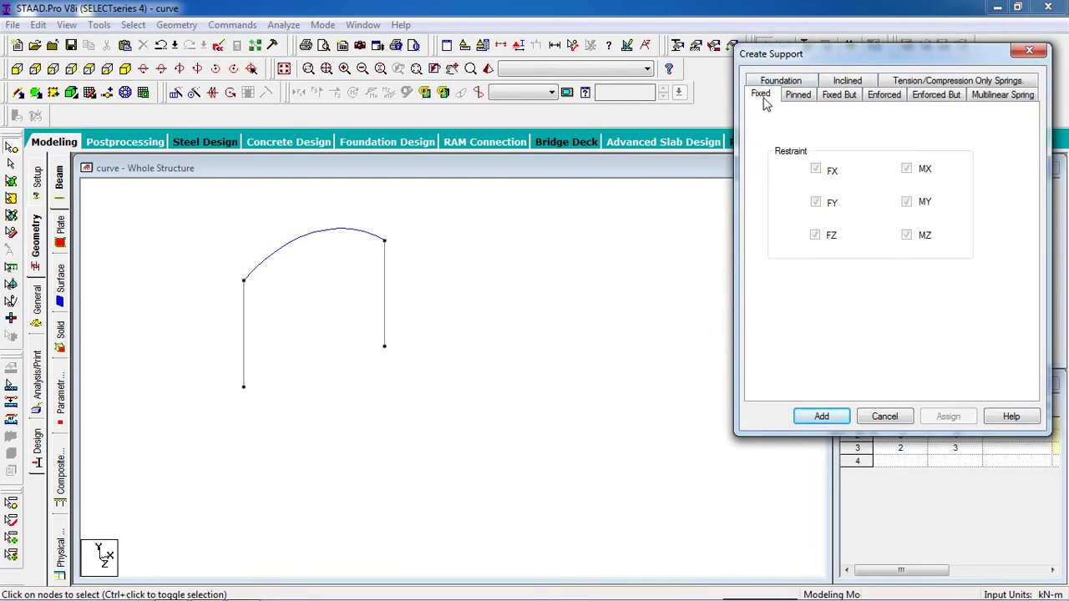
click(824, 418)
- Assign Support 2 to base nodes 1 and 4, confirming the assignment
drag(426, 338, 222, 444)
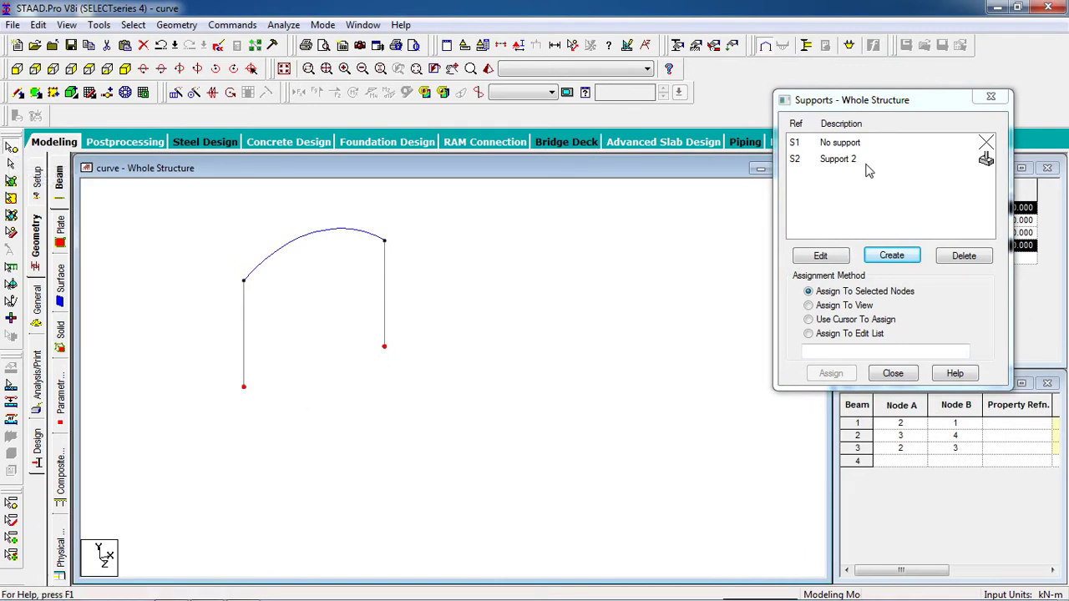
click(969, 160)
drag(191, 459, 515, 365)
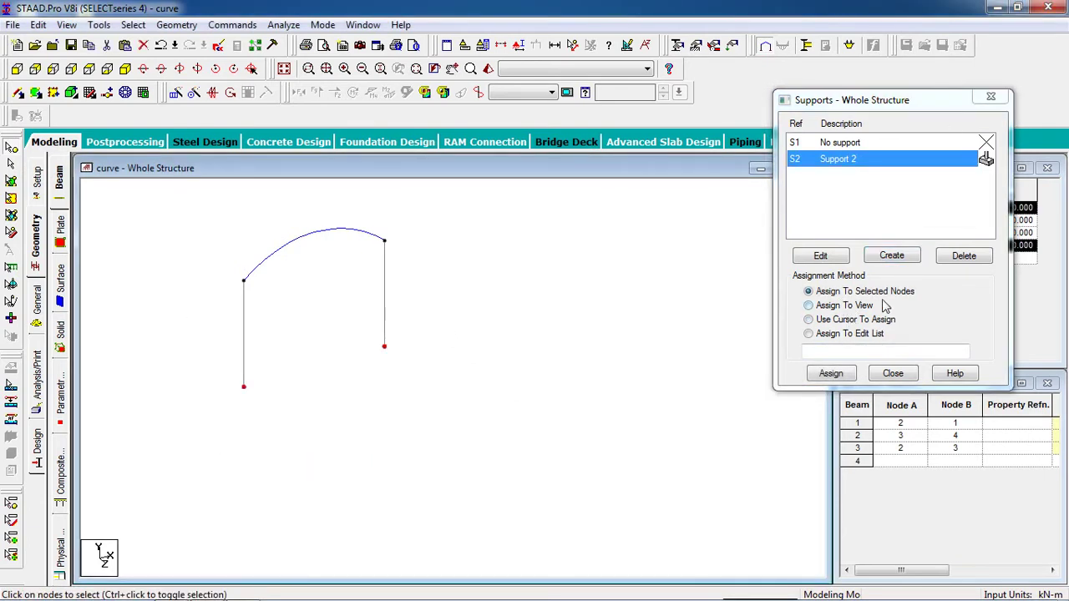
click(835, 376)
click(877, 278)
click(677, 45)
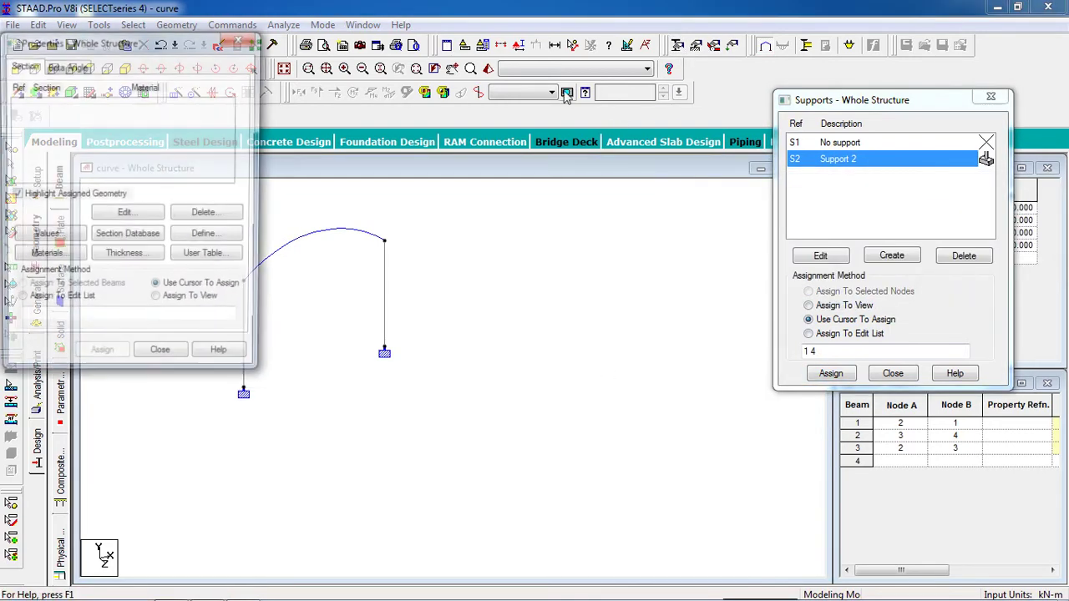
- Define a rectangular concrete section with YD 0.3 m and ZD 0.3 m as property 1
drag(86, 54, 866, 65)
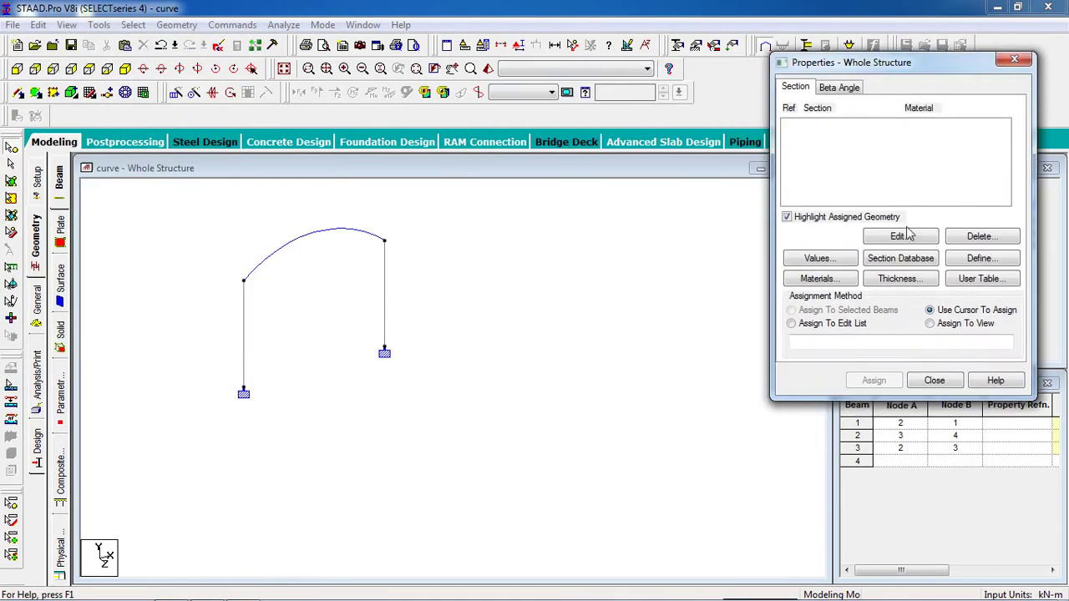
click(973, 260)
click(309, 187)
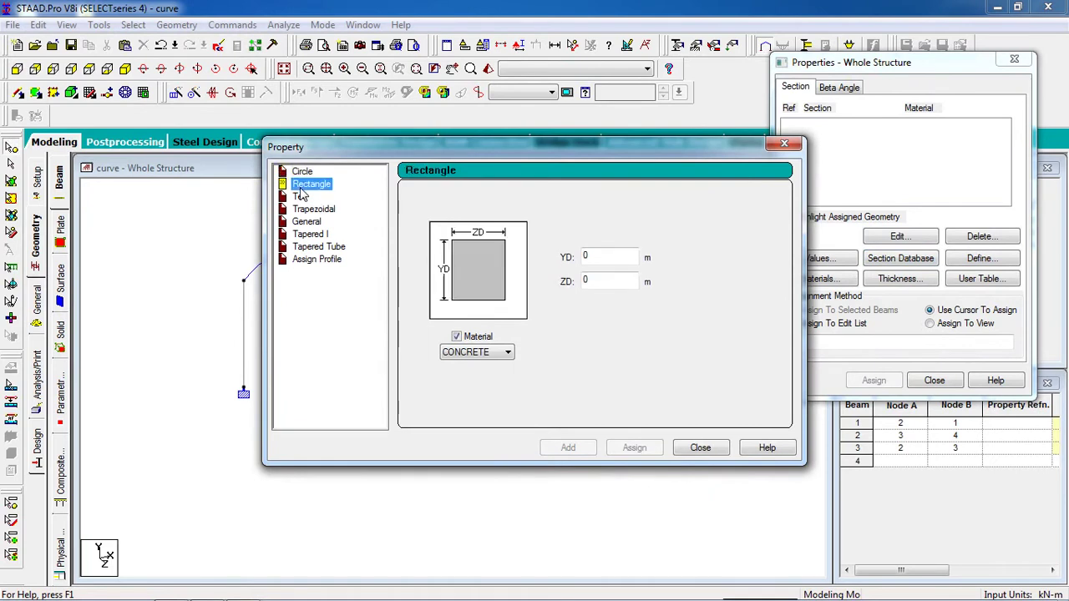
key(Tab)
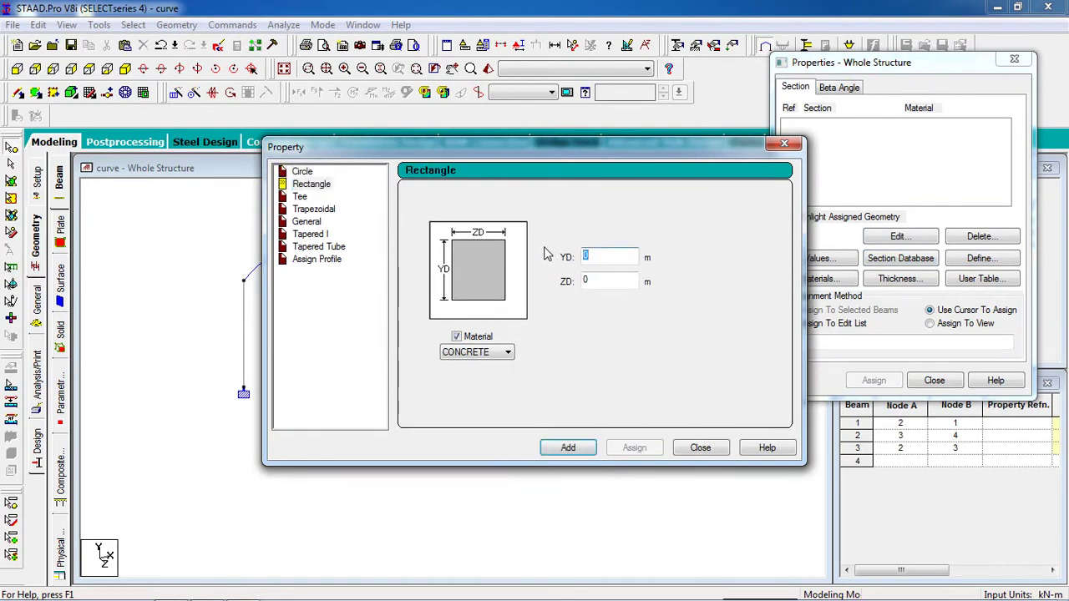
key(Tab)
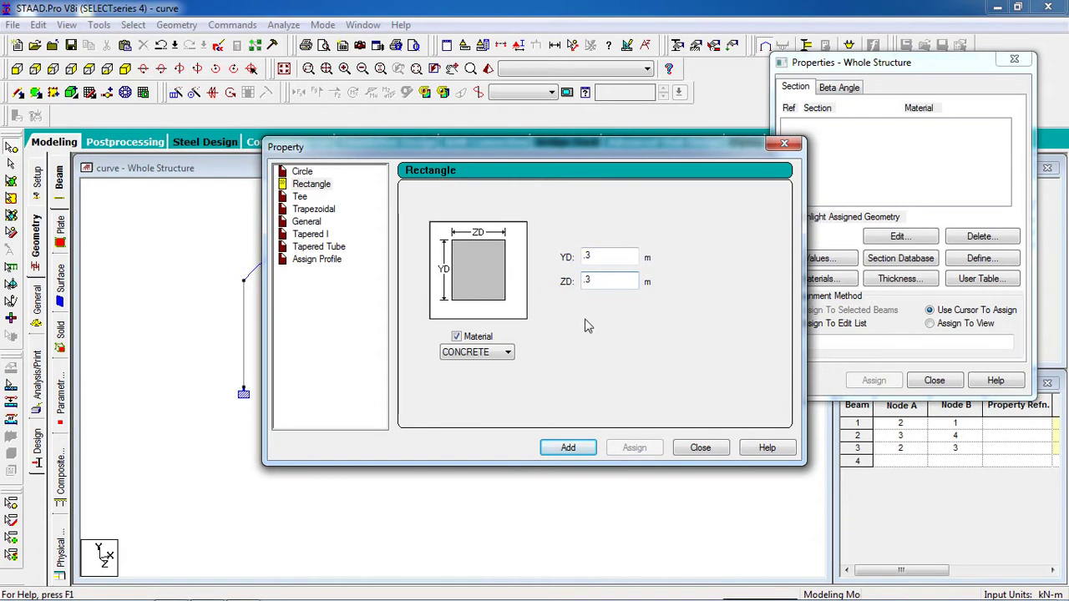
click(568, 448)
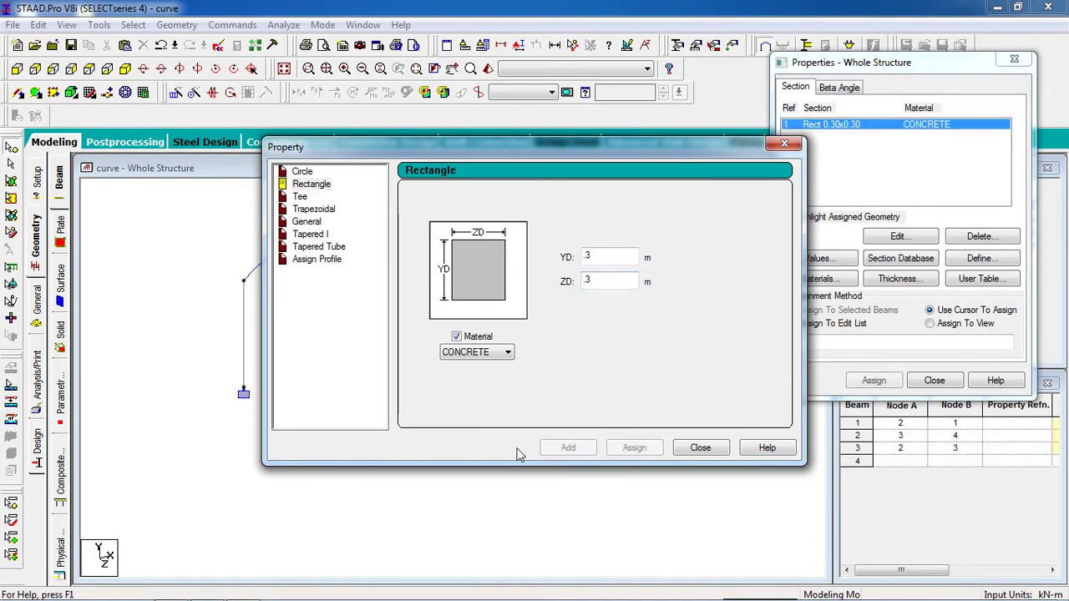
click(698, 449)
click(919, 124)
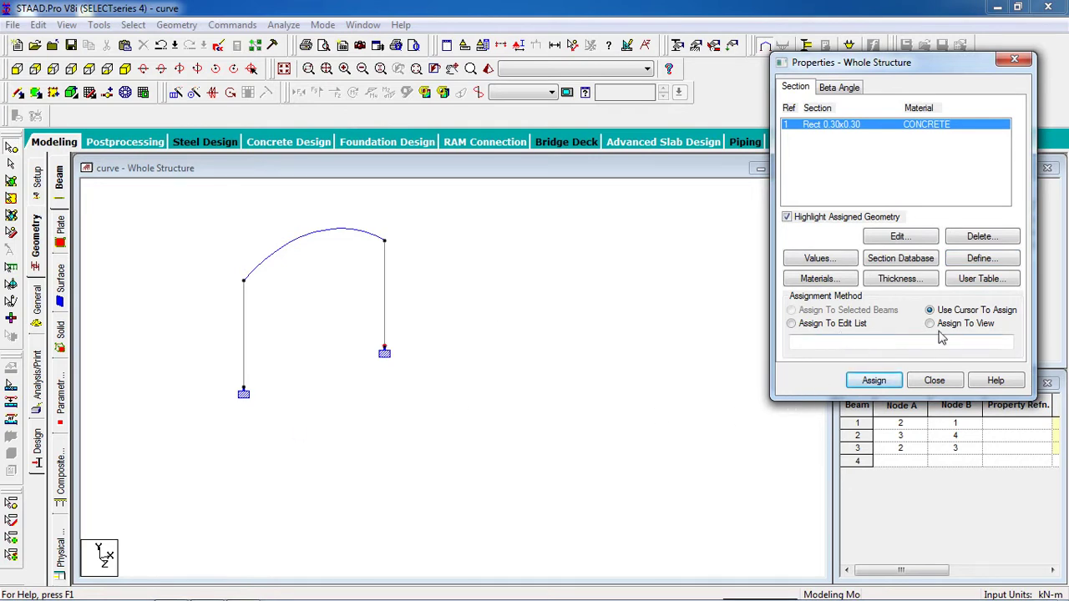
- Assign the 0.30 x 0.30 section to all beams in view, beams 1 to 3
click(965, 326)
click(873, 381)
click(950, 271)
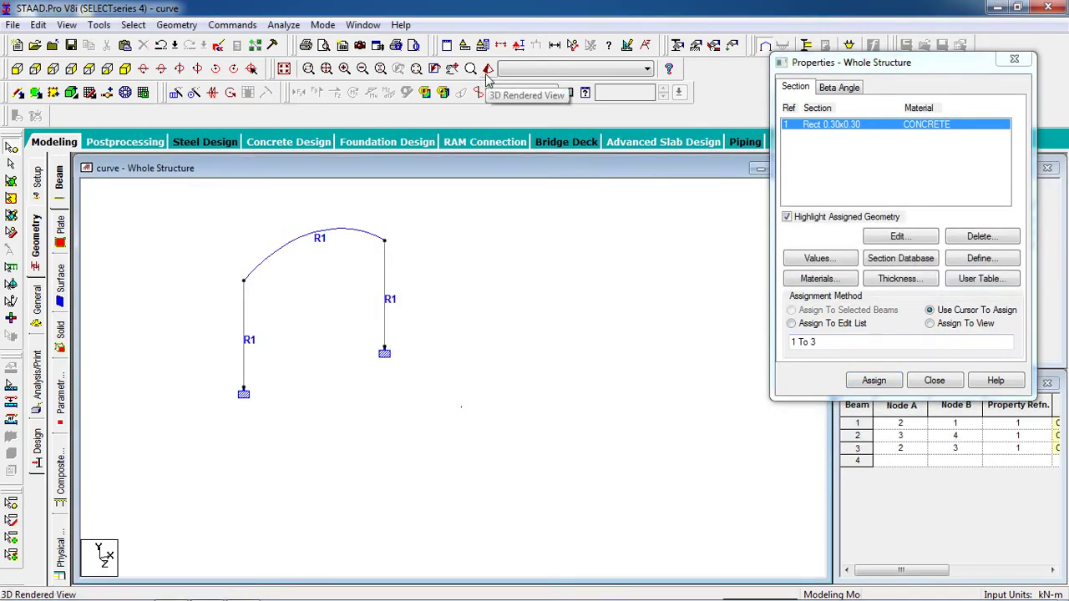
- Inspect the frame in a rotated 3D rendered view, then close it
click(481, 90)
drag(539, 288, 351, 417)
drag(527, 289, 503, 327)
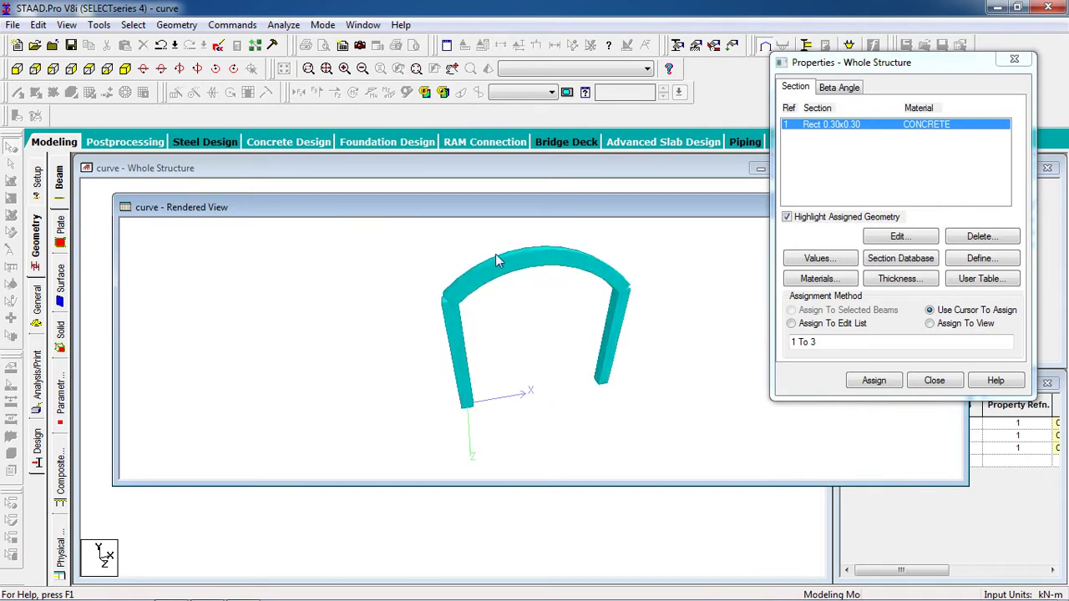
drag(548, 277, 556, 303)
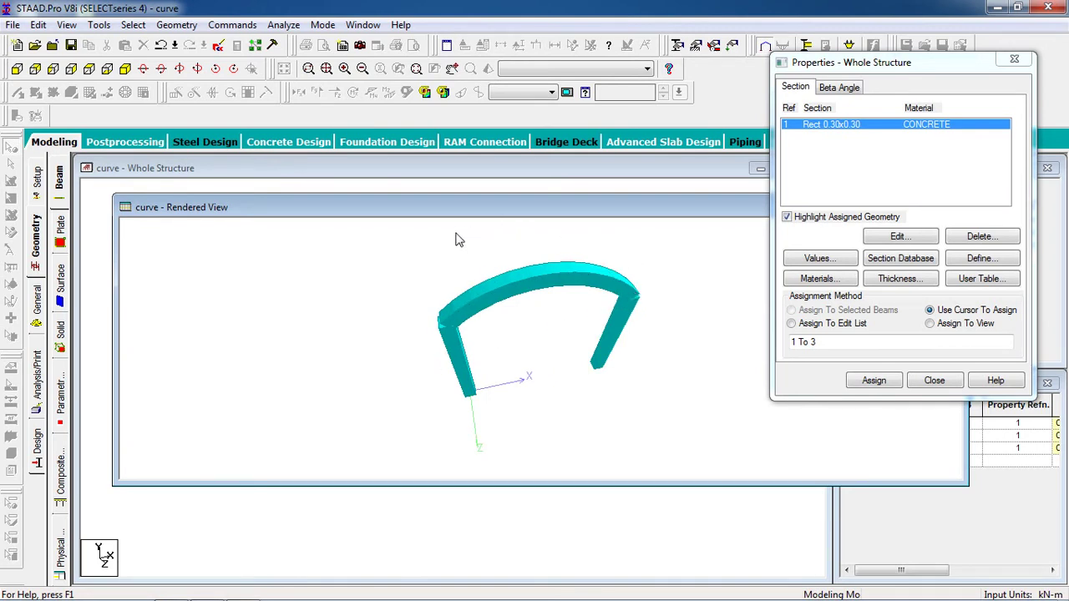
drag(727, 207, 501, 255)
click(725, 255)
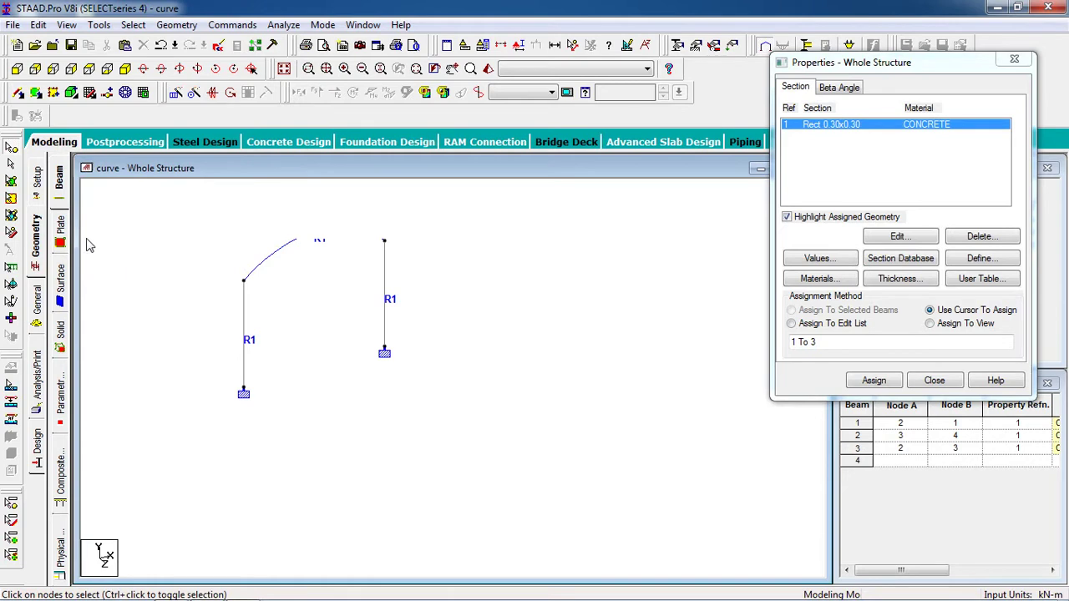
- Delete the existing arched top beam 3
click(276, 261)
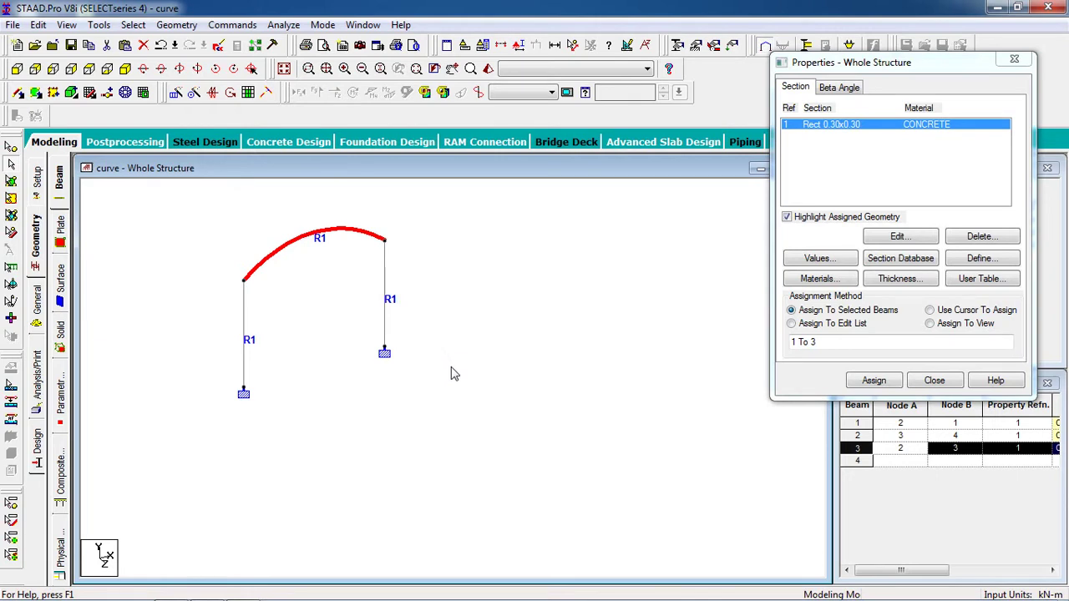
key(Delete)
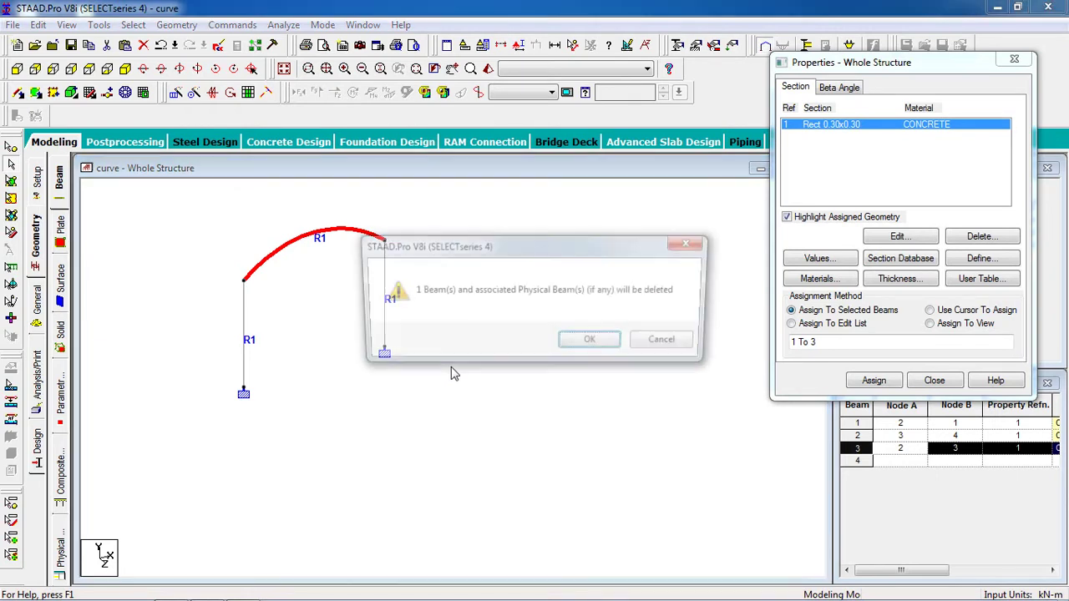
key(Return)
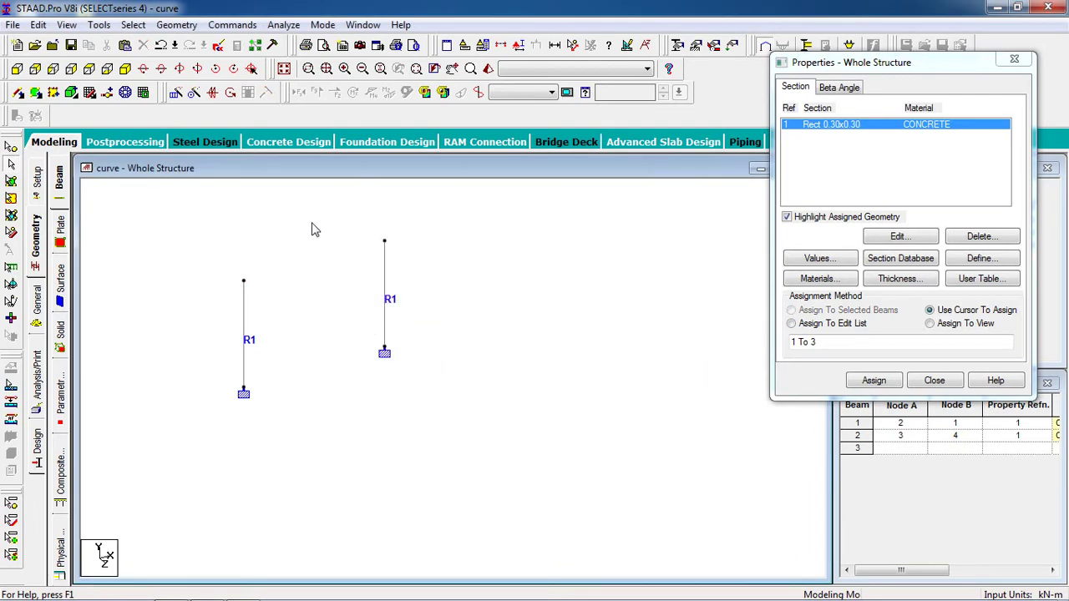
- Add a curved beam from node 2 to node 3 with 3 m radius and gamma −90°
click(174, 25)
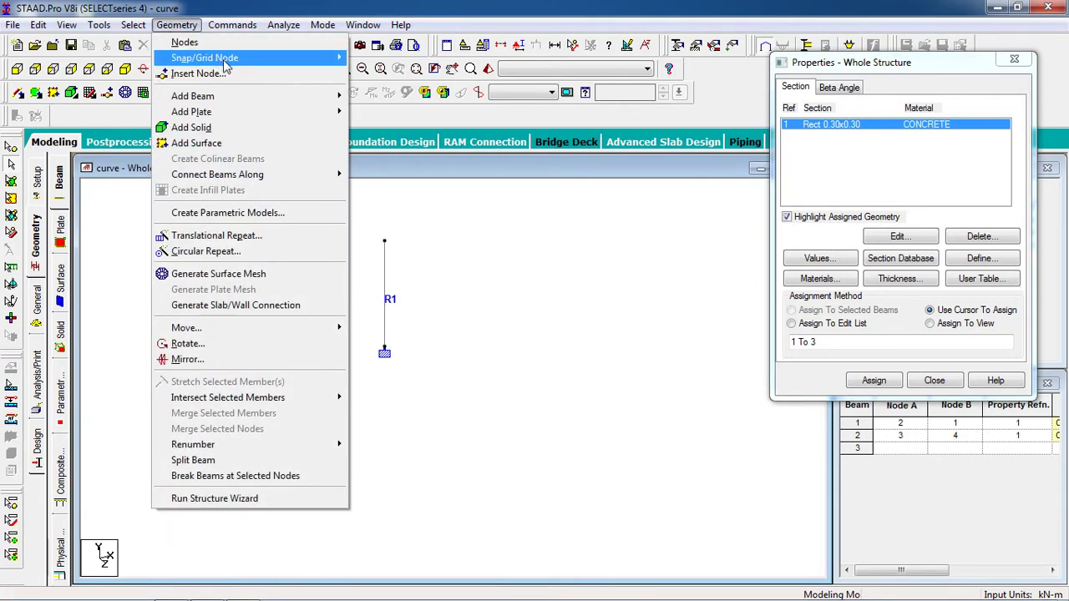
mouse_move(284, 97)
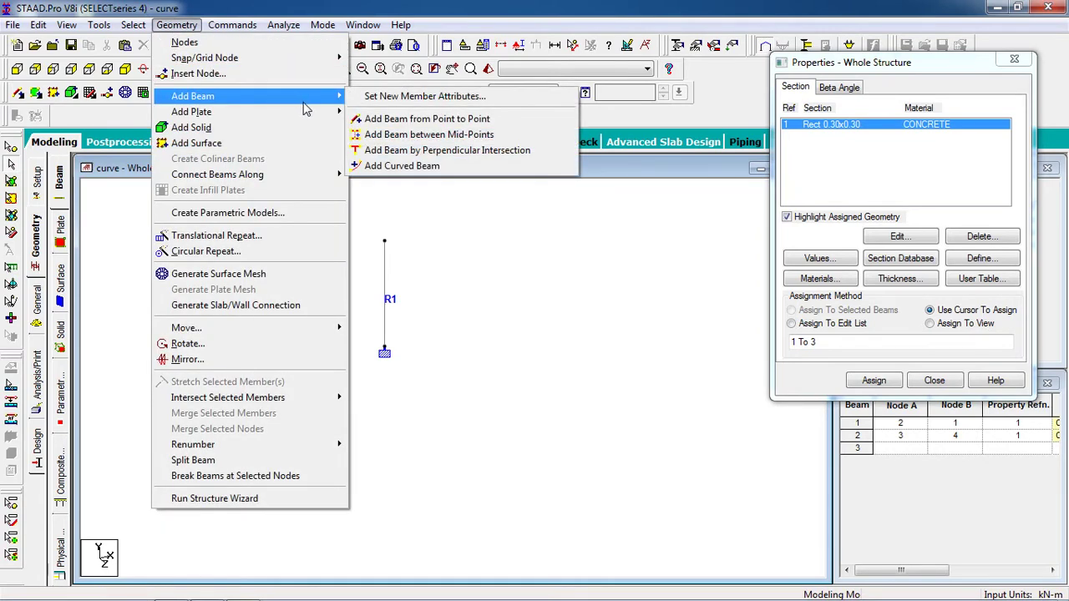
click(396, 175)
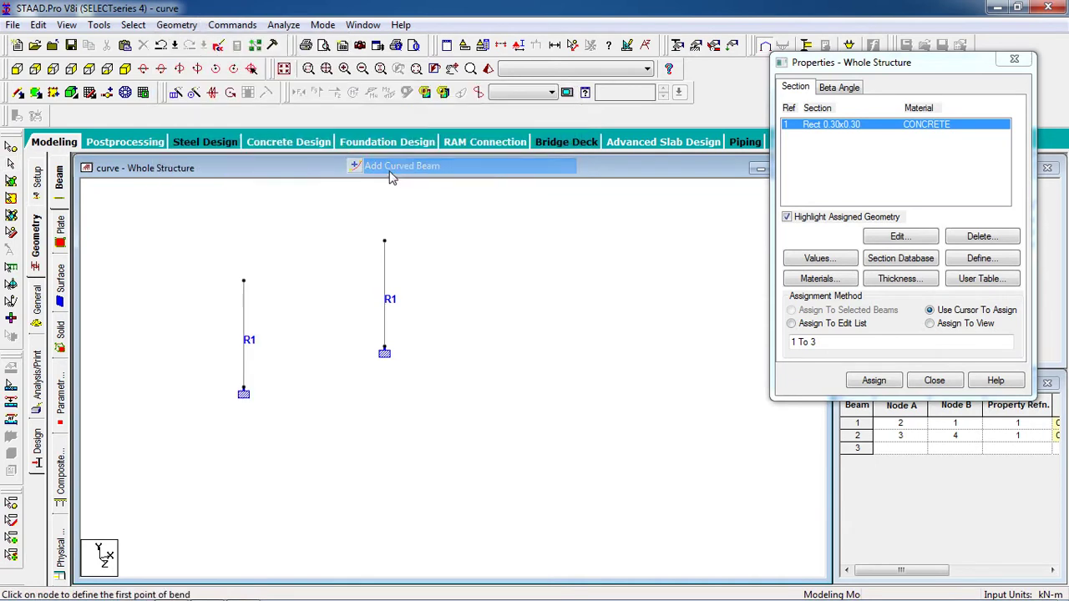
click(246, 284)
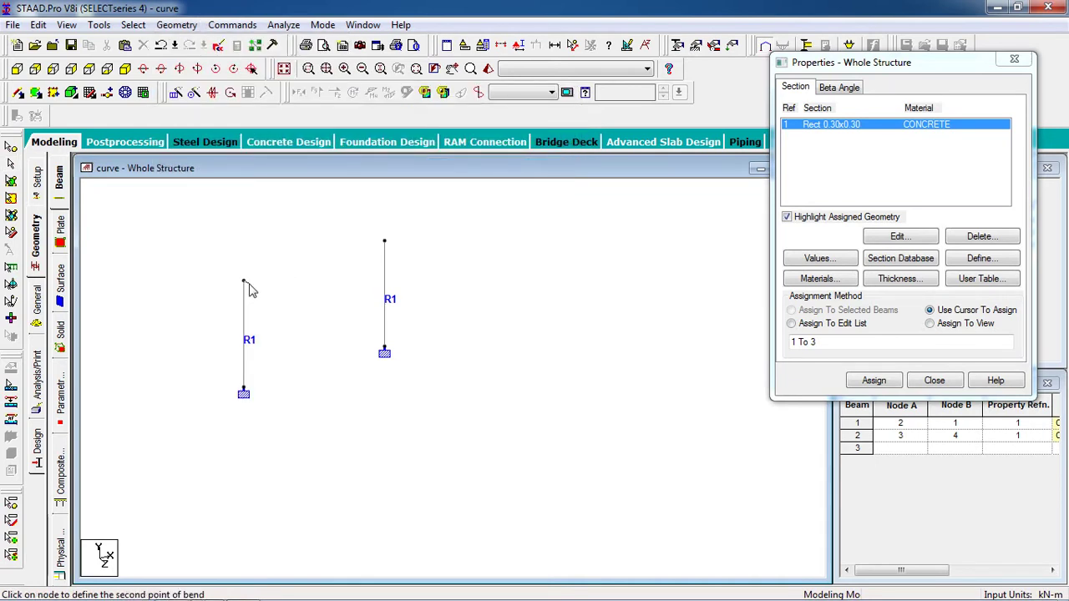
click(384, 243)
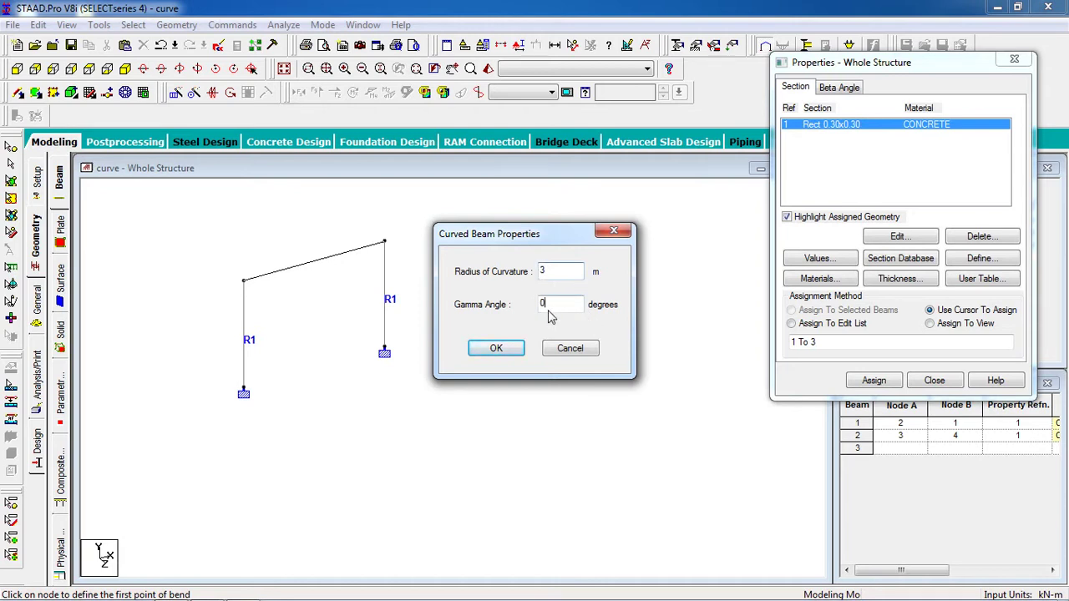
drag(548, 309, 529, 306)
click(498, 348)
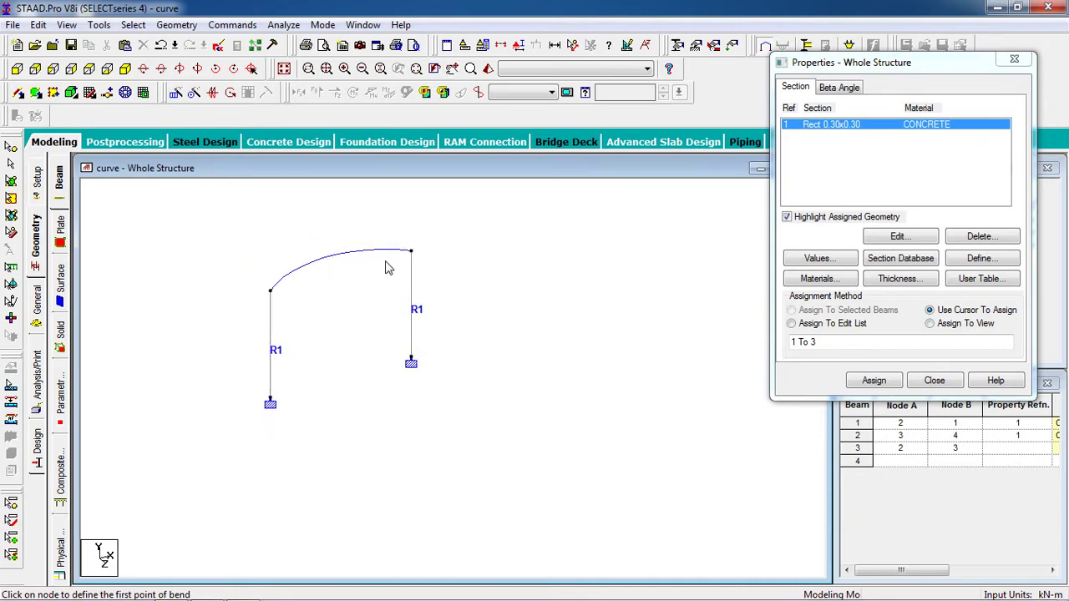
- Preview the frame in a 3D rendered view, then close that view
click(489, 69)
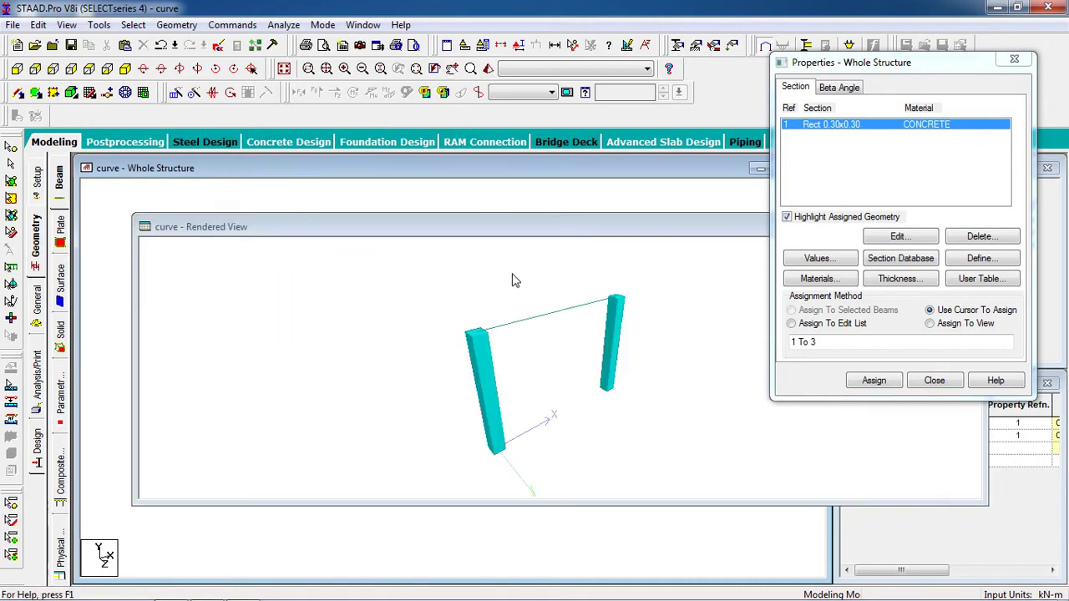
mouse_move(523, 169)
mouse_down()
mouse_move(440, 267)
mouse_move(305, 299)
mouse_up()
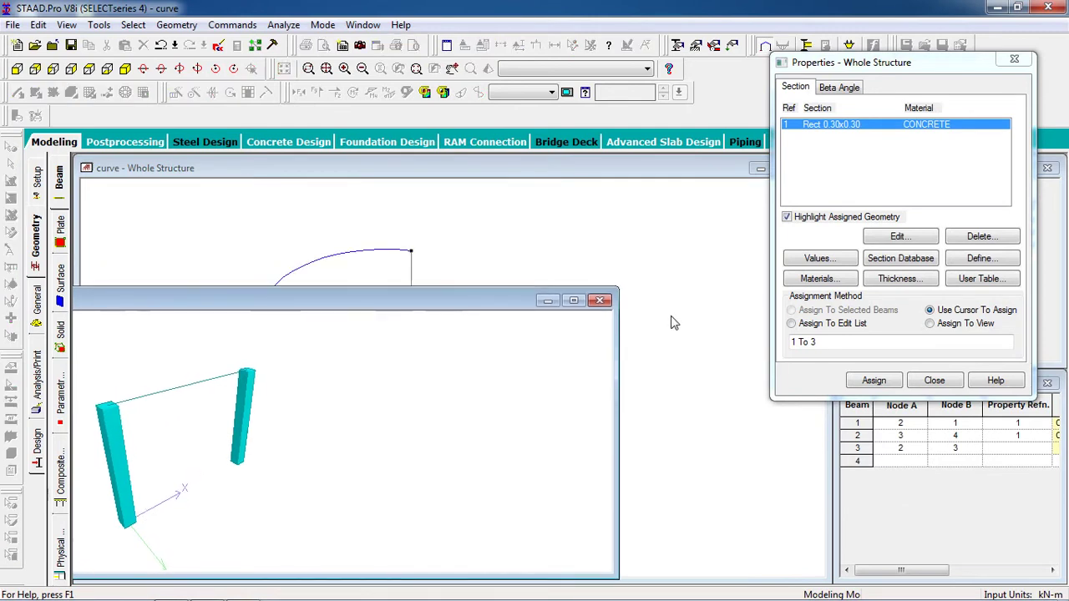
click(599, 298)
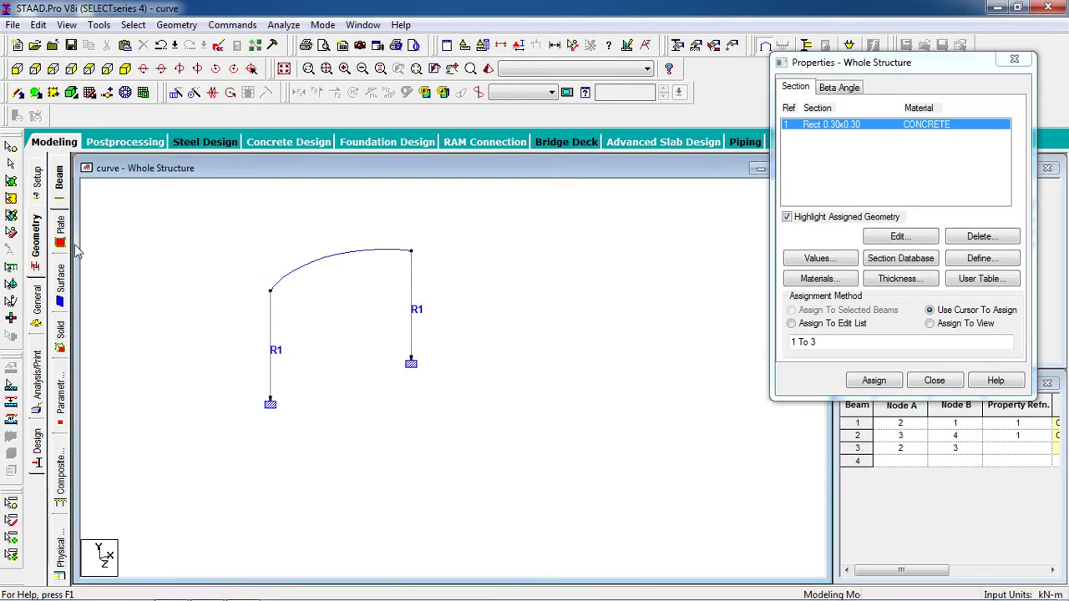
- Assign the R1 0.30 x 0.30 concrete section to curved top beam 3
click(378, 251)
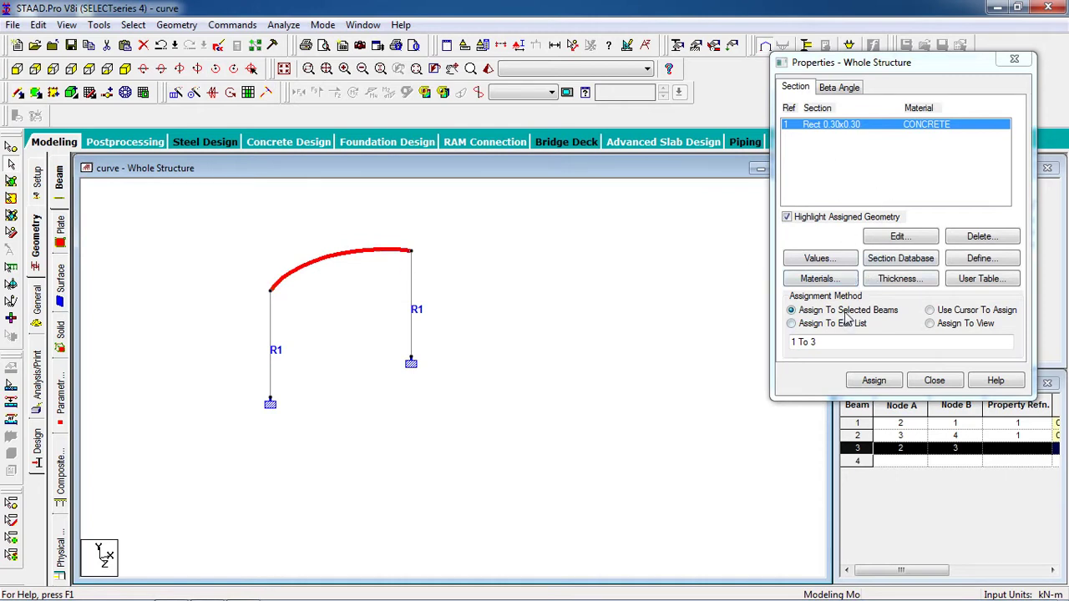
click(874, 380)
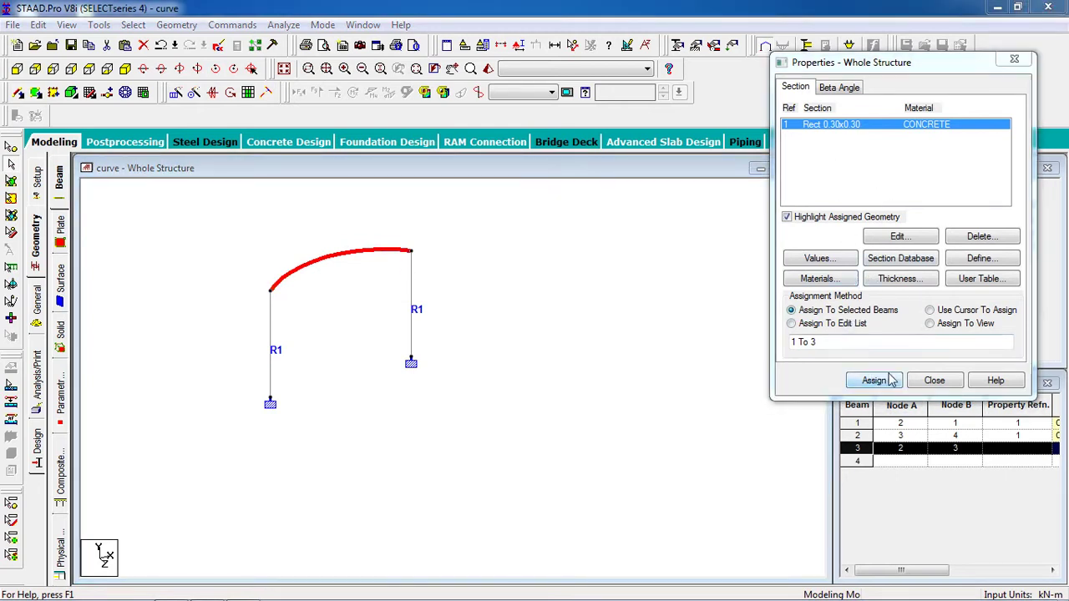
click(948, 268)
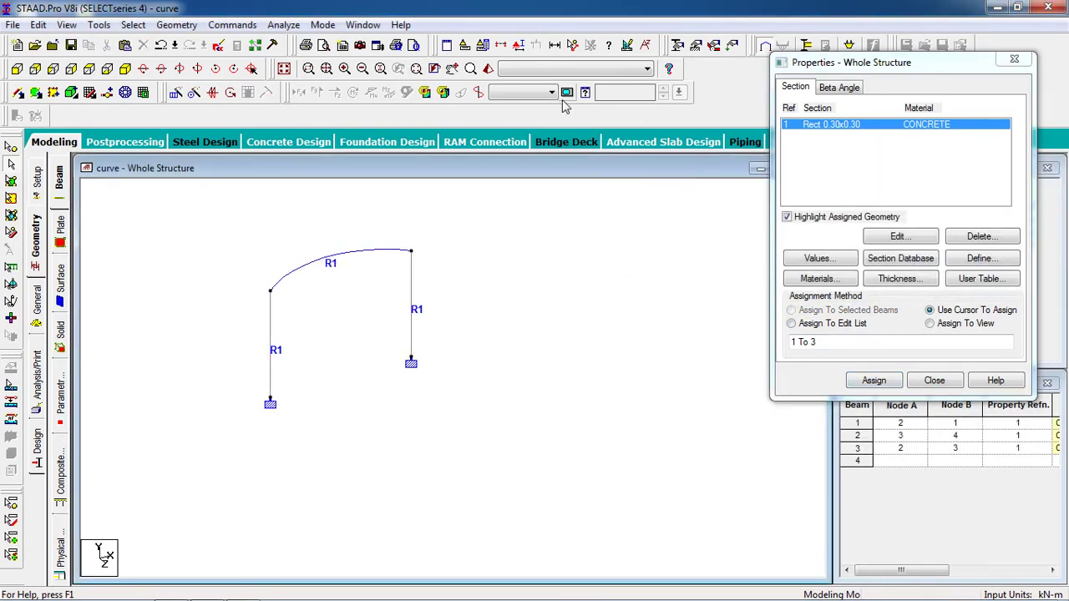
click(487, 69)
drag(552, 450, 719, 463)
drag(520, 477, 576, 472)
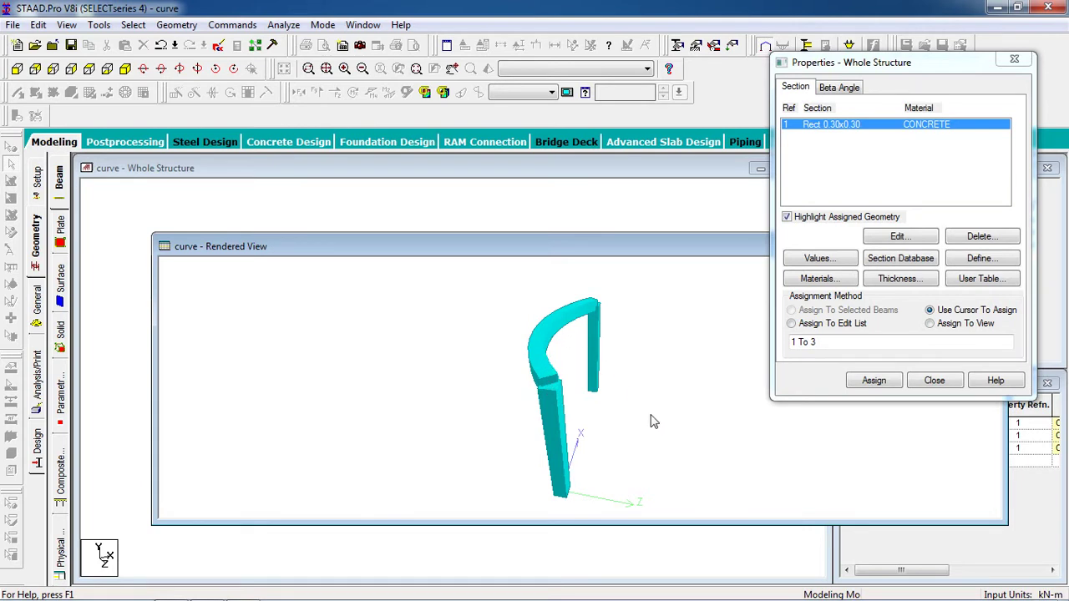
drag(723, 246, 423, 273)
click(687, 274)
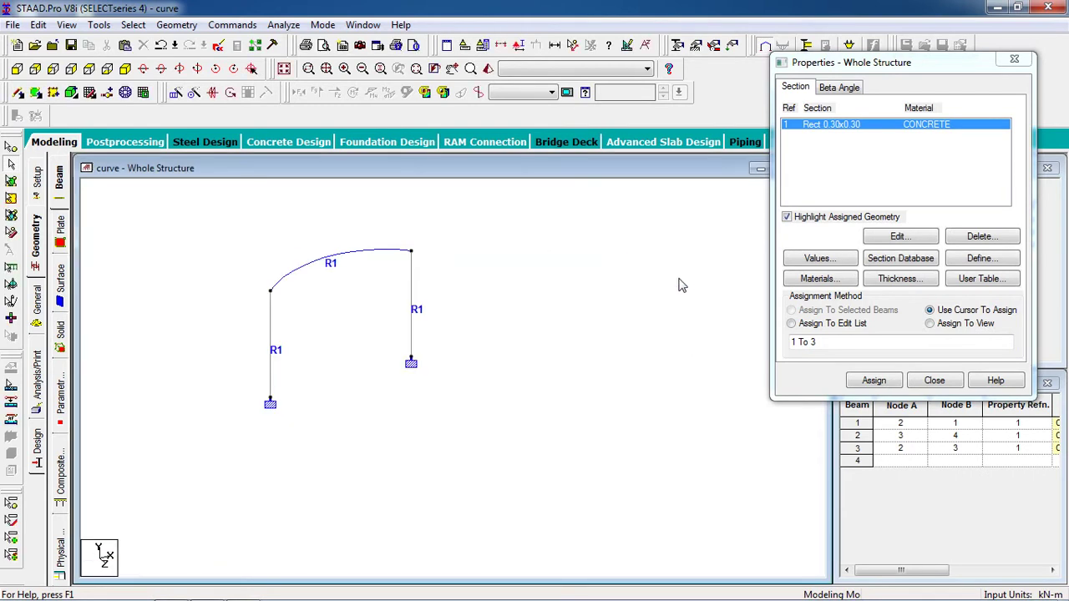
click(374, 255)
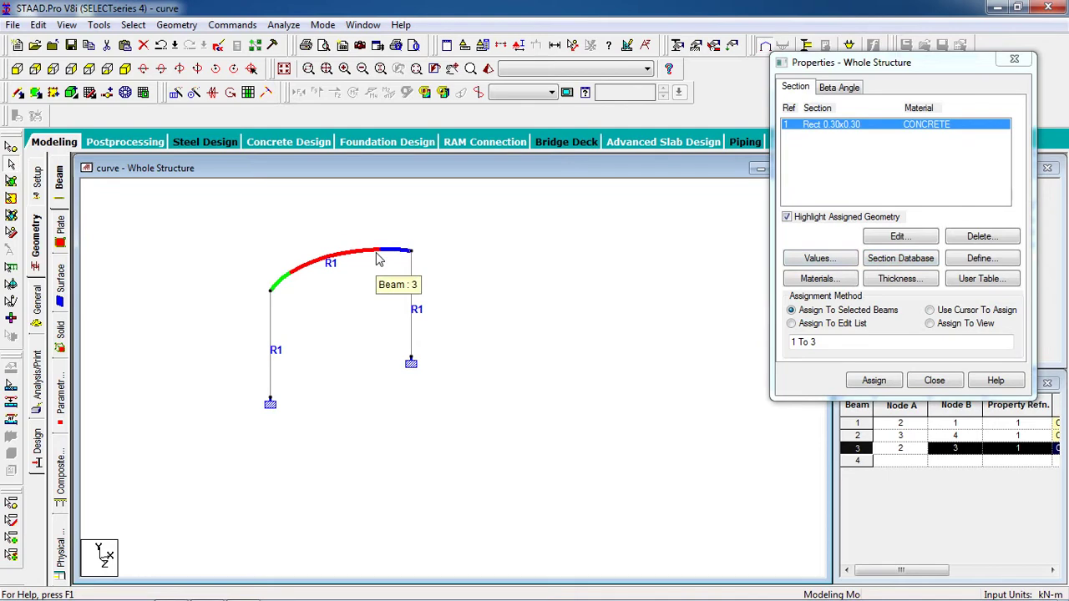
- Delete the old arch and draw a 3.2 m radius curved beam between the column tops
key(Delete)
click(598, 340)
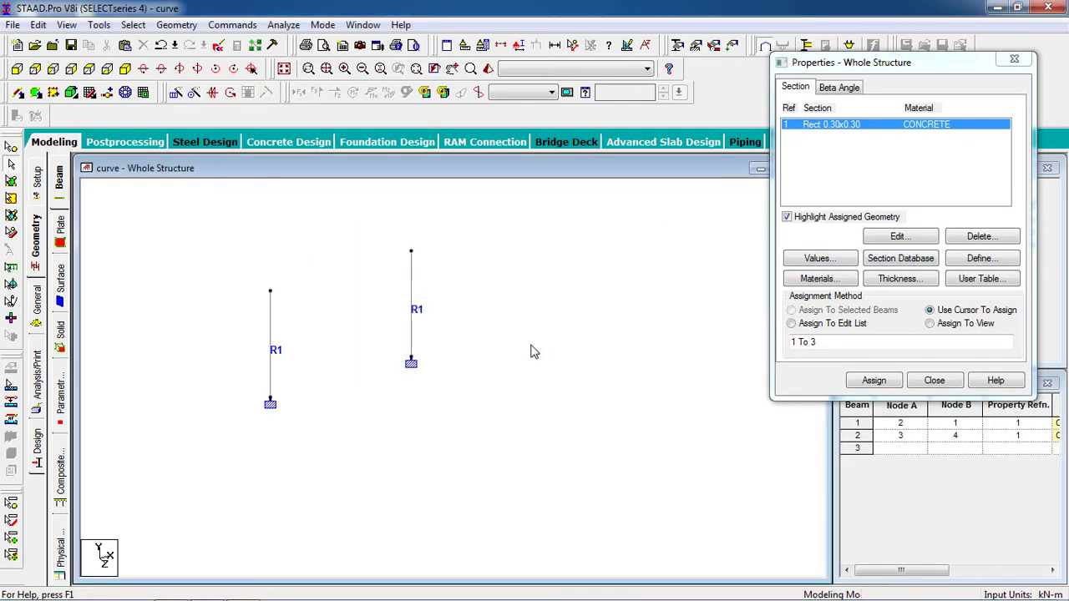
click(176, 24)
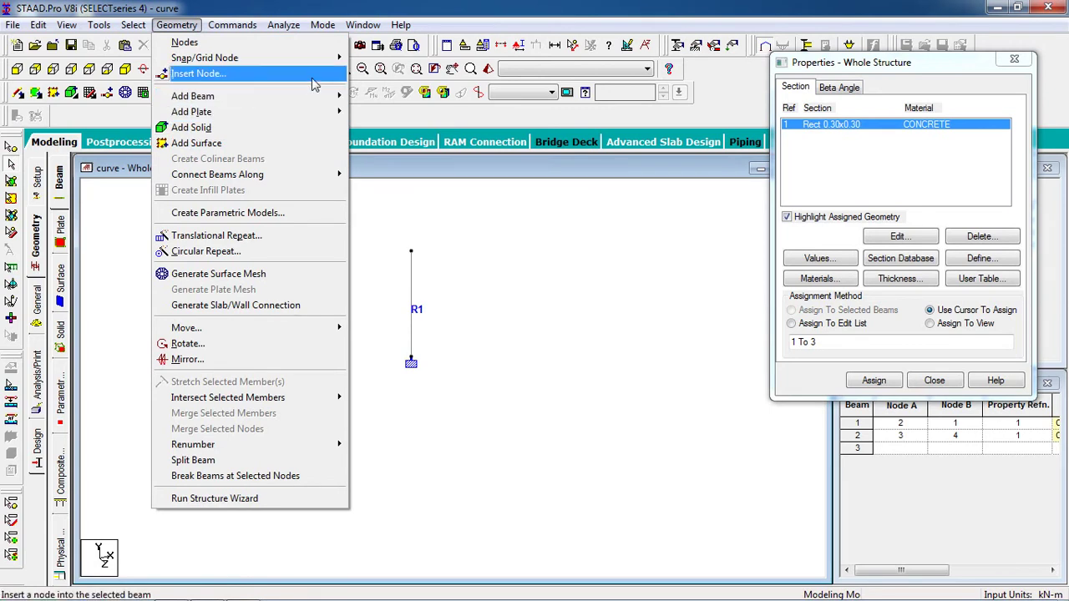
mouse_move(317, 96)
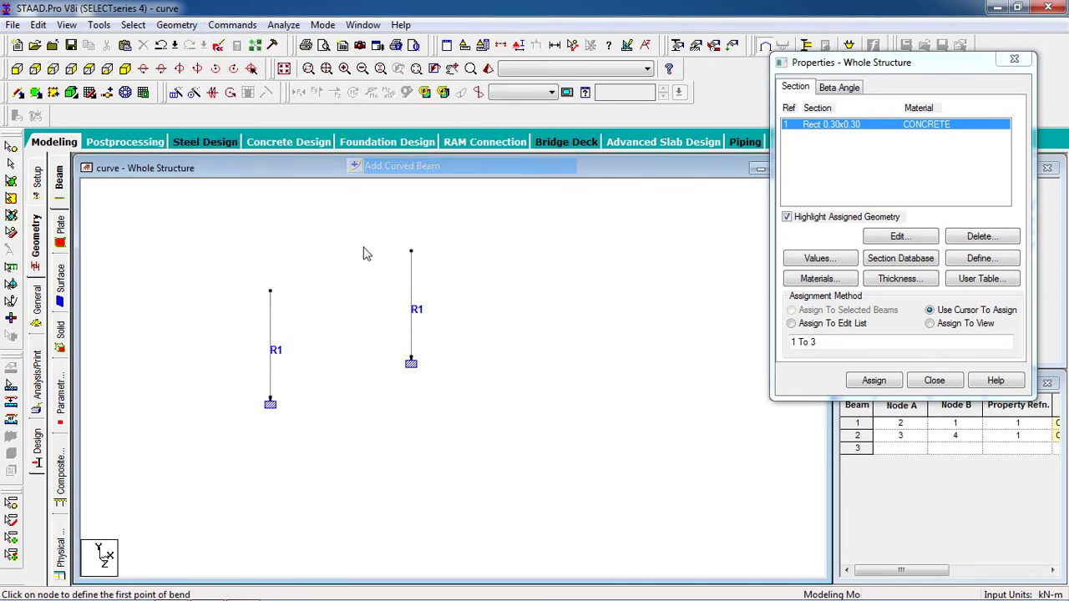
click(271, 292)
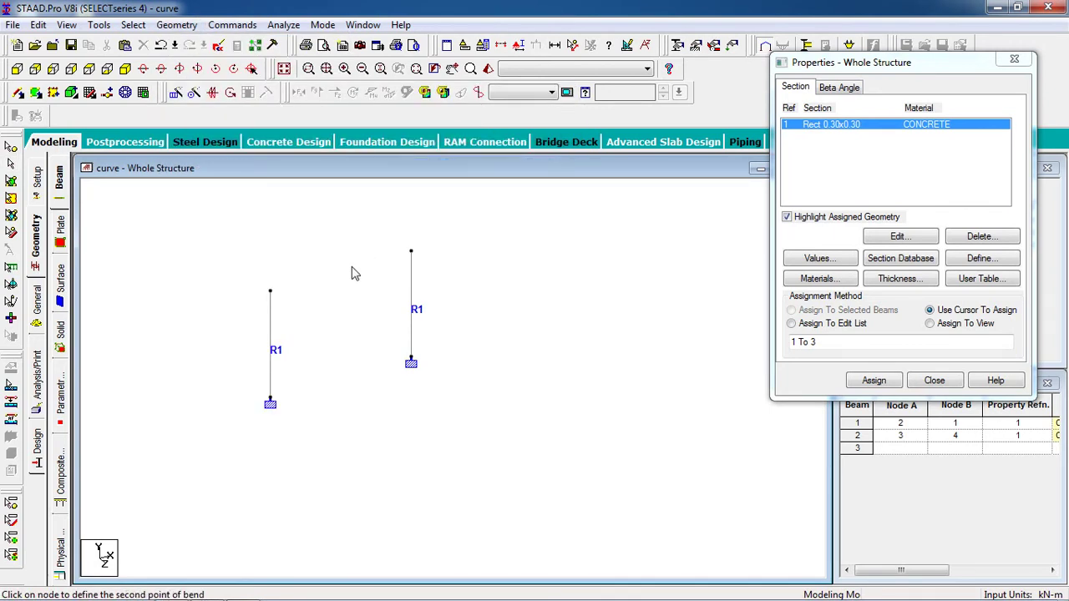
click(411, 251)
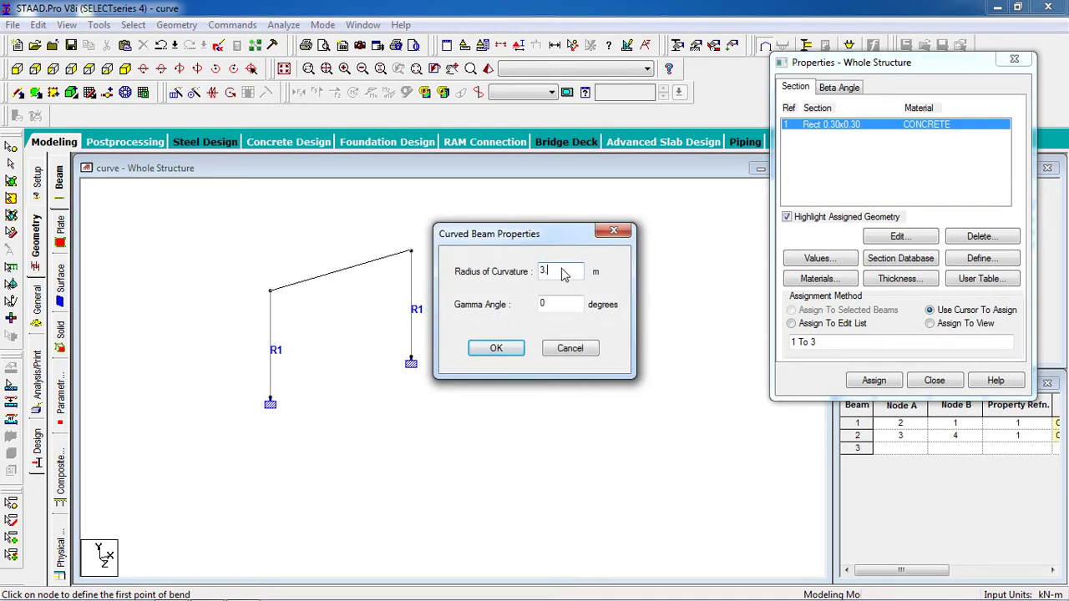
click(495, 348)
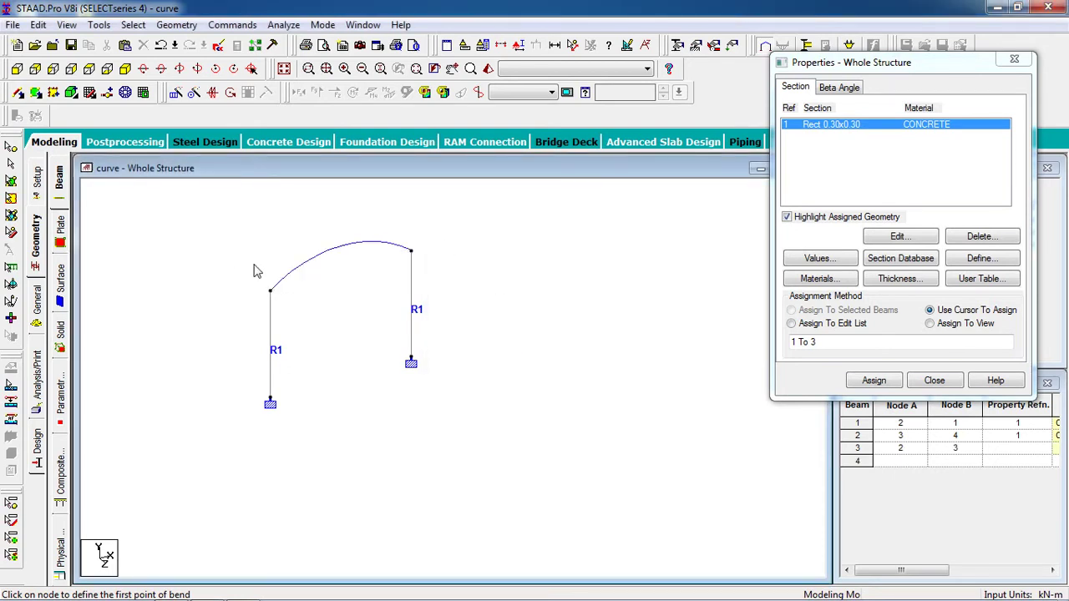
- Assign section R1 to the new curved beam 3 between nodes 2 and 3
click(11, 164)
click(389, 257)
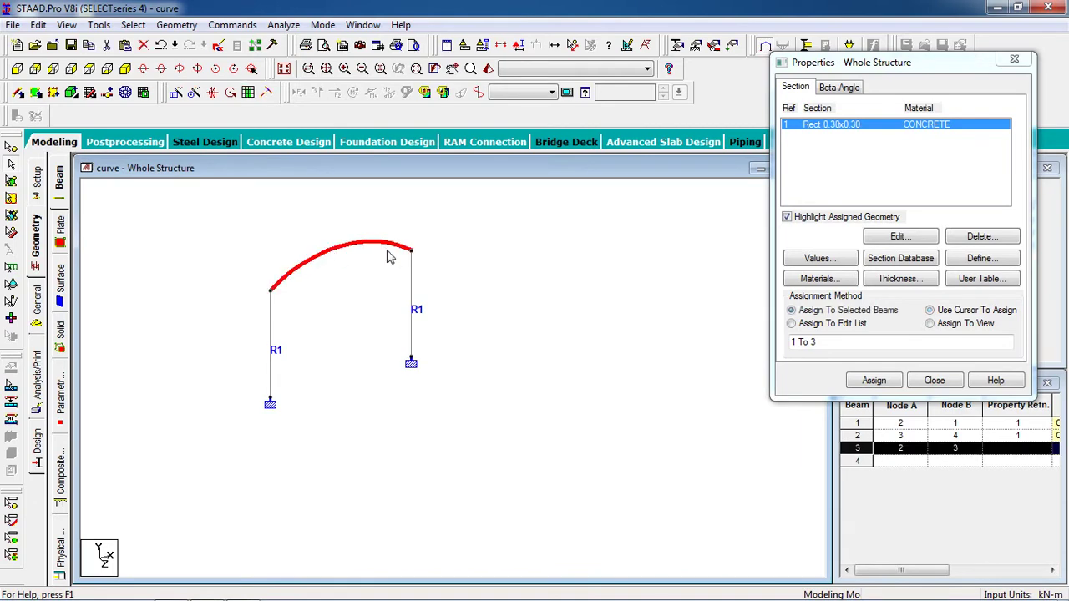
click(897, 386)
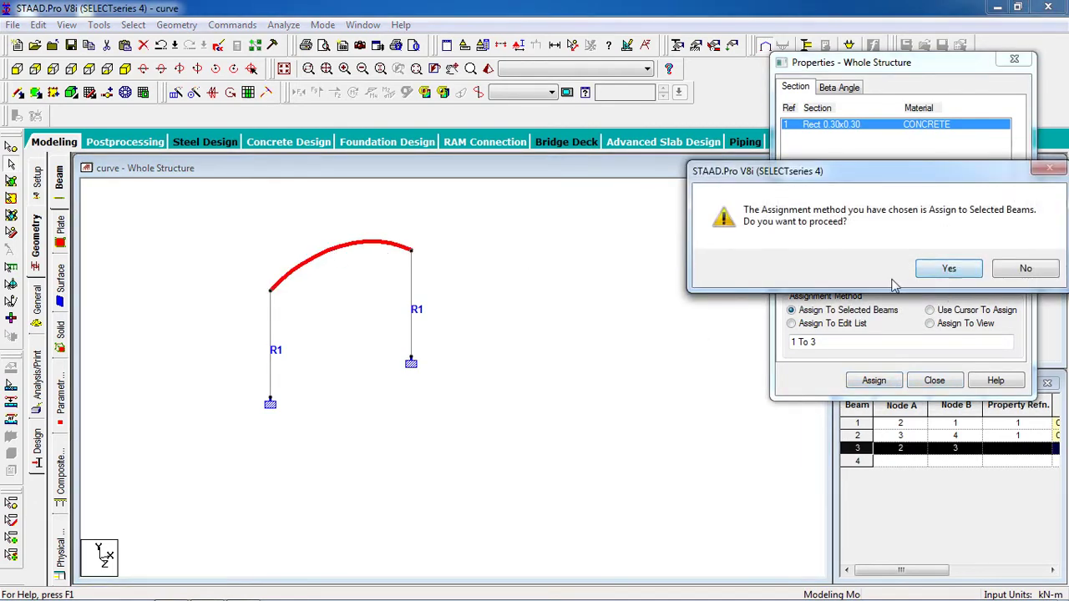
click(948, 268)
middle_drag(534, 229, 523, 267)
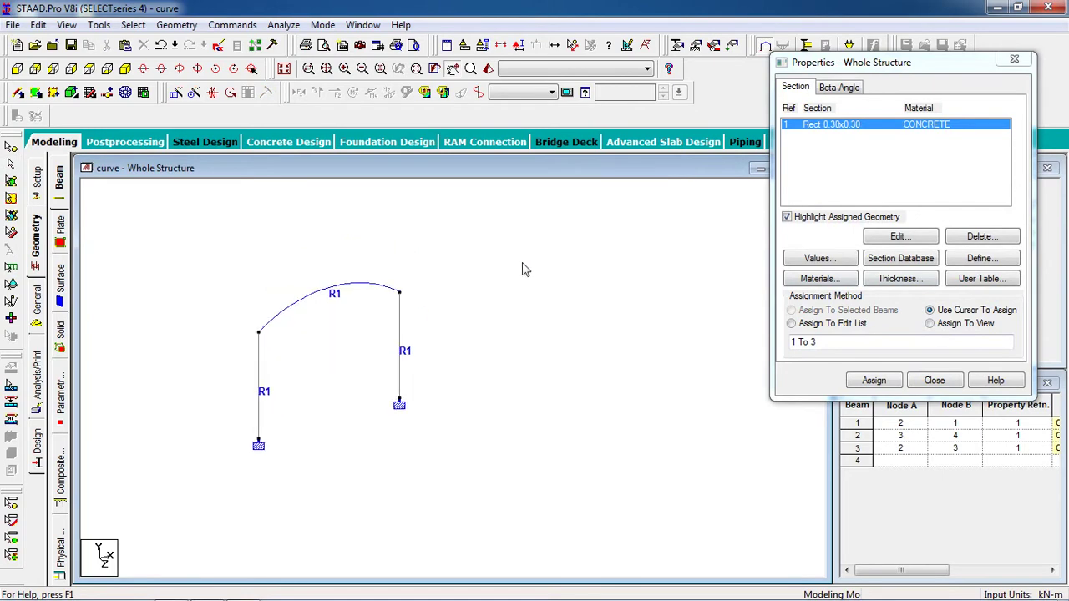
- Add primary load case 1 of Dead loading type, titled 'dead', under Load Cases Details
click(715, 47)
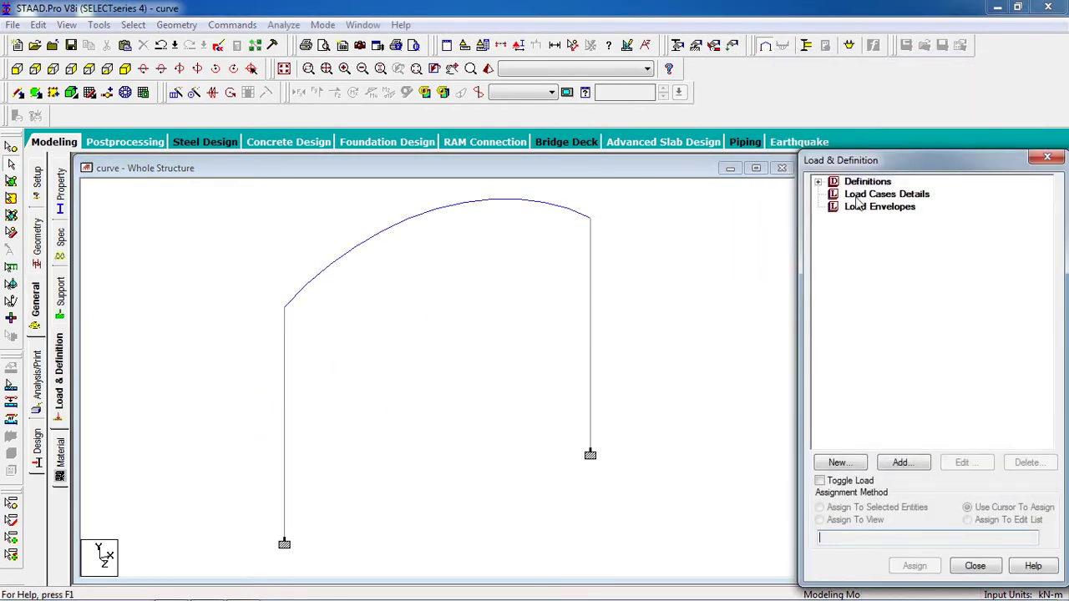
click(856, 197)
click(899, 462)
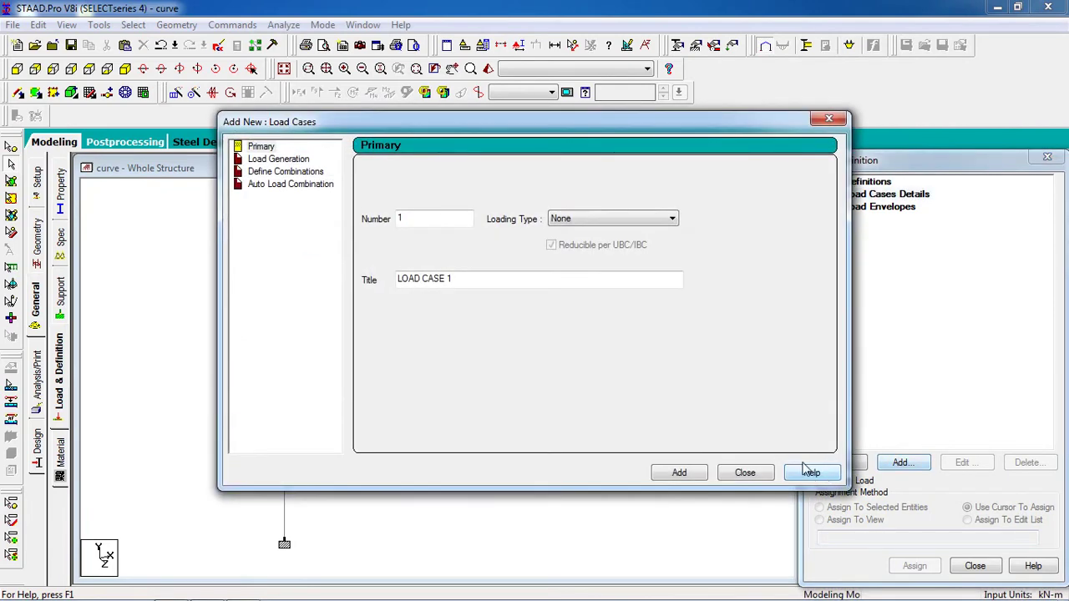
click(597, 220)
click(618, 235)
drag(489, 282, 360, 279)
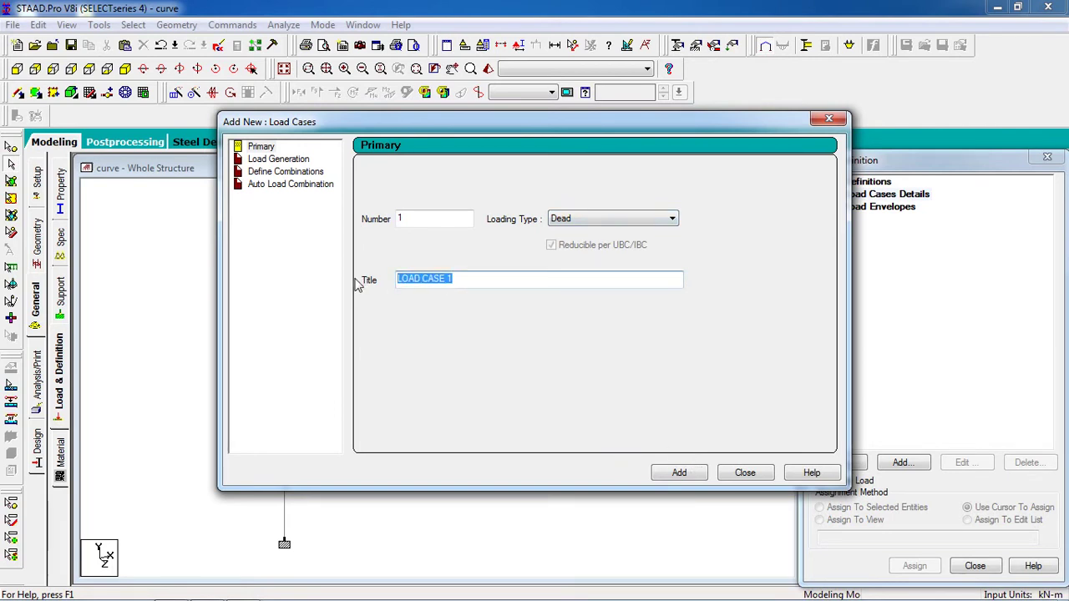
text(dead)
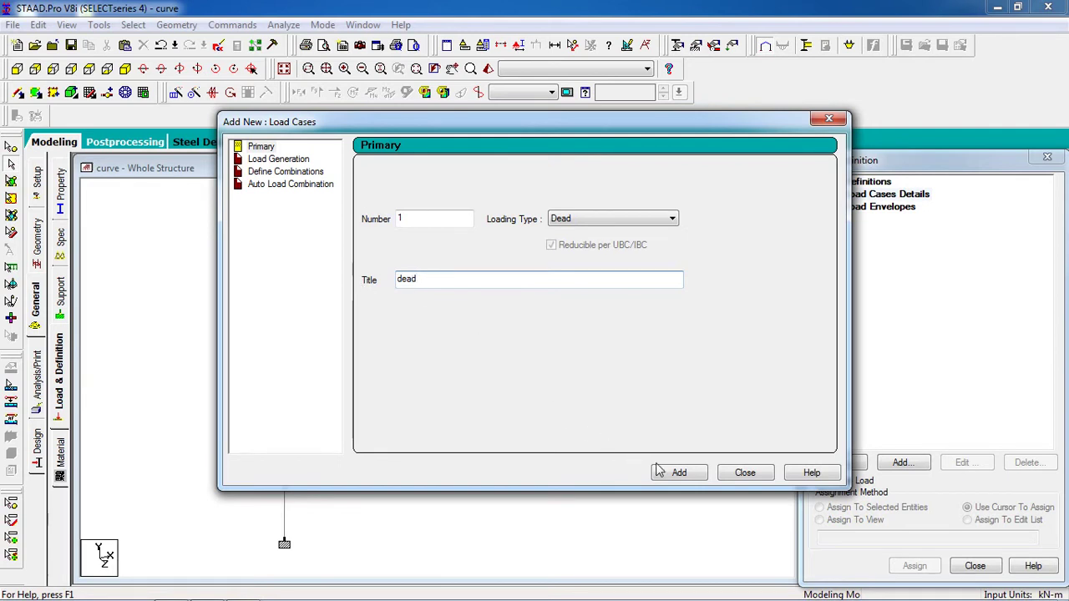
click(684, 473)
click(742, 474)
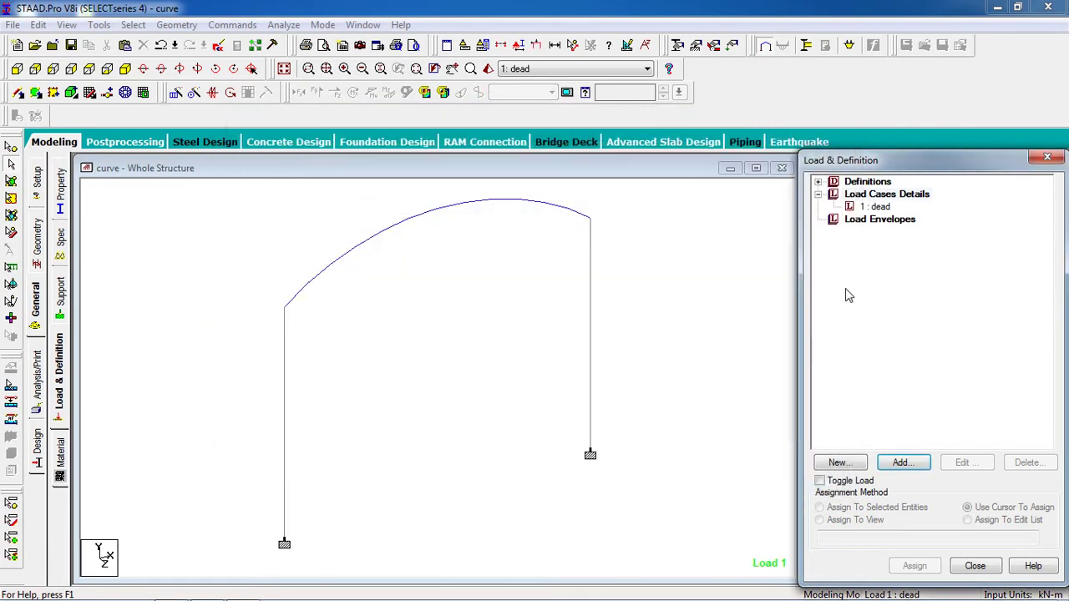
click(885, 196)
- Add a selfweight load in Y with factor -1 to load case 1 dead
click(875, 206)
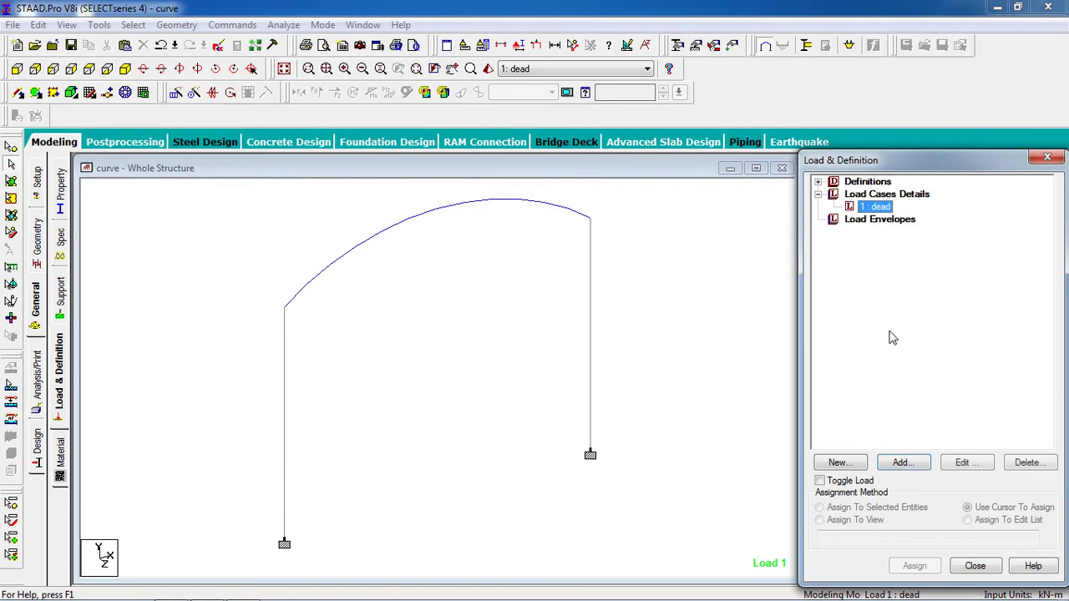
click(902, 463)
click(212, 92)
click(749, 543)
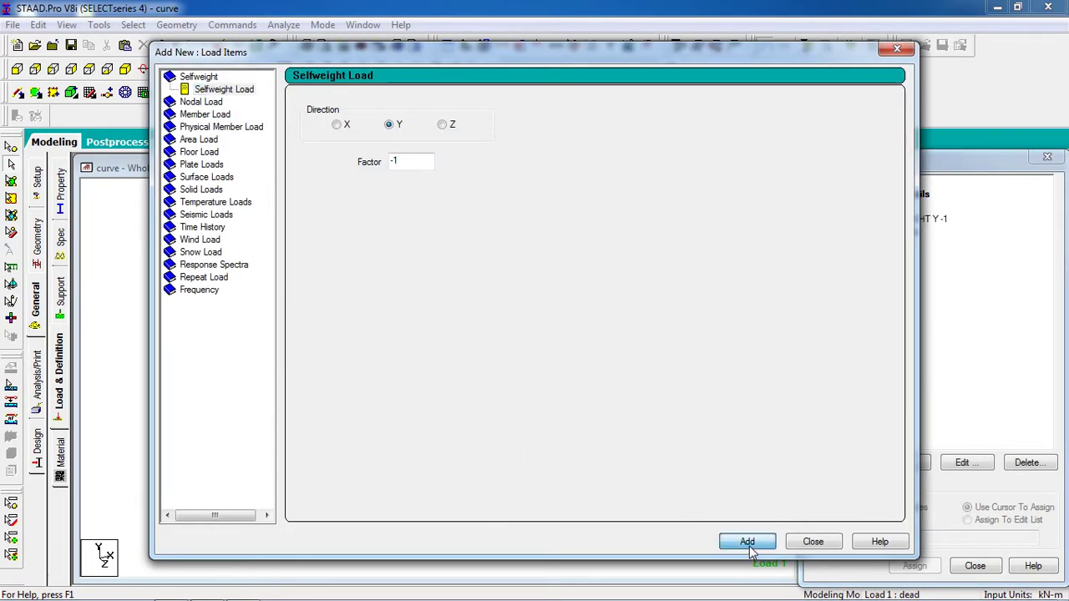
- Add a uniform member force of W1 -5 kN/m in GY to the dead case
click(210, 114)
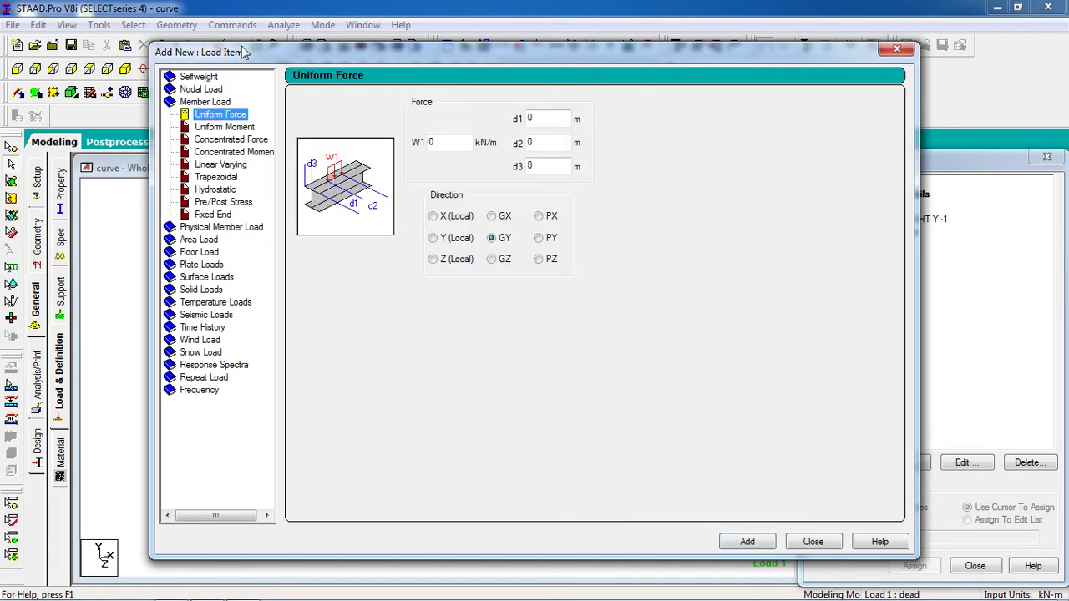
drag(242, 53, 472, 107)
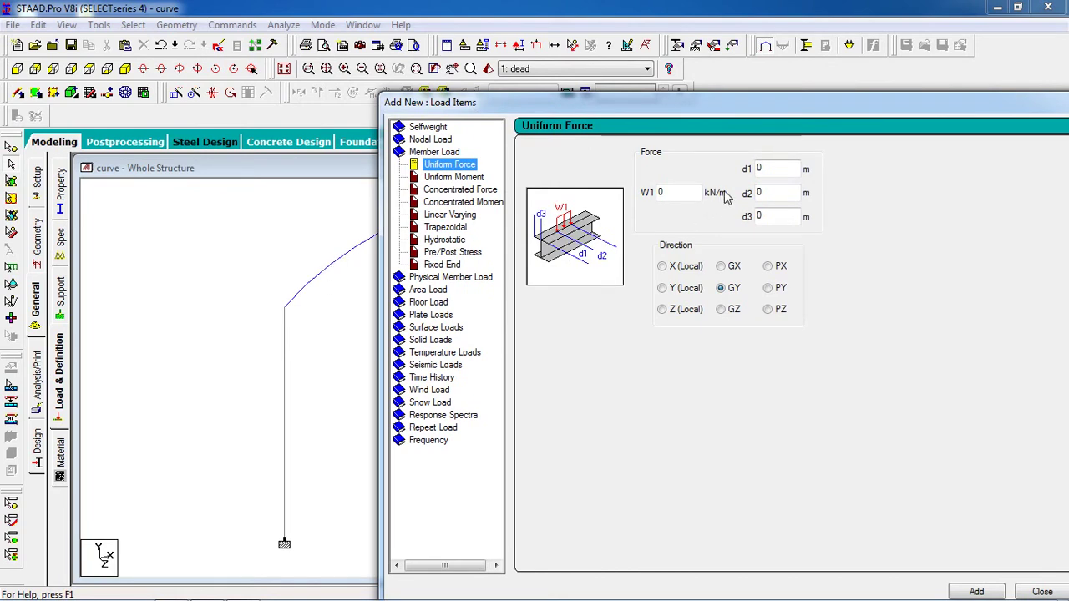
click(669, 193)
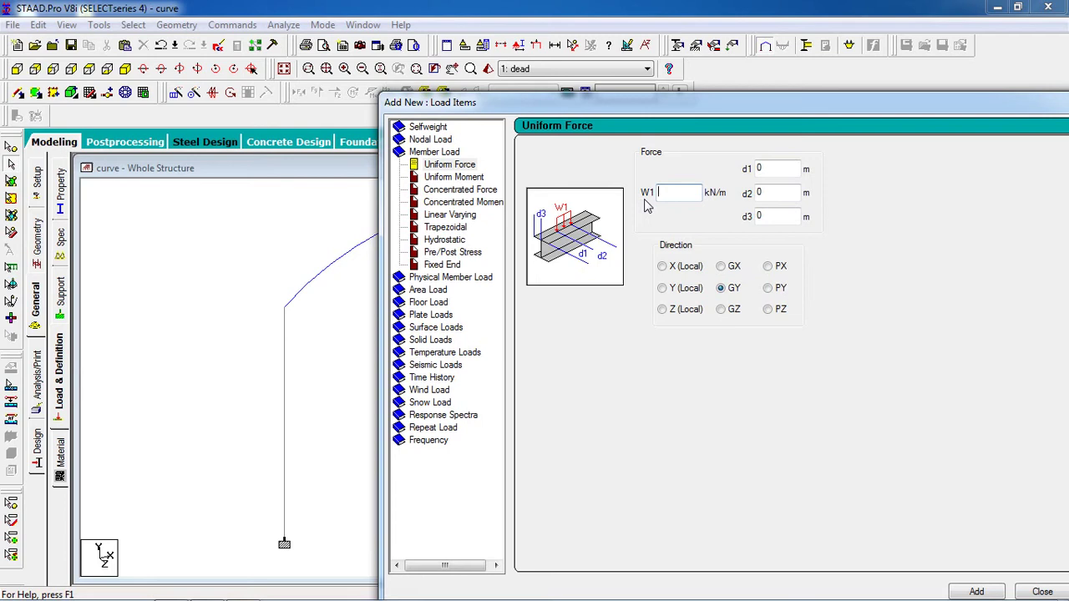
text(-5)
drag(962, 100, 676, 41)
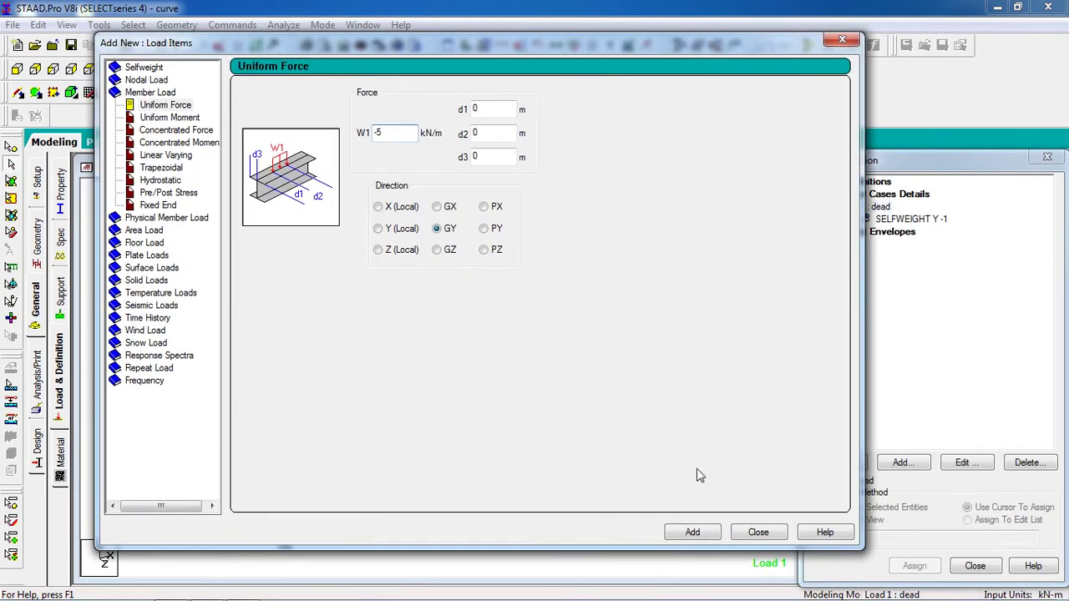
click(703, 539)
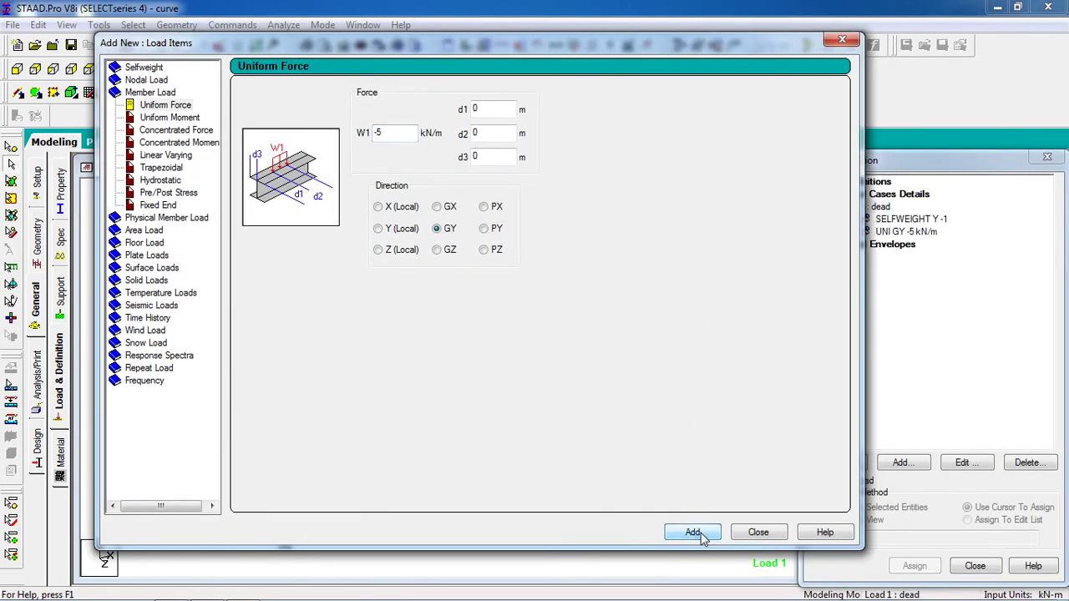
click(759, 533)
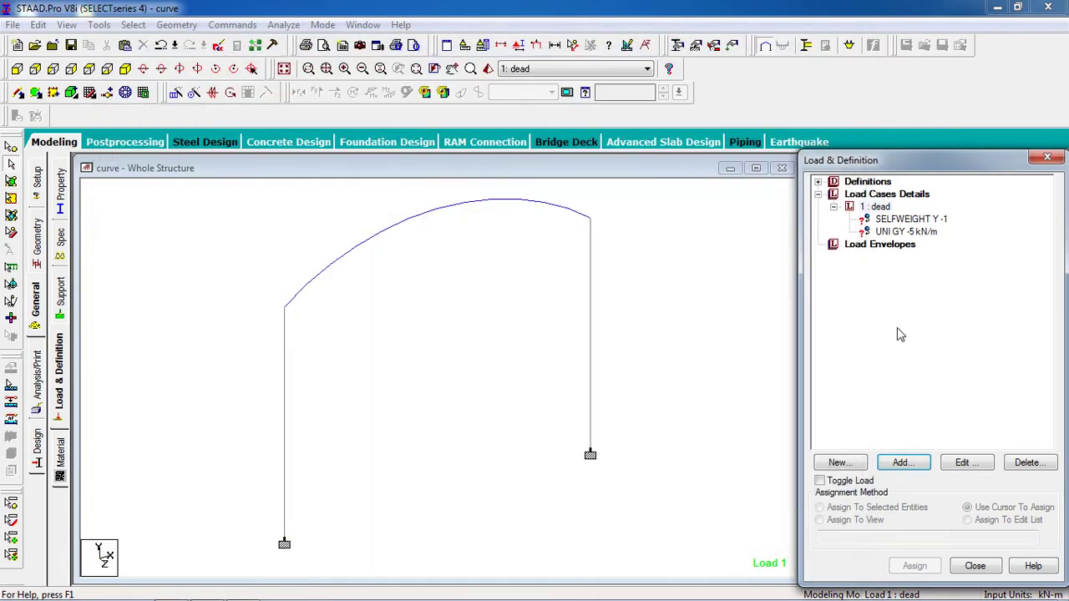
- Assign the SELFWEIGHT Y -1 load to all members in view
click(914, 221)
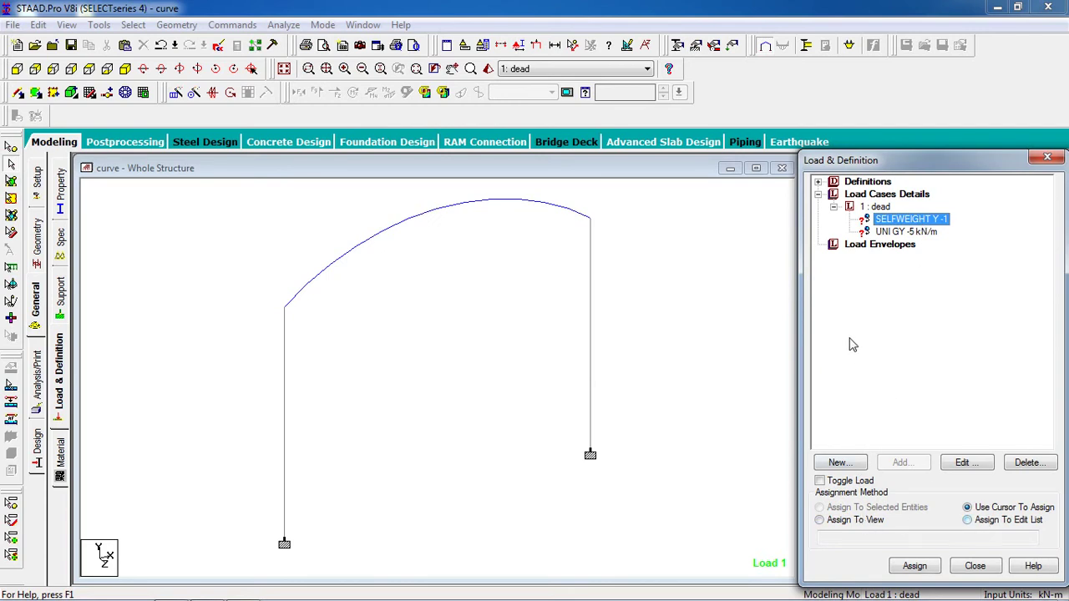
click(869, 520)
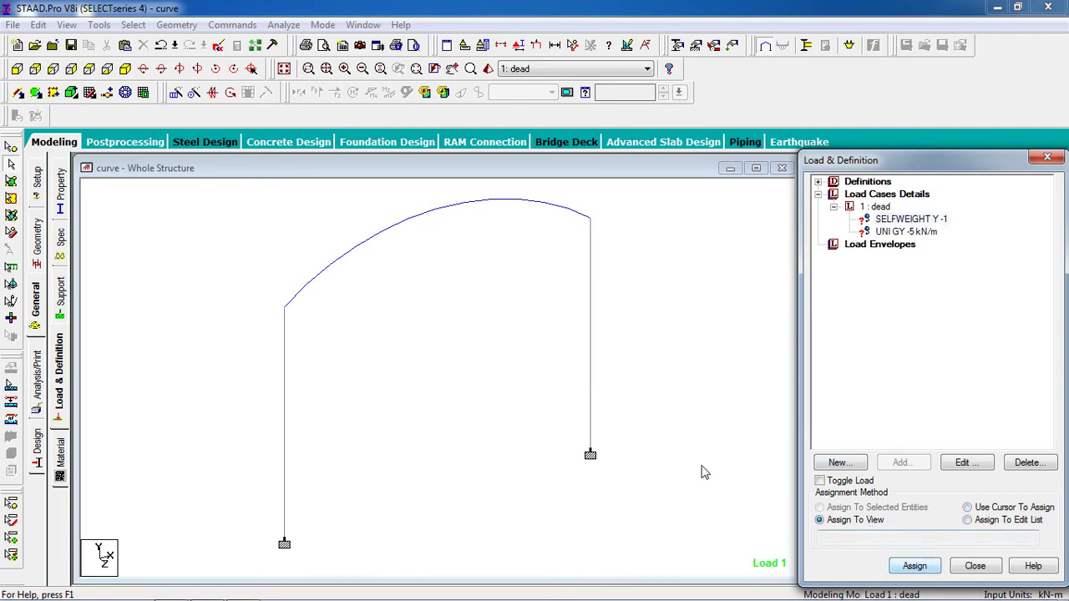
click(912, 568)
click(948, 411)
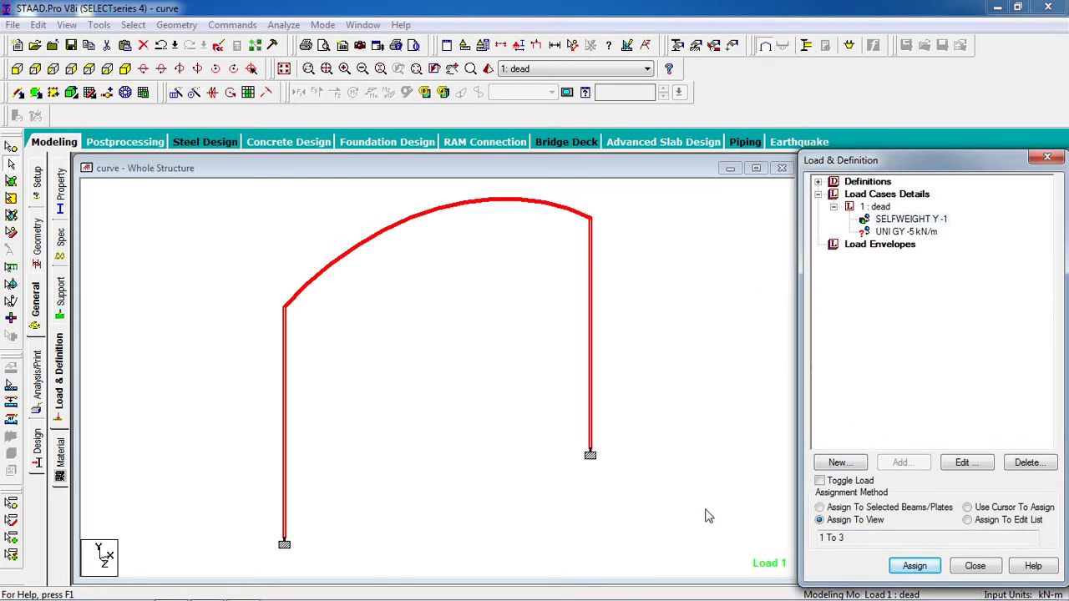
- Assign the UNI GY -5 kN/m uniform load to arch beam 3 only
click(635, 370)
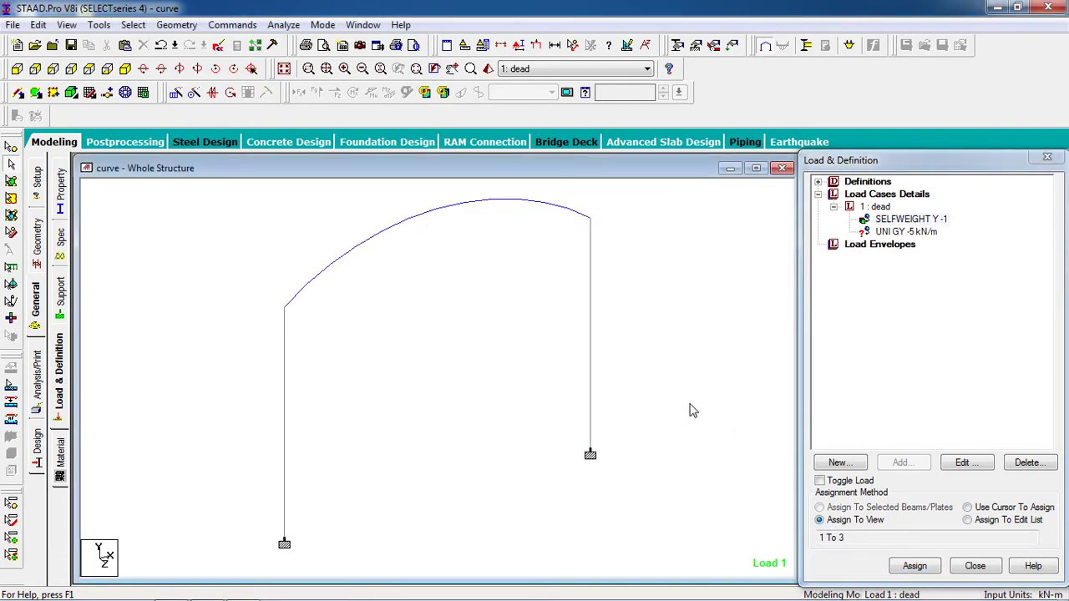
click(523, 208)
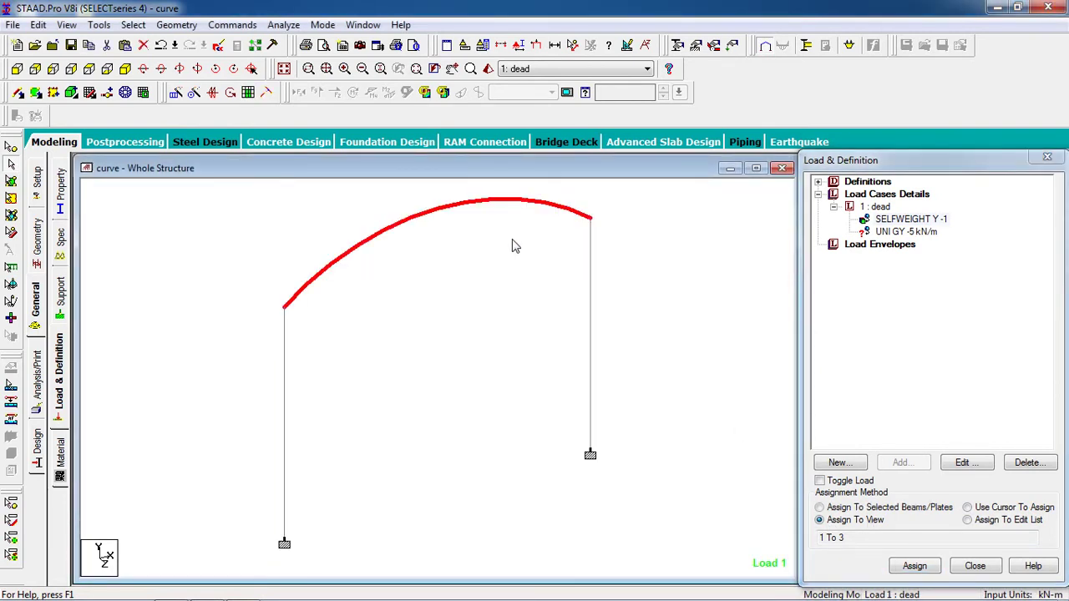
middle_drag(511, 257, 548, 371)
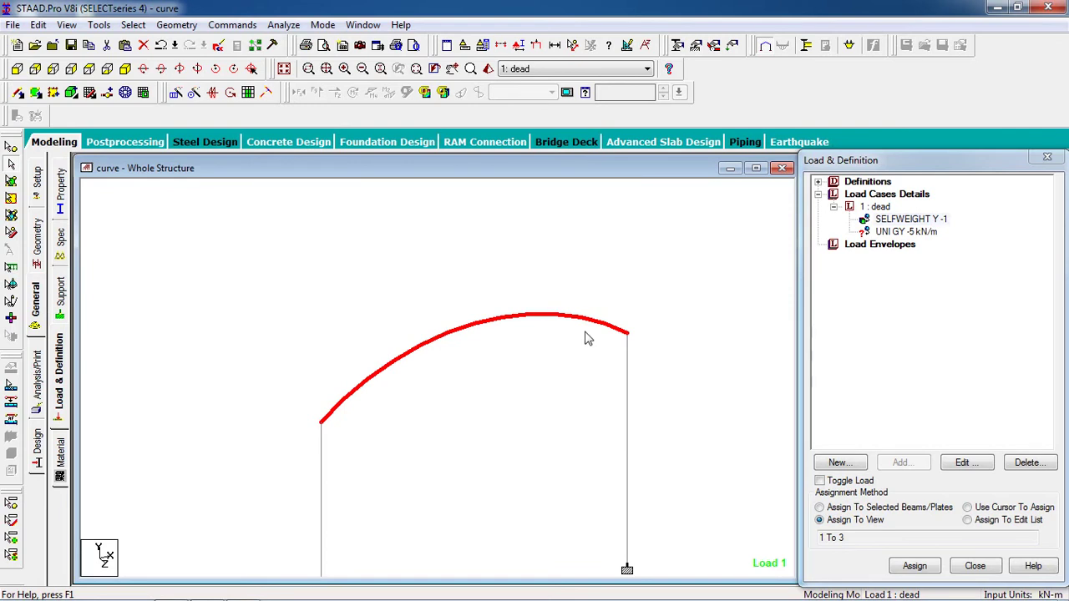
click(887, 234)
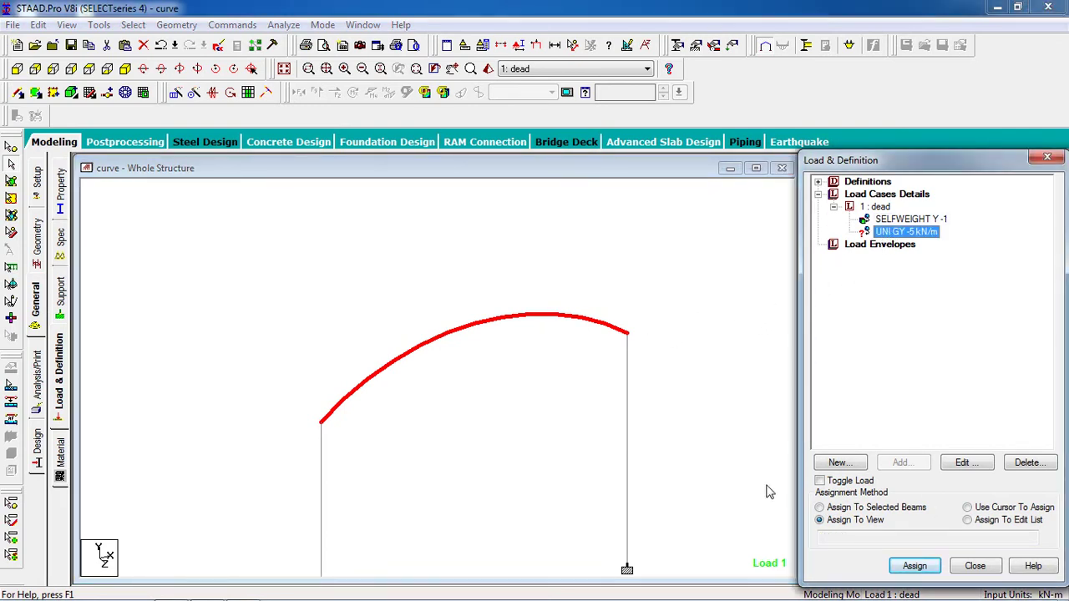
click(834, 509)
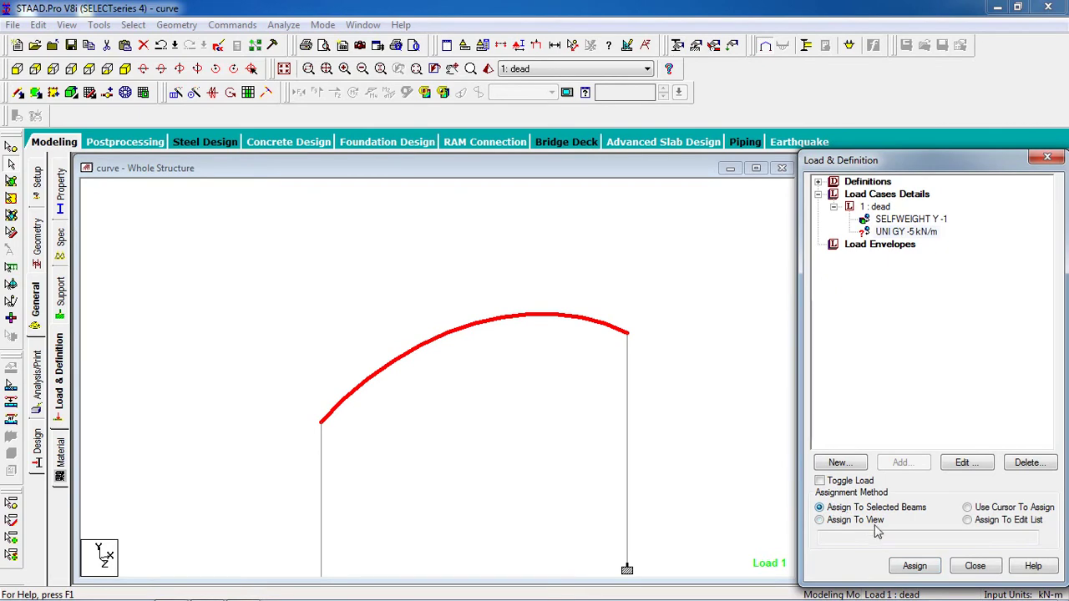
click(913, 568)
click(947, 409)
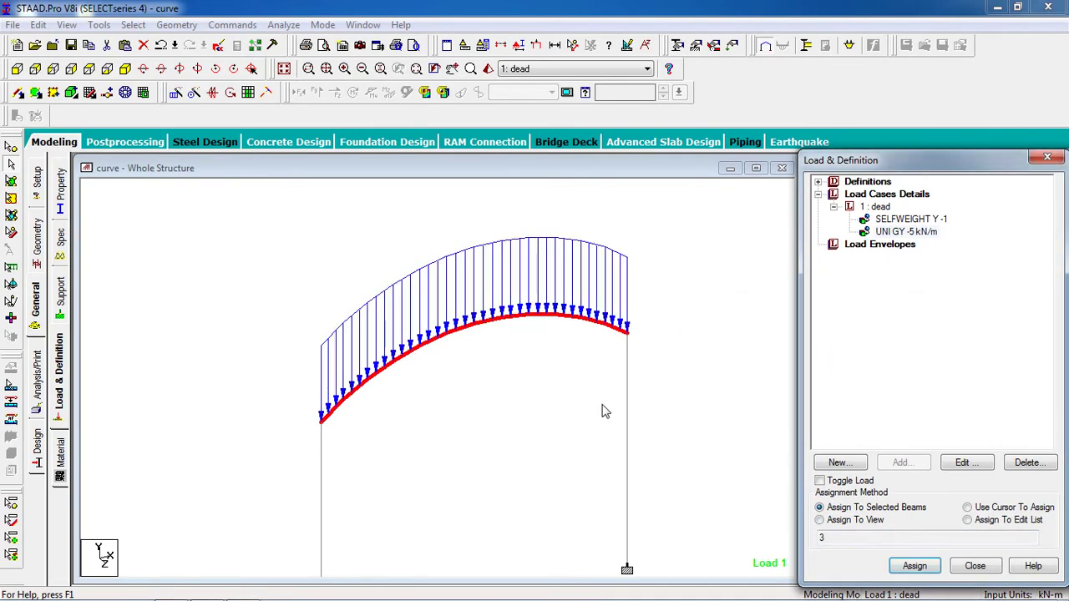
key(Down)
key(Down)
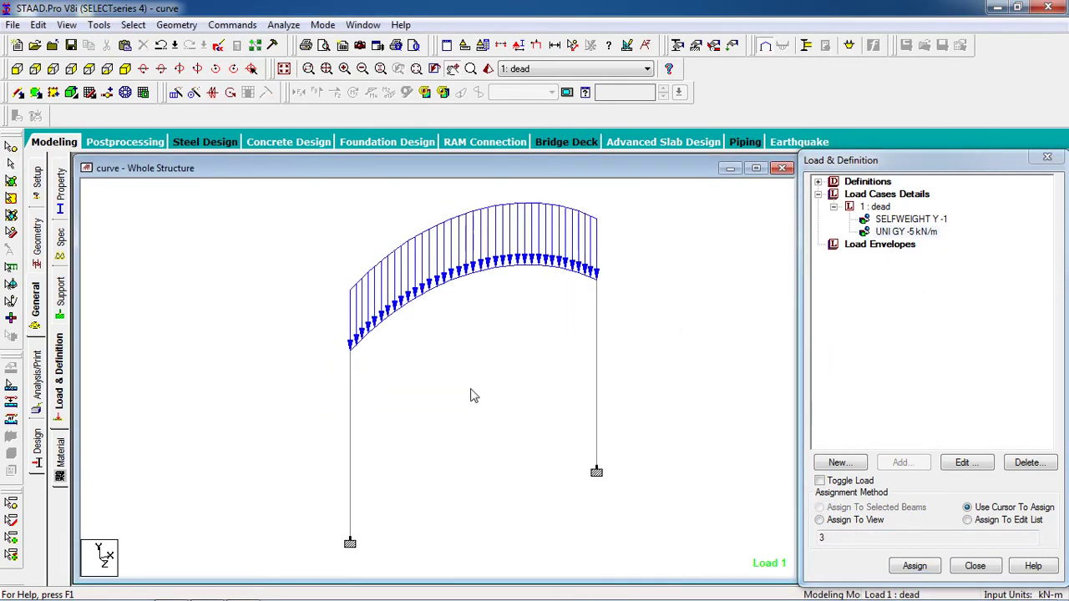
key(Down)
key(Down)
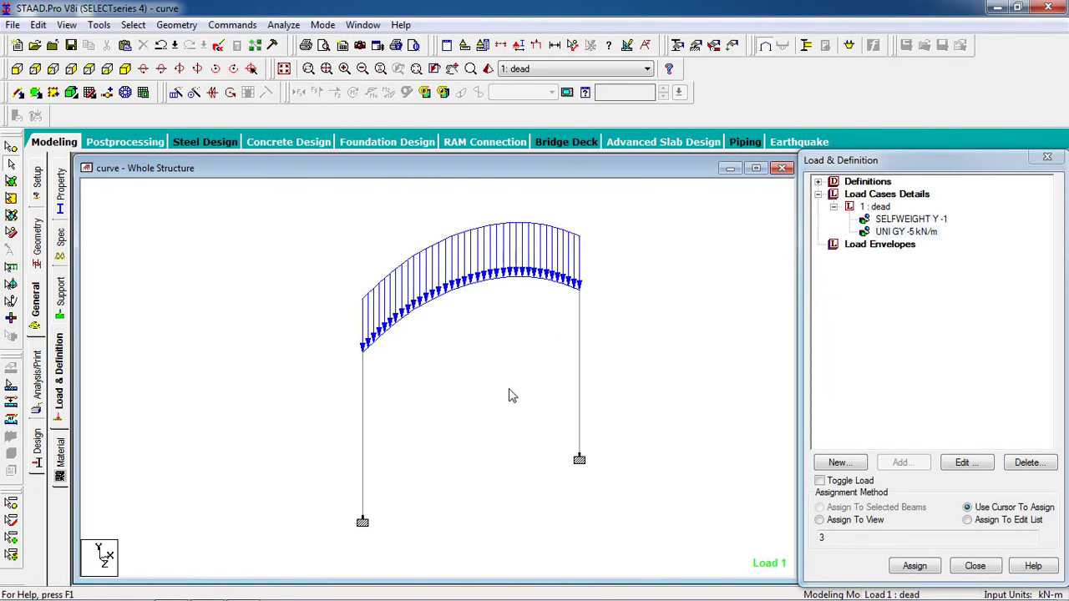
- Add a Perform Analysis command with No Print output
click(232, 26)
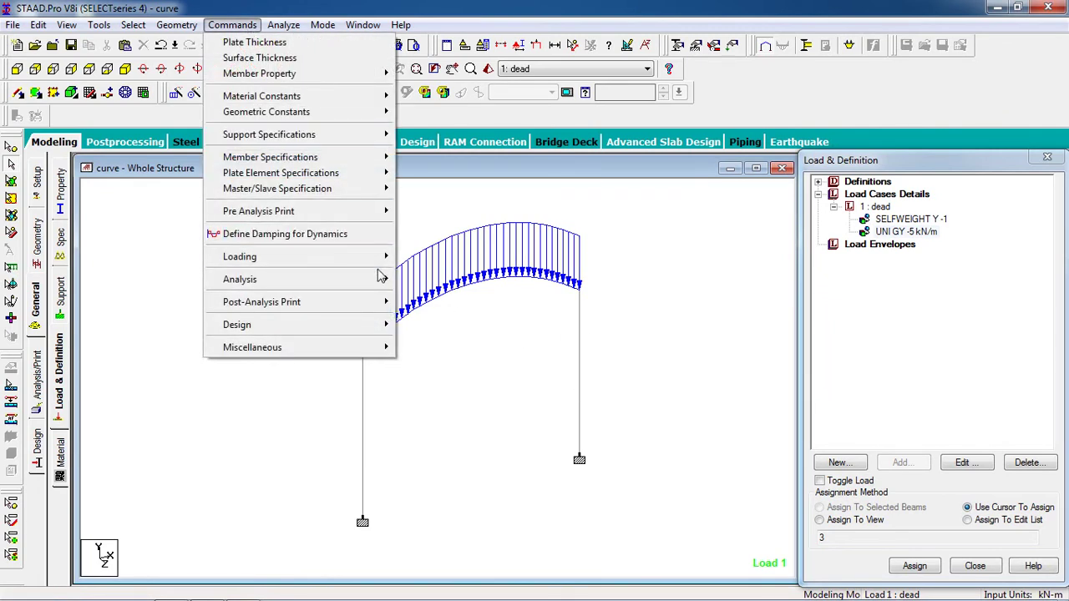
mouse_move(380, 278)
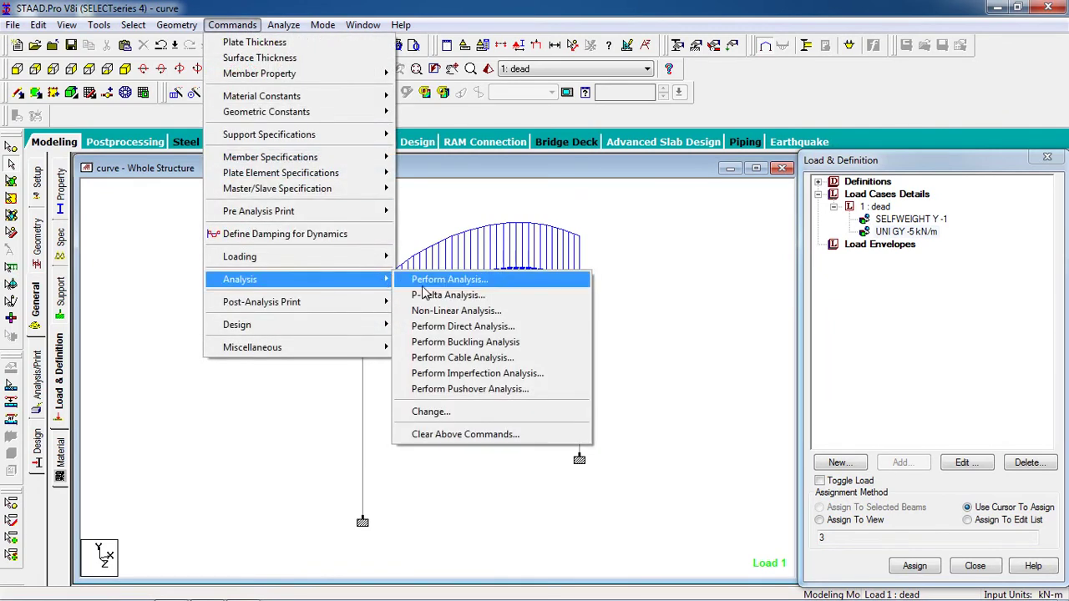
click(426, 280)
click(481, 399)
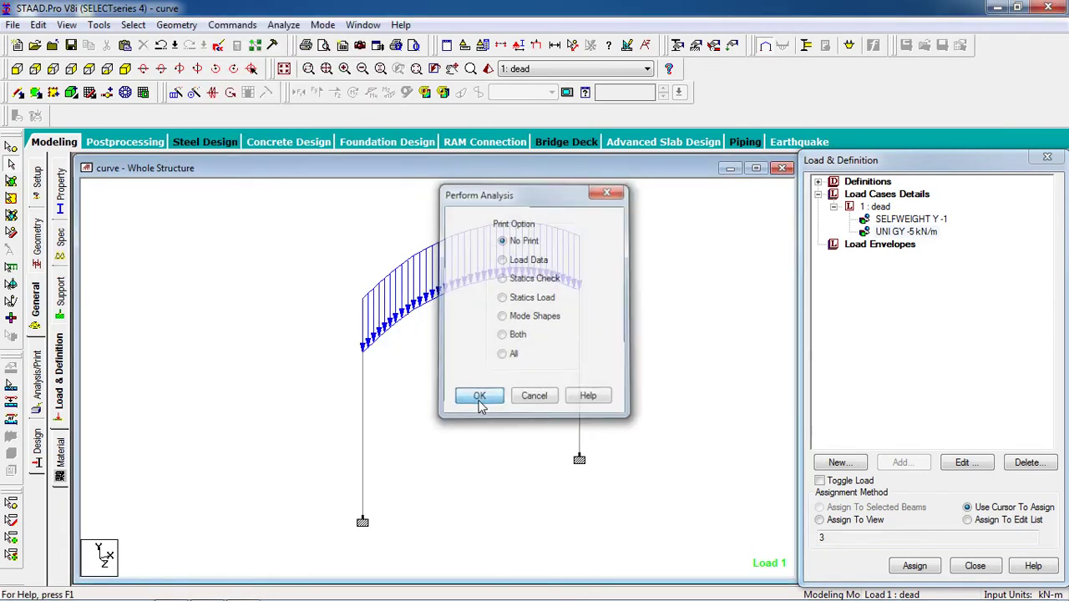
- Save curve.std, run the analysis, and go to post-processing mode afterwards
click(283, 25)
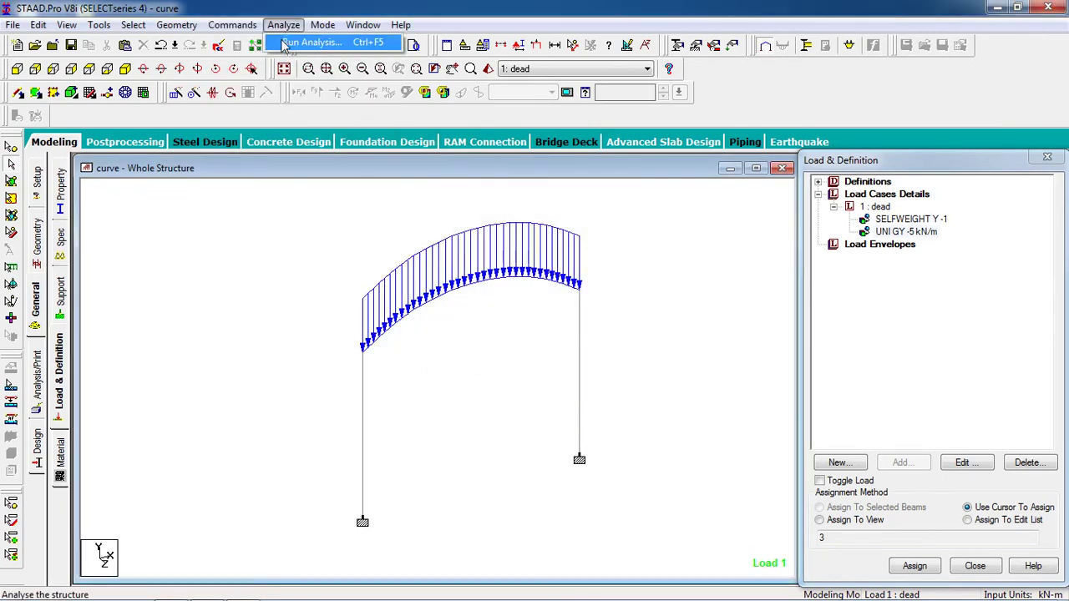
click(284, 44)
click(442, 329)
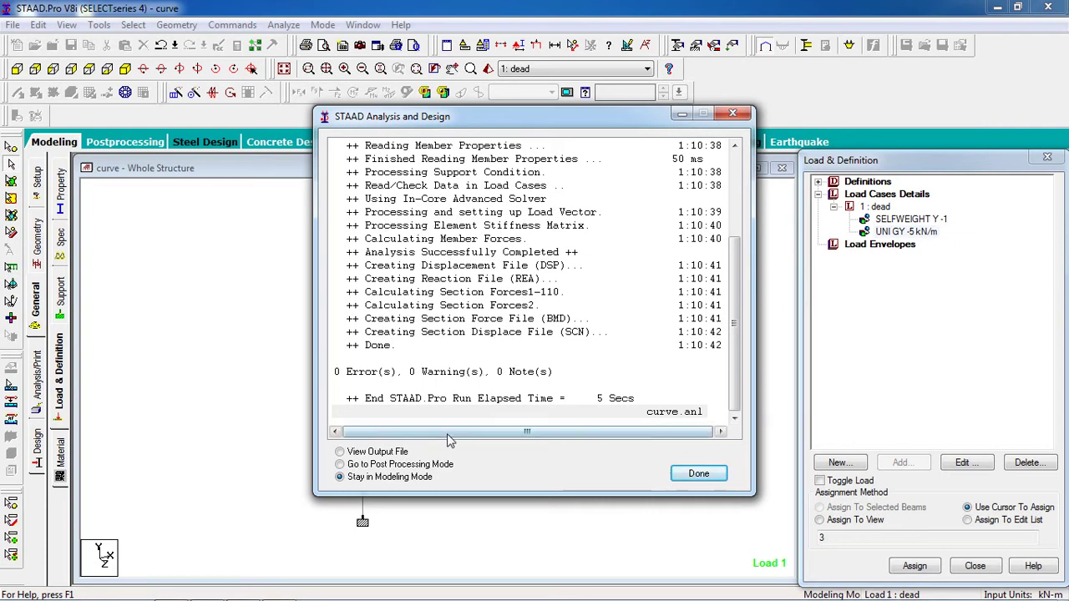
click(432, 466)
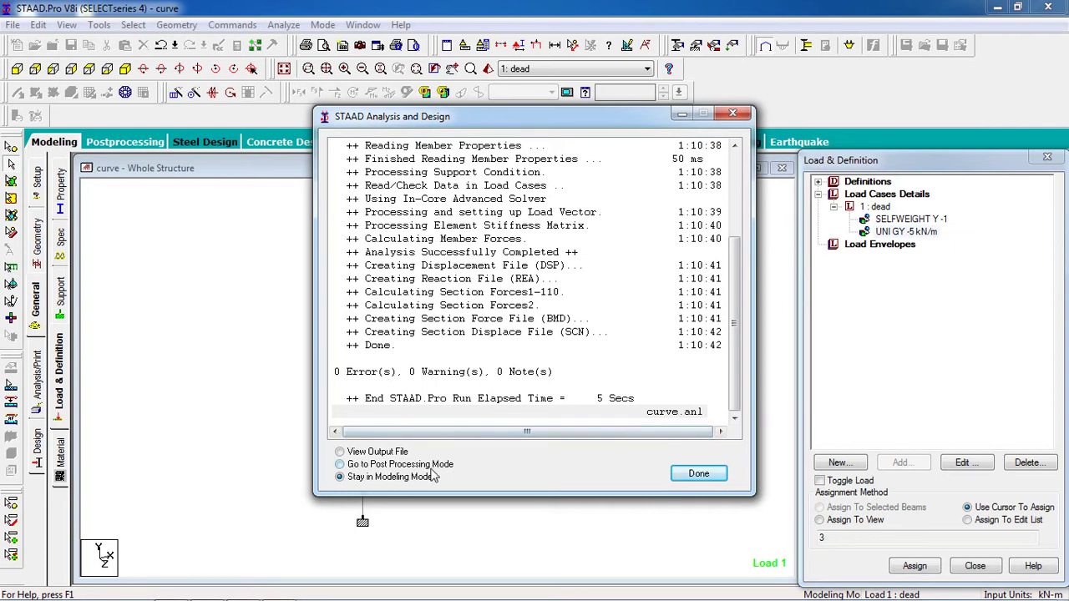
click(685, 482)
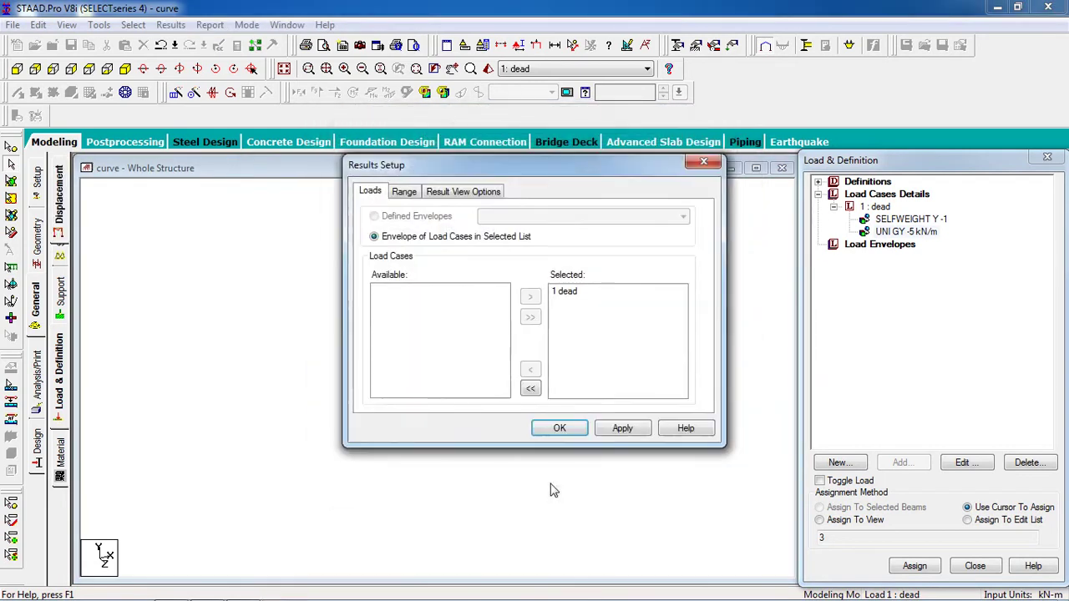
- Accept load case 1 dead for results and view axial, Shear Y and Shear Z diagrams
click(560, 429)
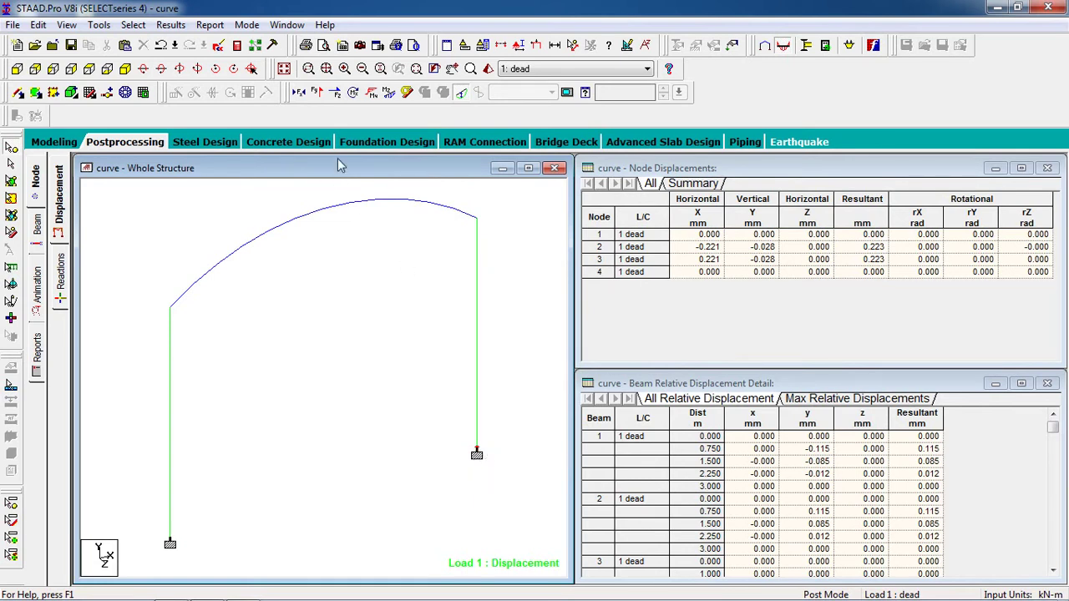
click(298, 93)
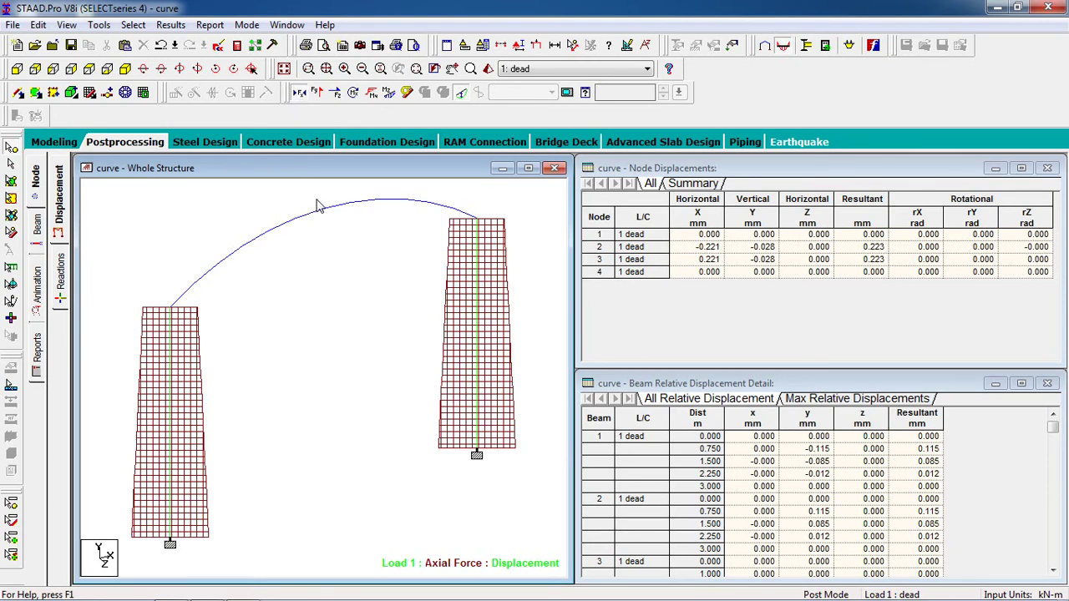
click(318, 93)
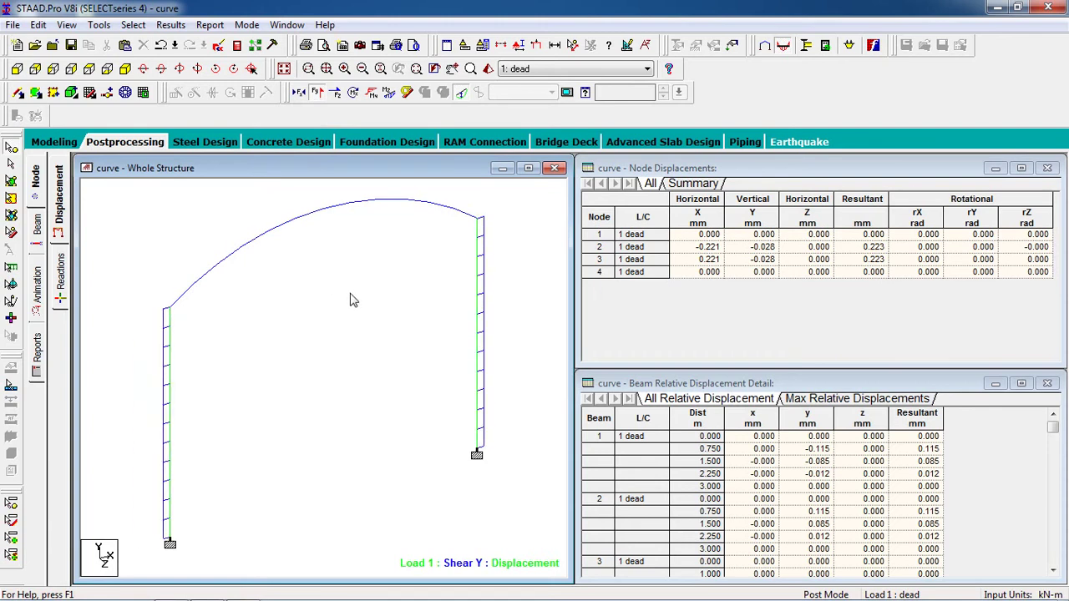
click(334, 93)
click(334, 93)
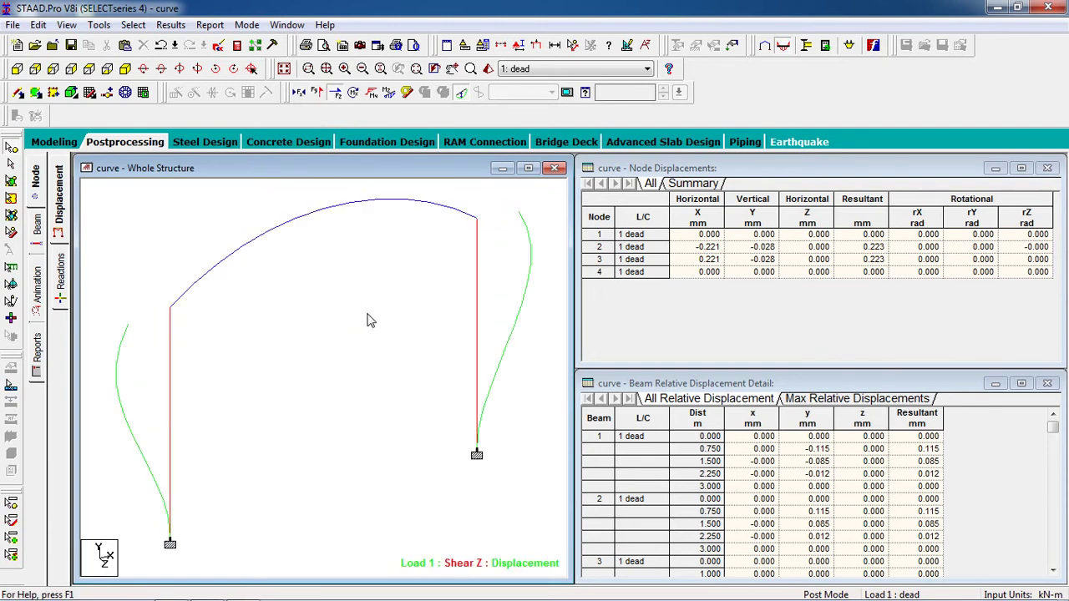
- View torsion, Bending Z and beam stress diagrams, then select arch beam 3
click(352, 93)
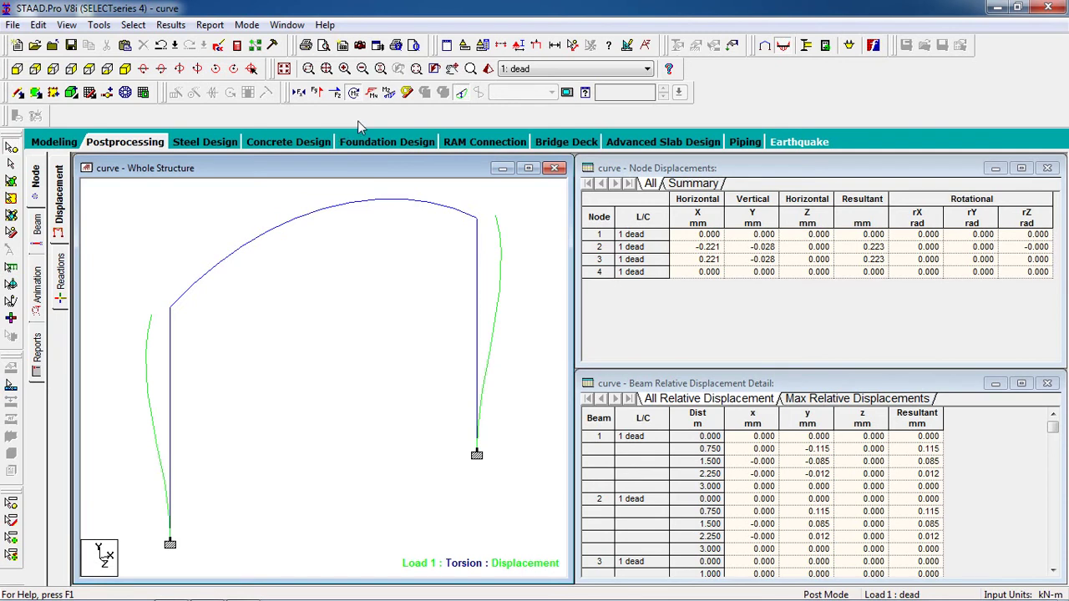
click(389, 93)
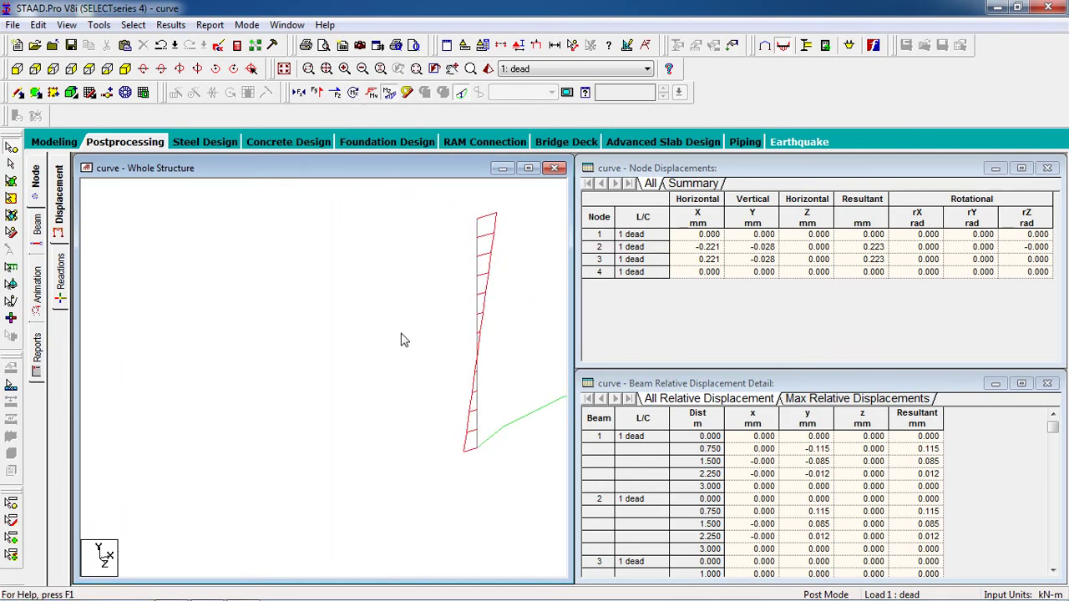
click(389, 92)
click(407, 93)
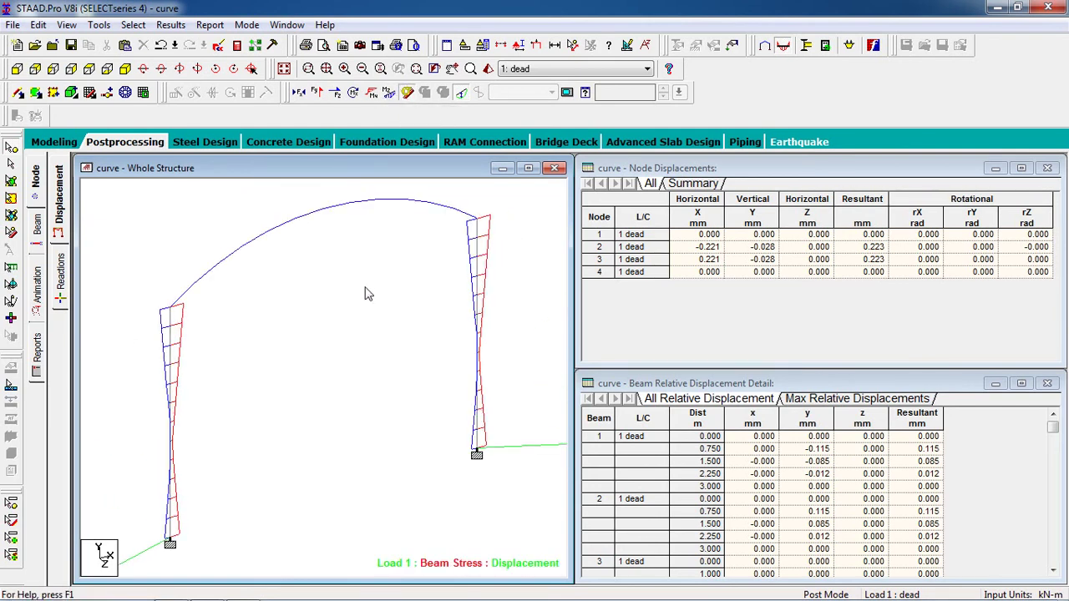
click(407, 93)
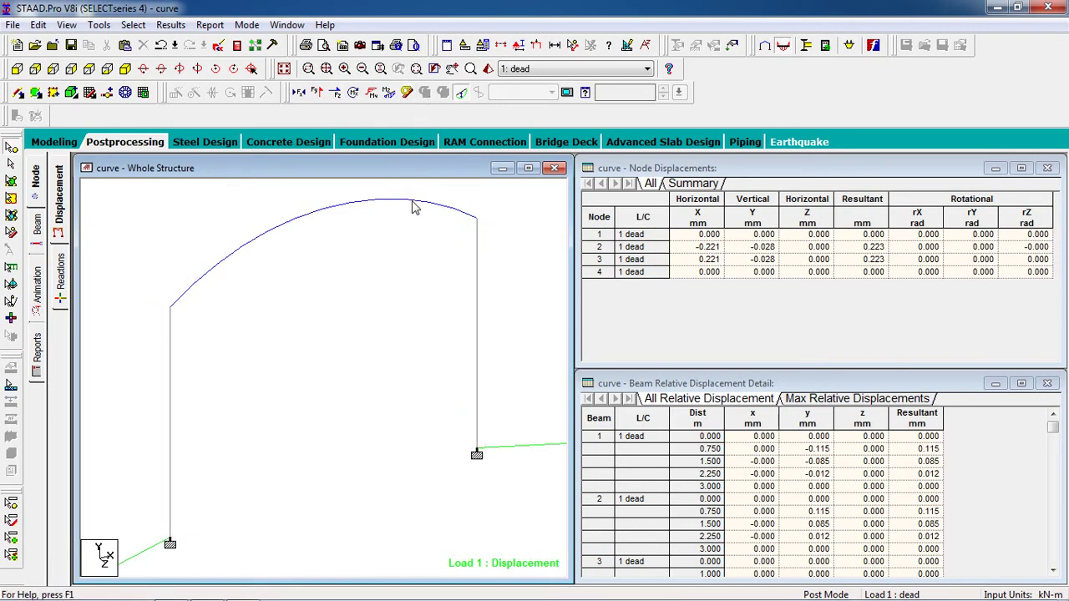
click(12, 165)
click(287, 222)
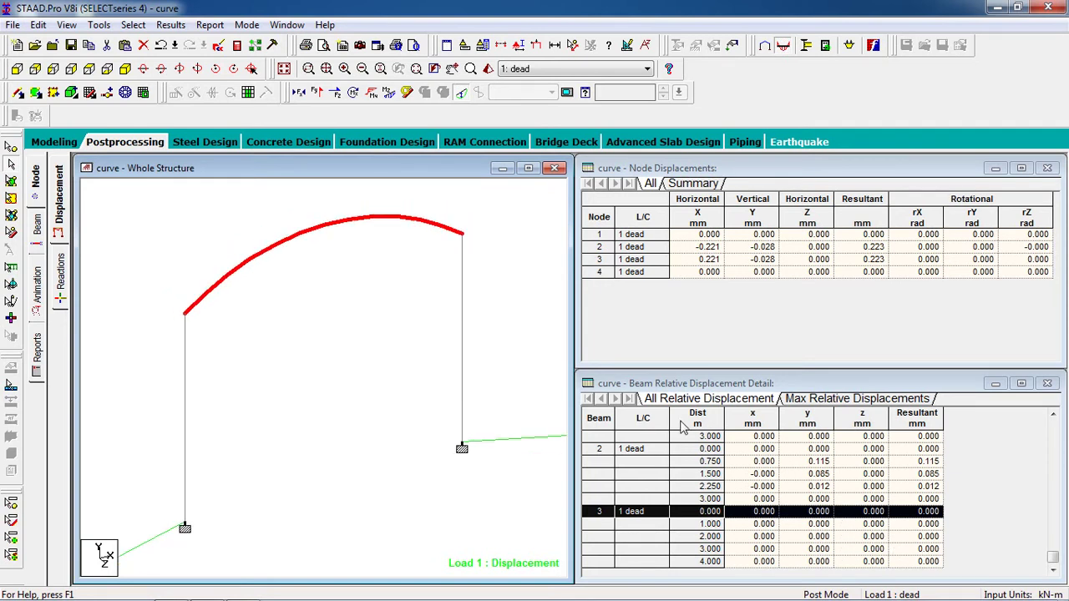
- Show maximum and station-by-station relative displacements for every beam
click(731, 351)
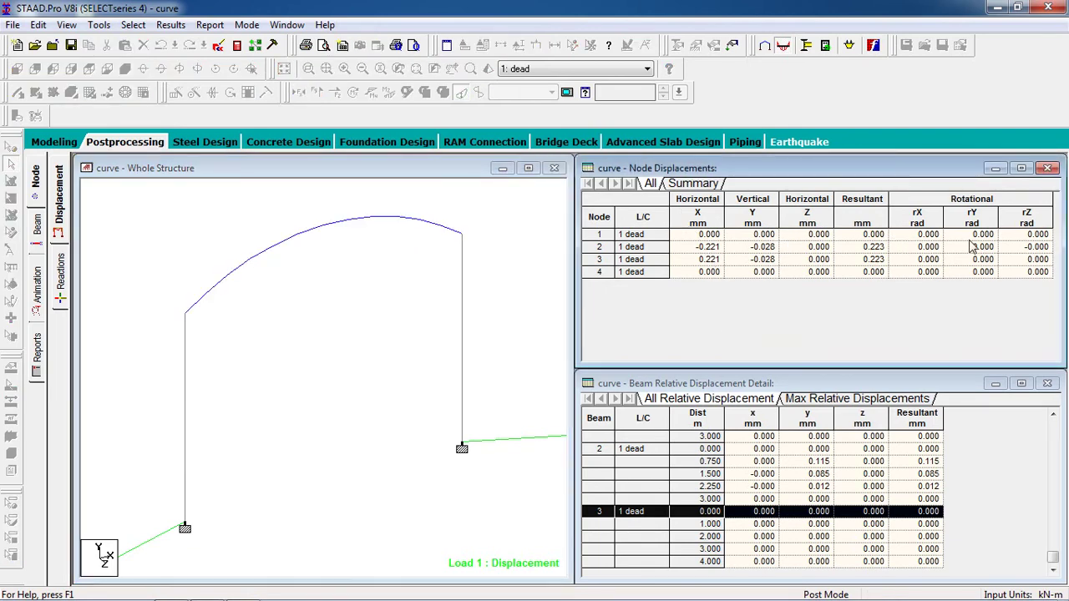
drag(957, 386, 949, 337)
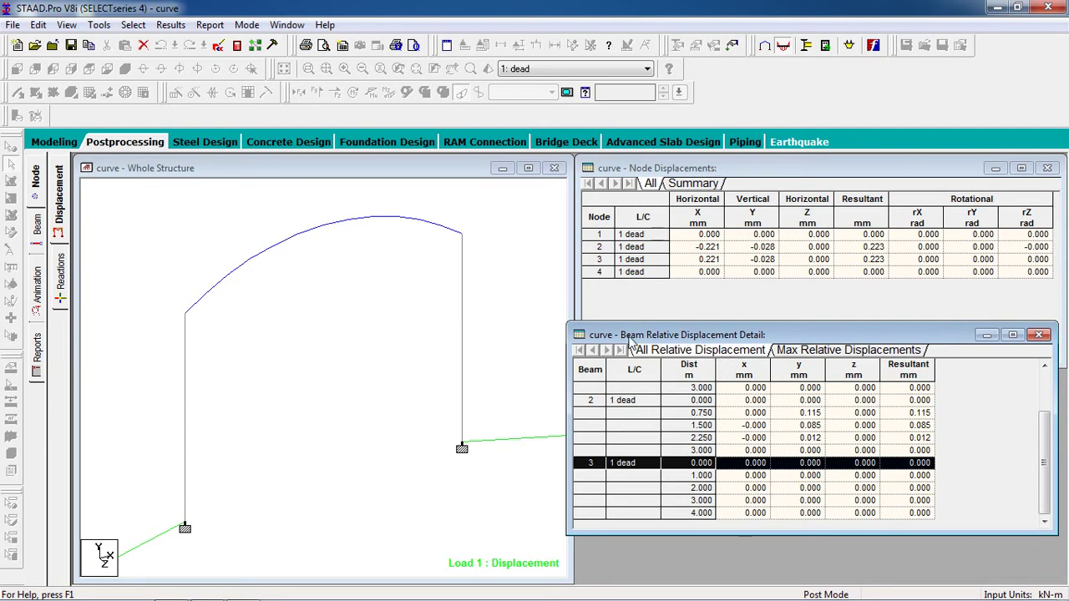
click(807, 352)
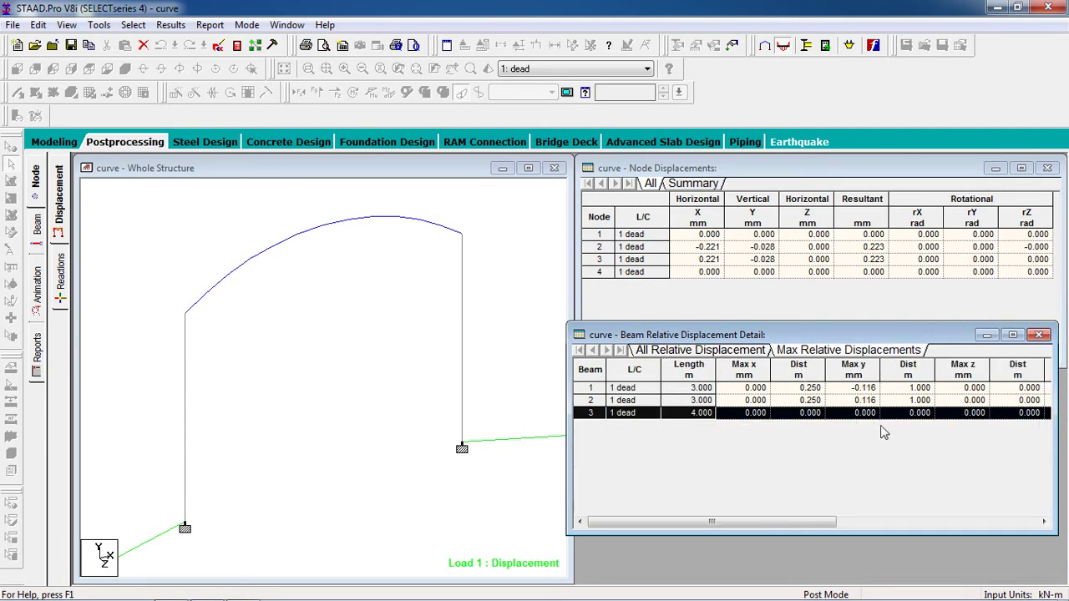
click(654, 352)
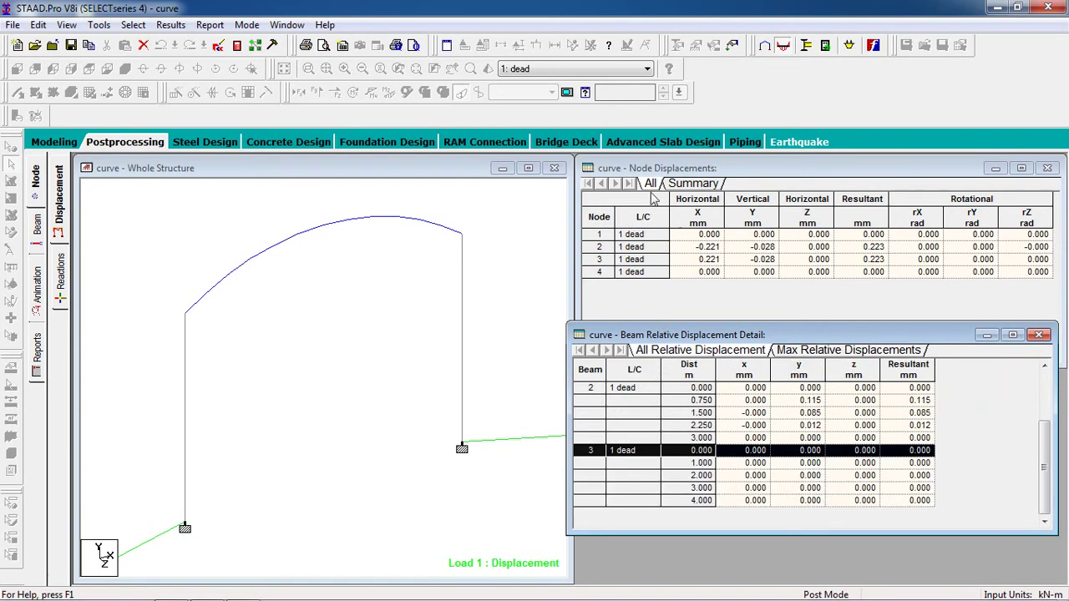
- Check the max/min node displacement summary, then return to node results and select beam 3
click(656, 192)
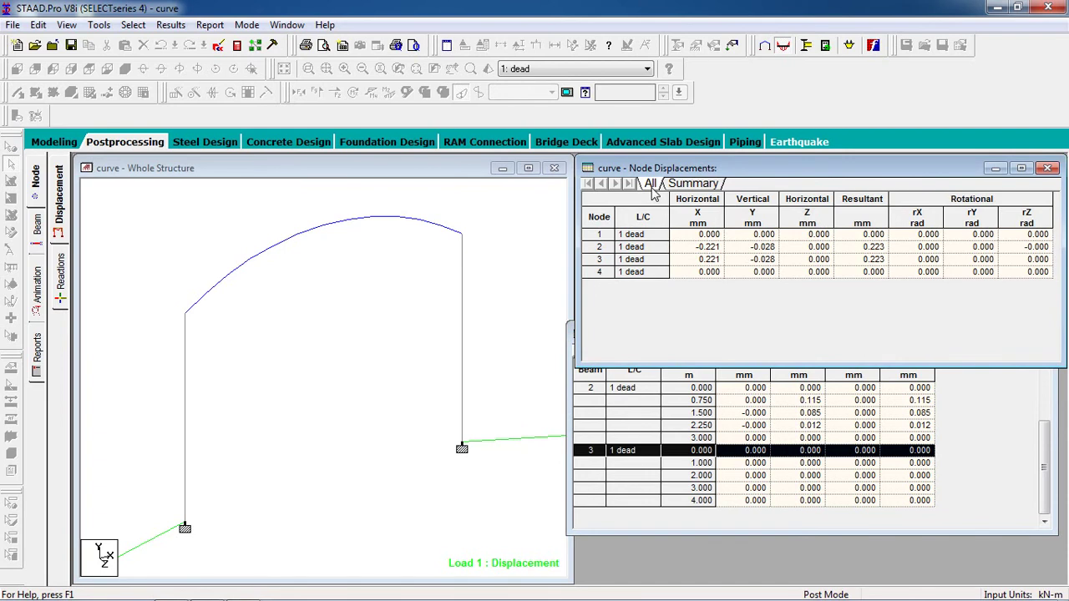
click(683, 183)
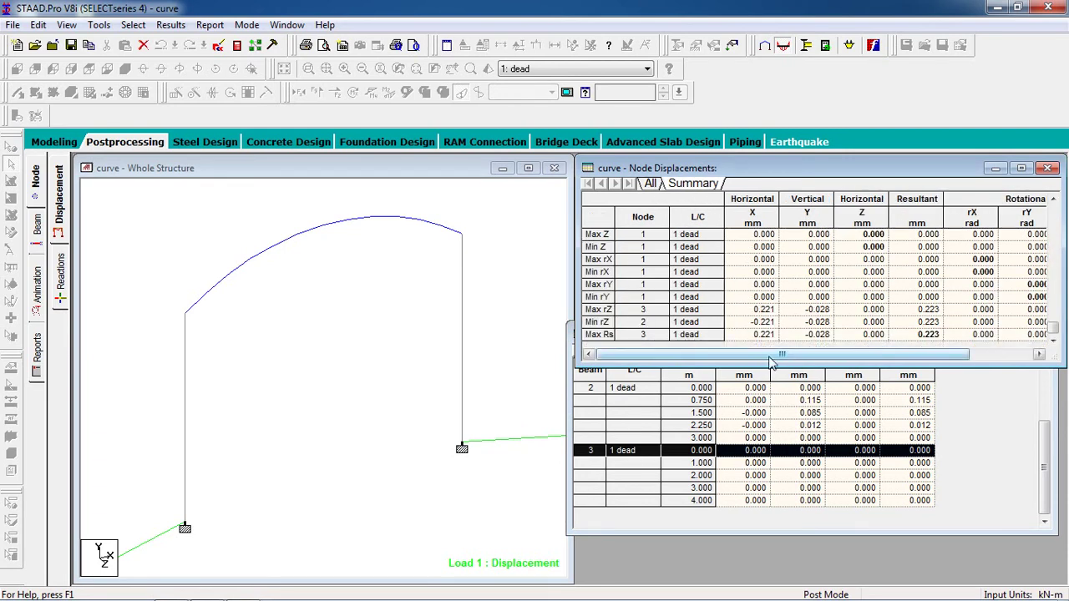
drag(773, 360, 845, 359)
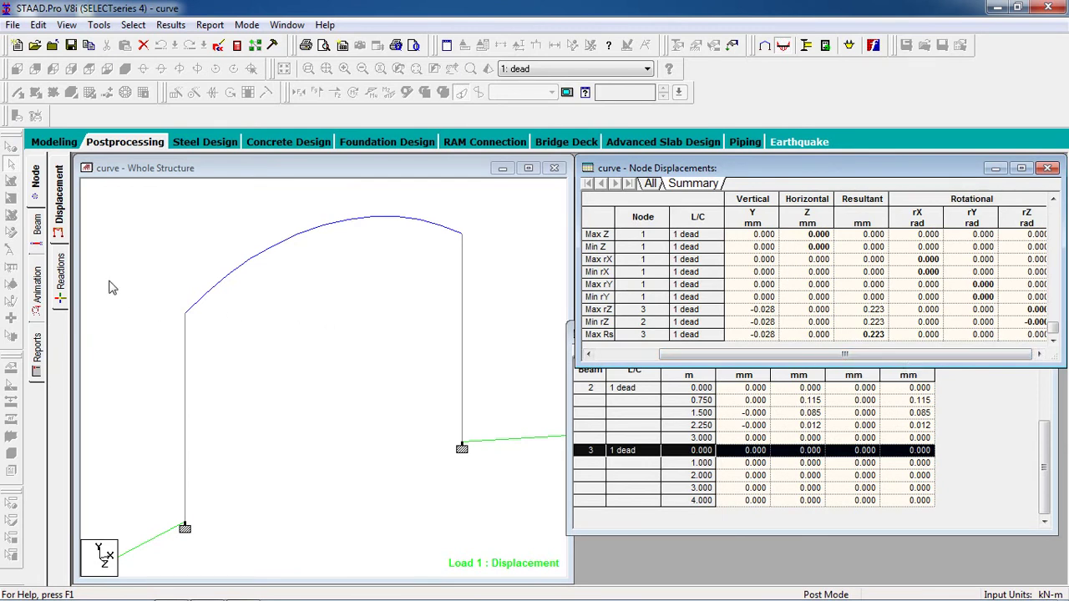
click(36, 197)
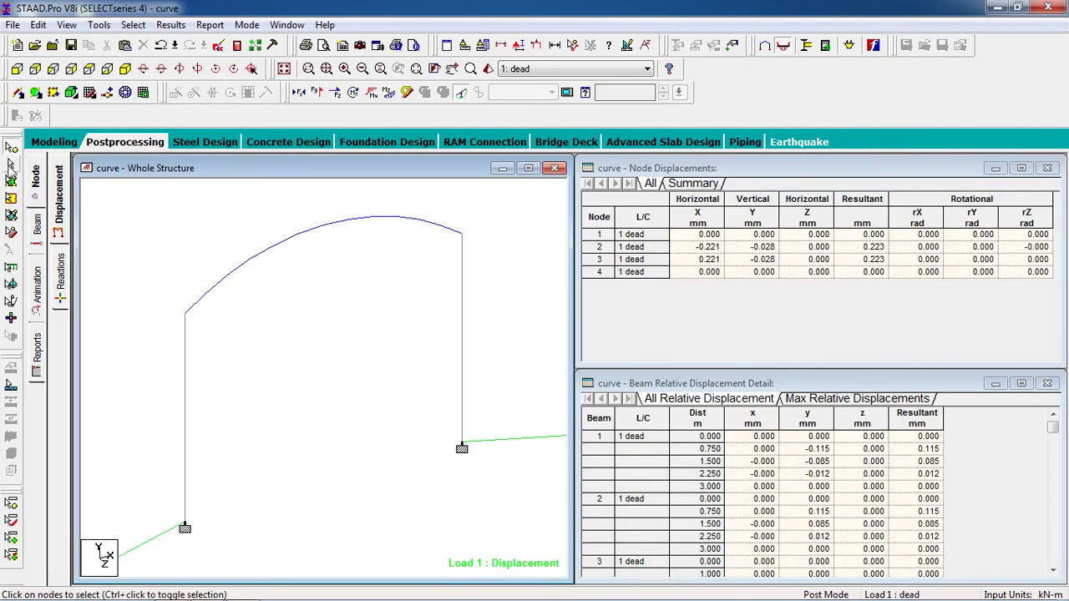
click(271, 252)
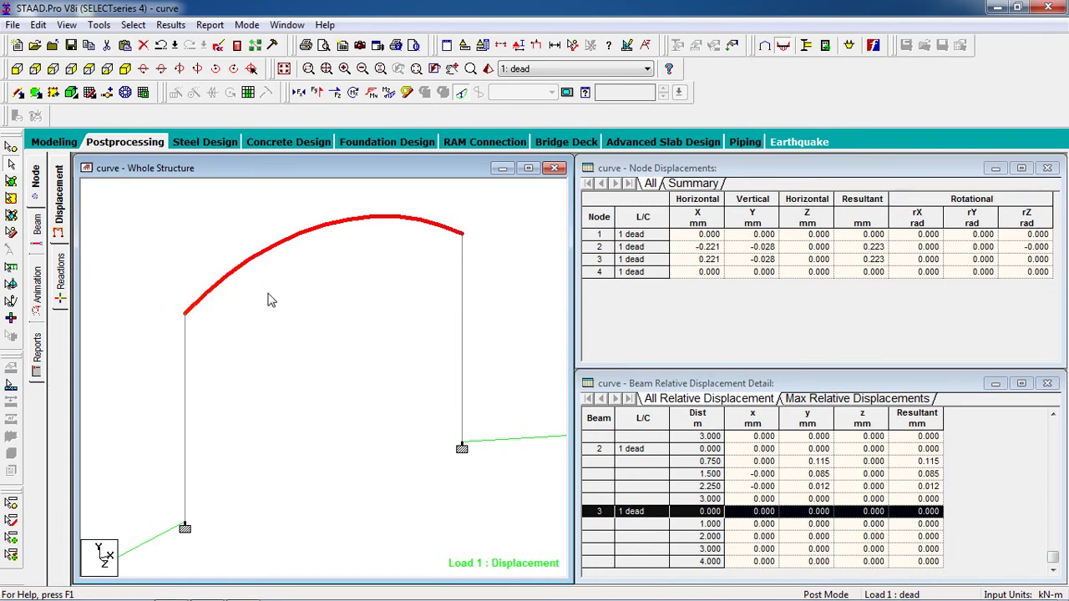
- Show support reactions and statics check, moving both supports' reaction labels inside the frame
click(61, 274)
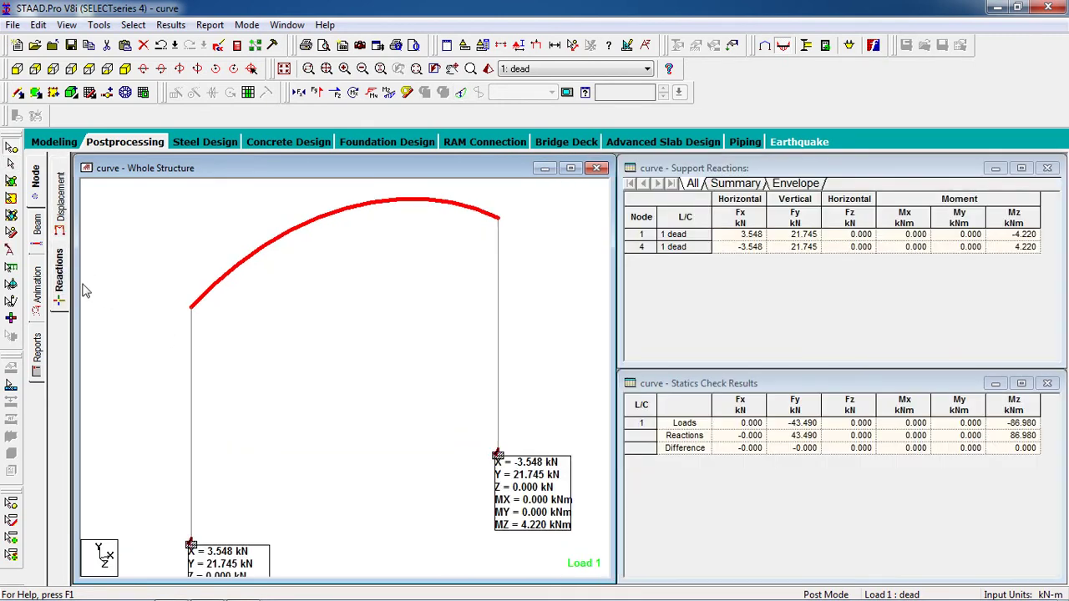
click(10, 249)
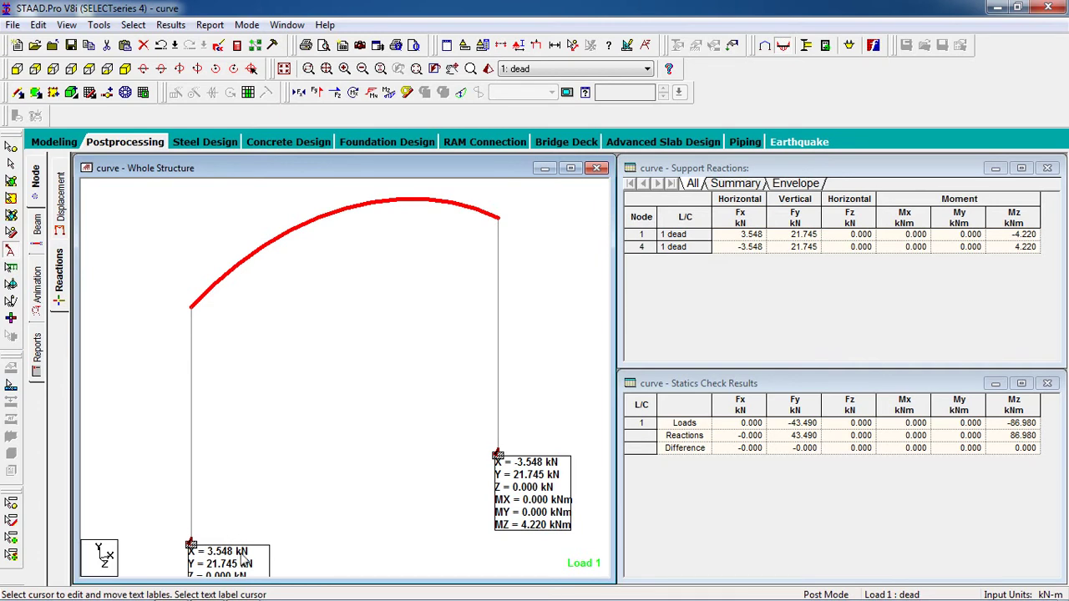
drag(242, 556, 266, 363)
drag(512, 527, 366, 392)
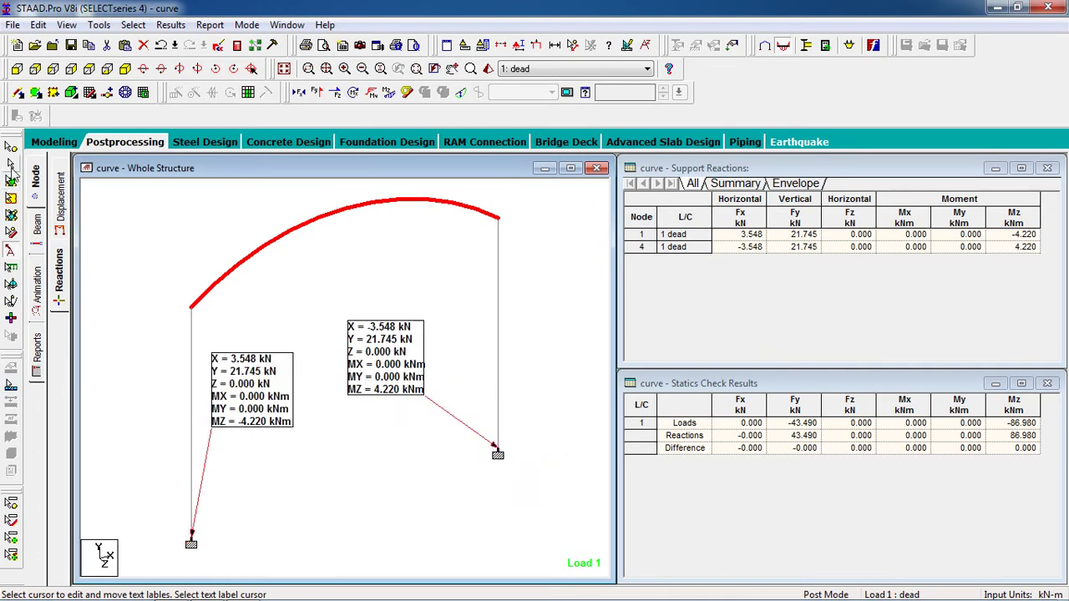
click(82, 234)
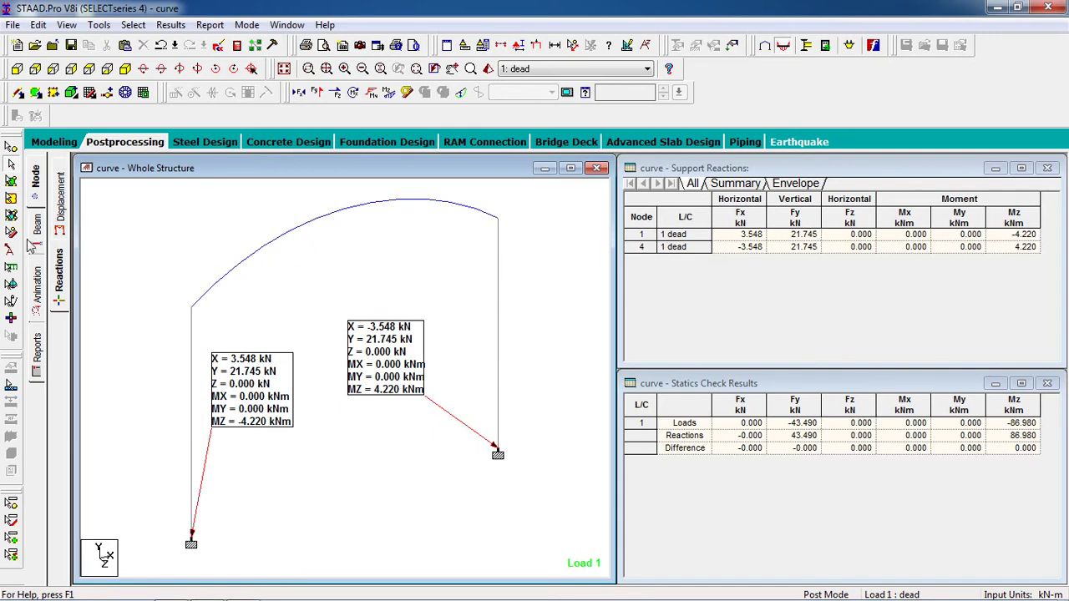
- Play the Deflection animation for load 1, then return to the node displacement page
click(40, 303)
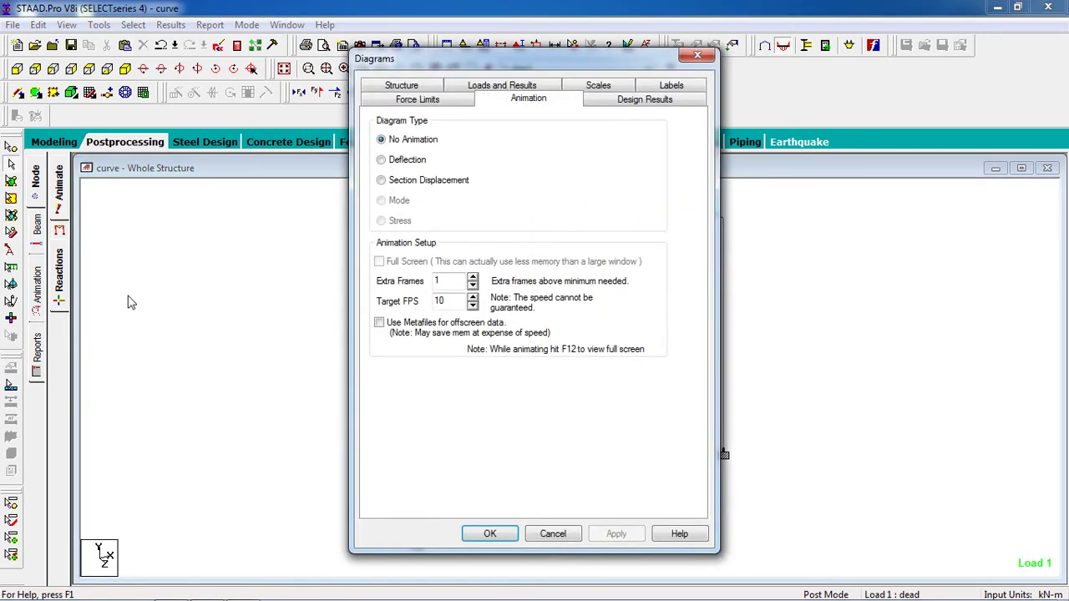
click(384, 161)
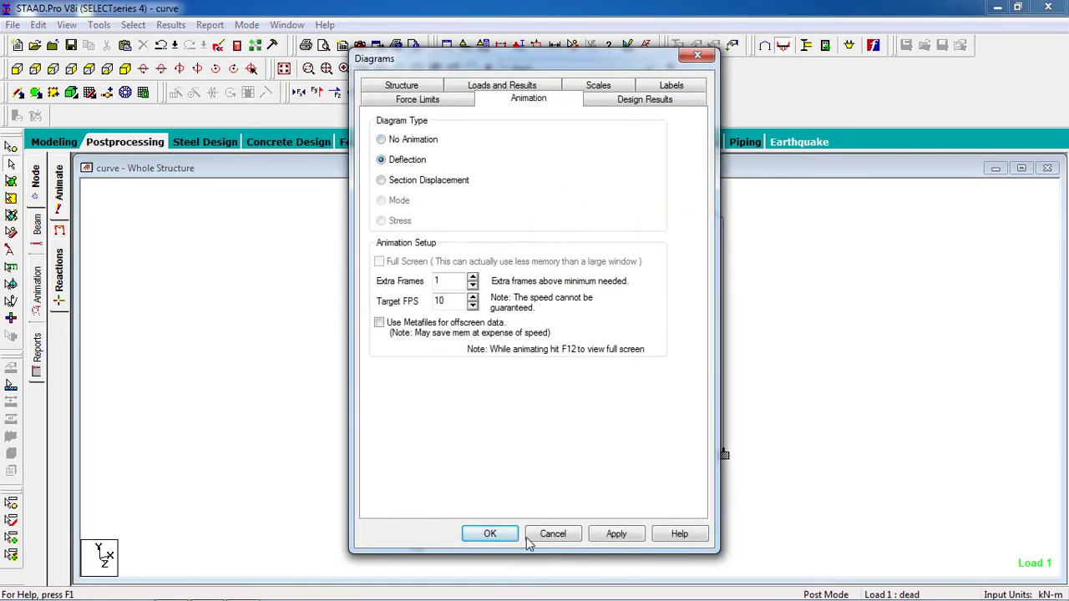
click(603, 540)
click(487, 535)
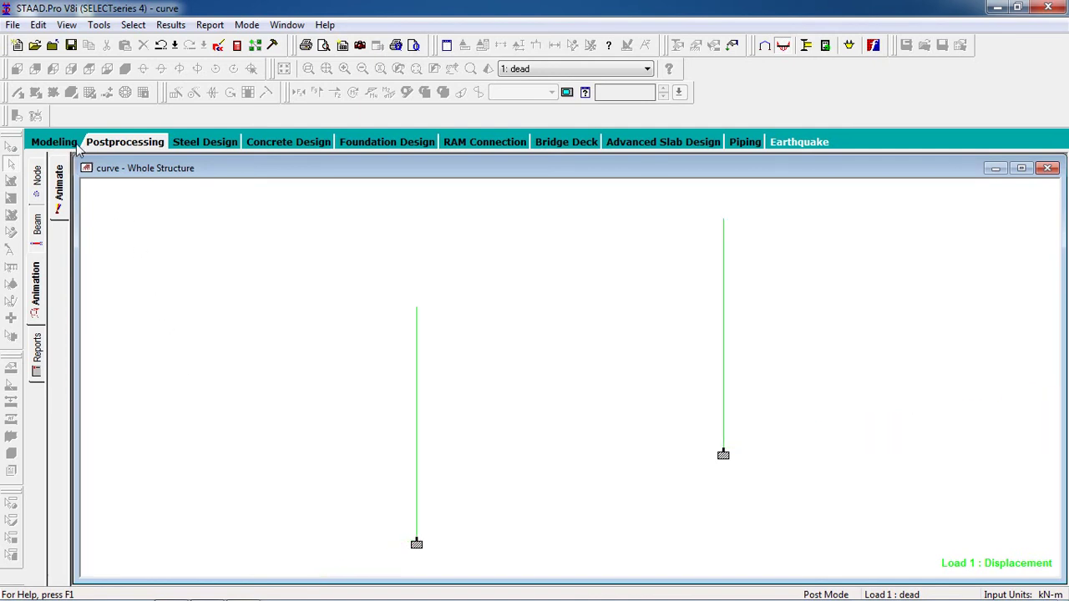
click(112, 147)
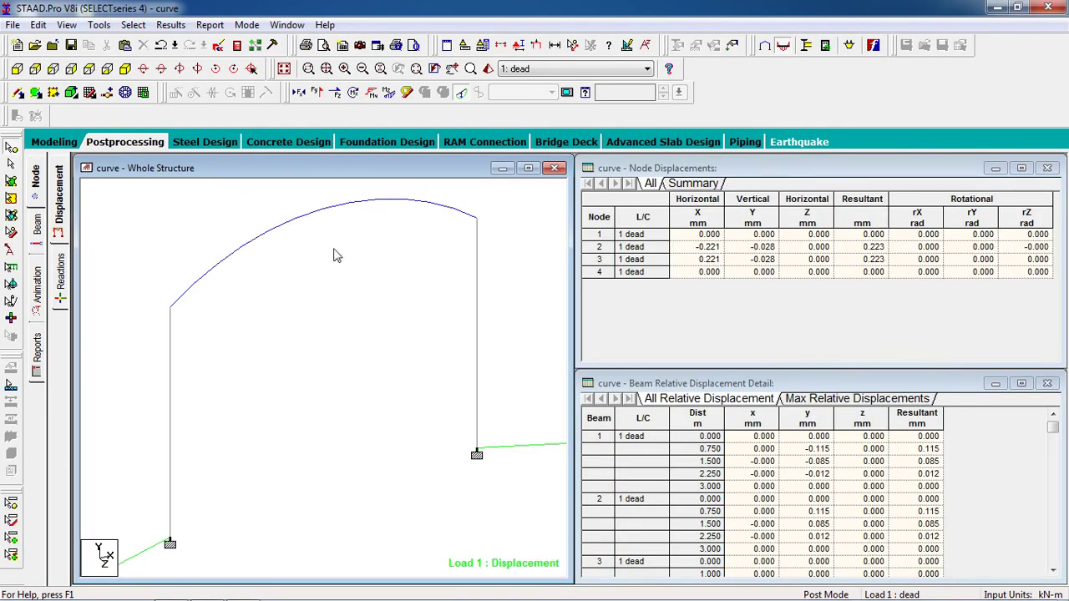
scroll(335, 266, down, 4)
middle_drag(337, 392, 317, 370)
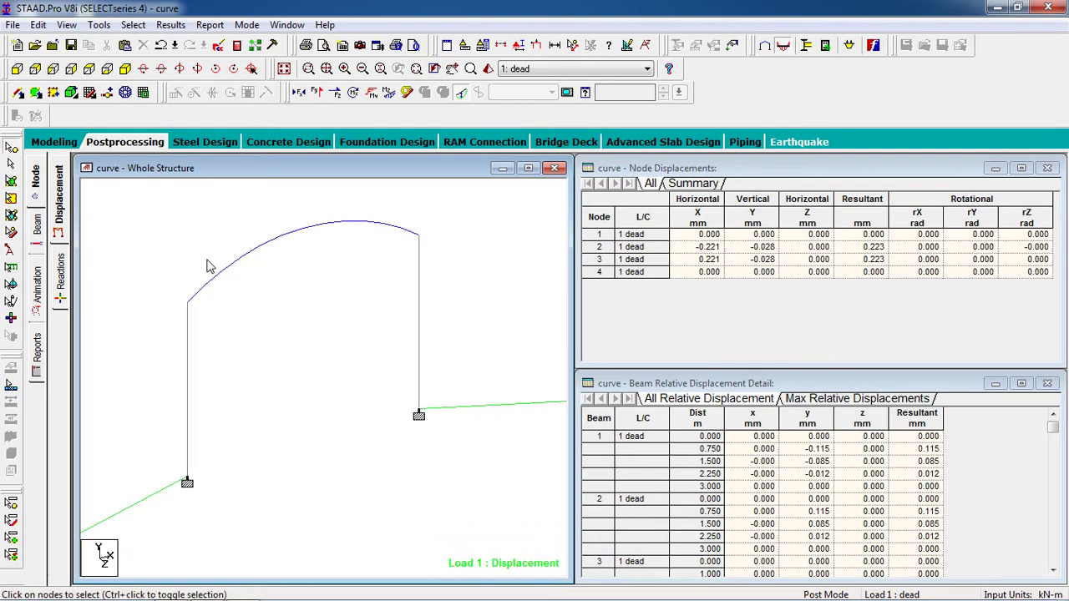
click(10, 178)
click(224, 279)
double_click(224, 279)
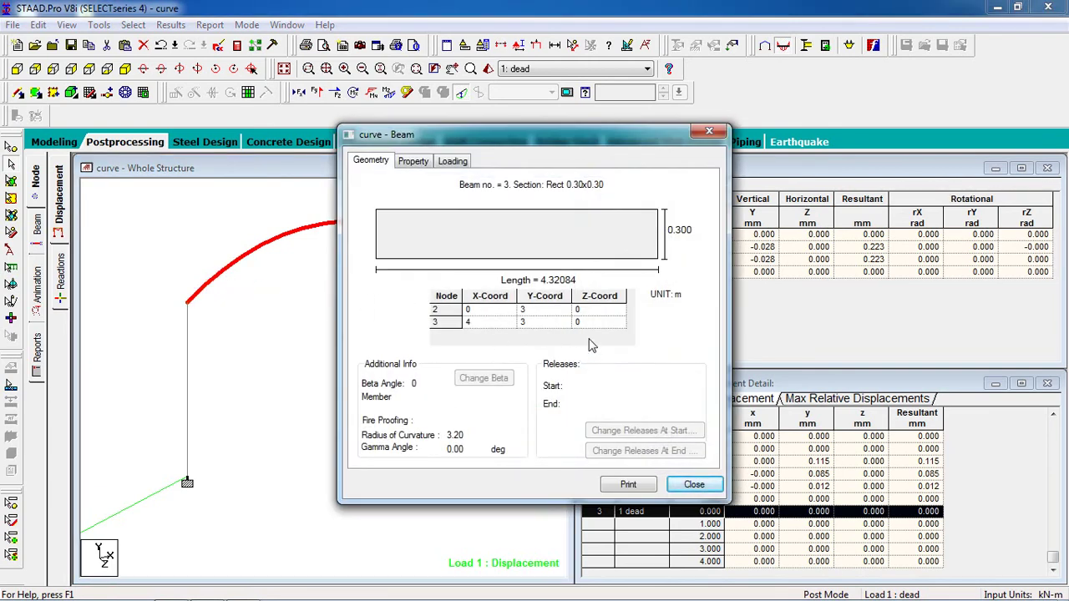
click(412, 161)
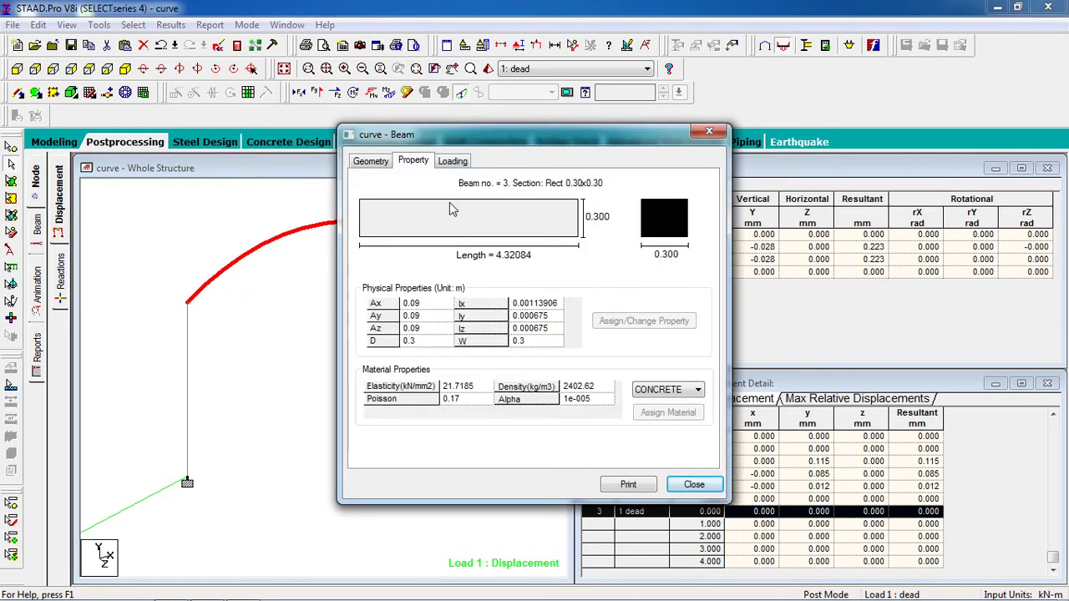
click(453, 161)
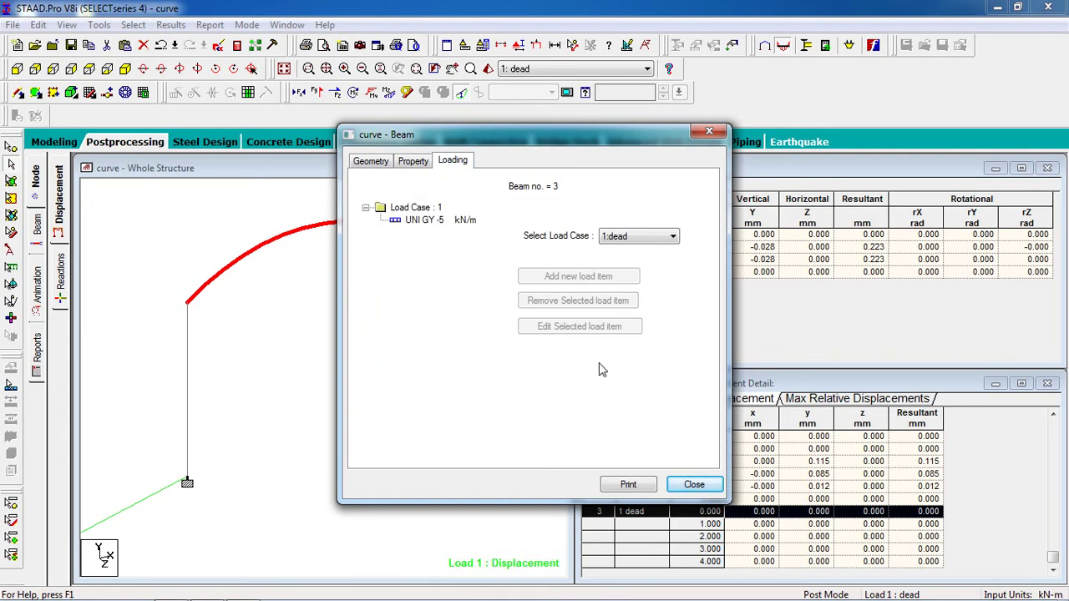
click(671, 491)
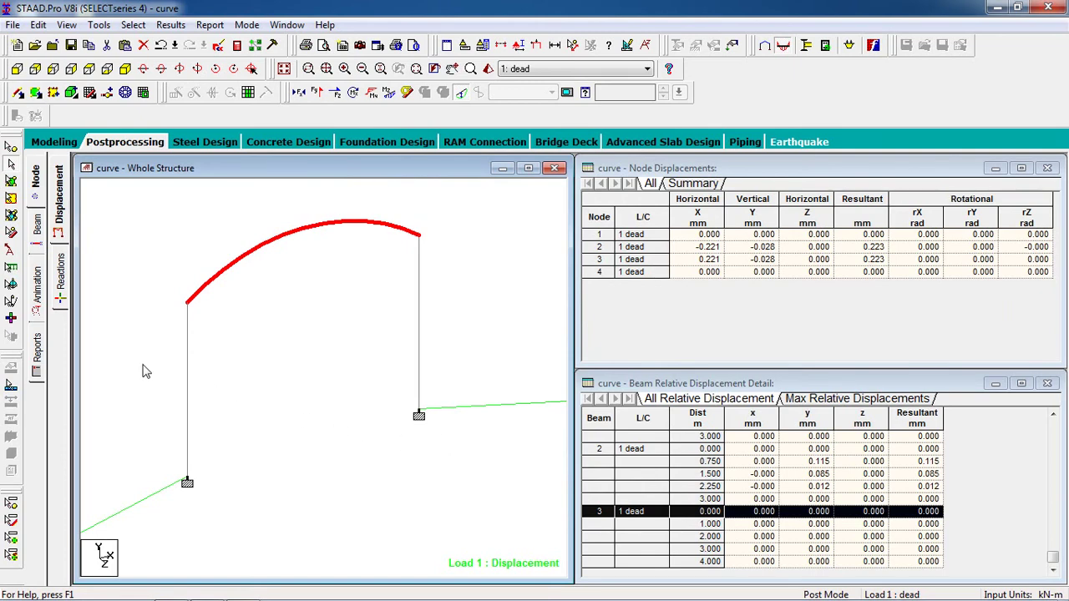
- Add all Output items to the report setup and generate the report, starting with node displacements
click(40, 370)
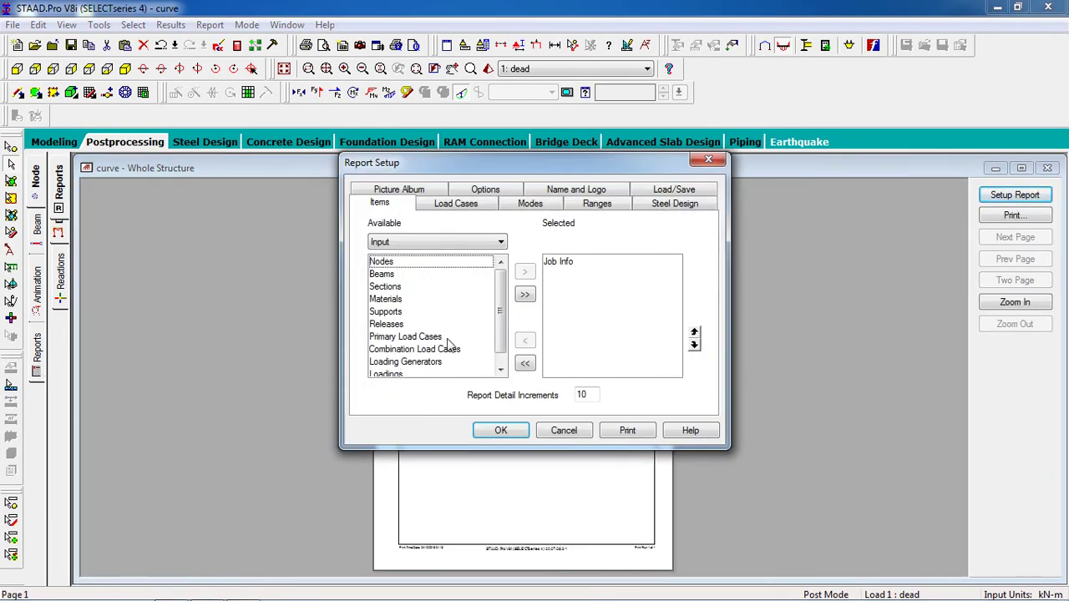
click(460, 245)
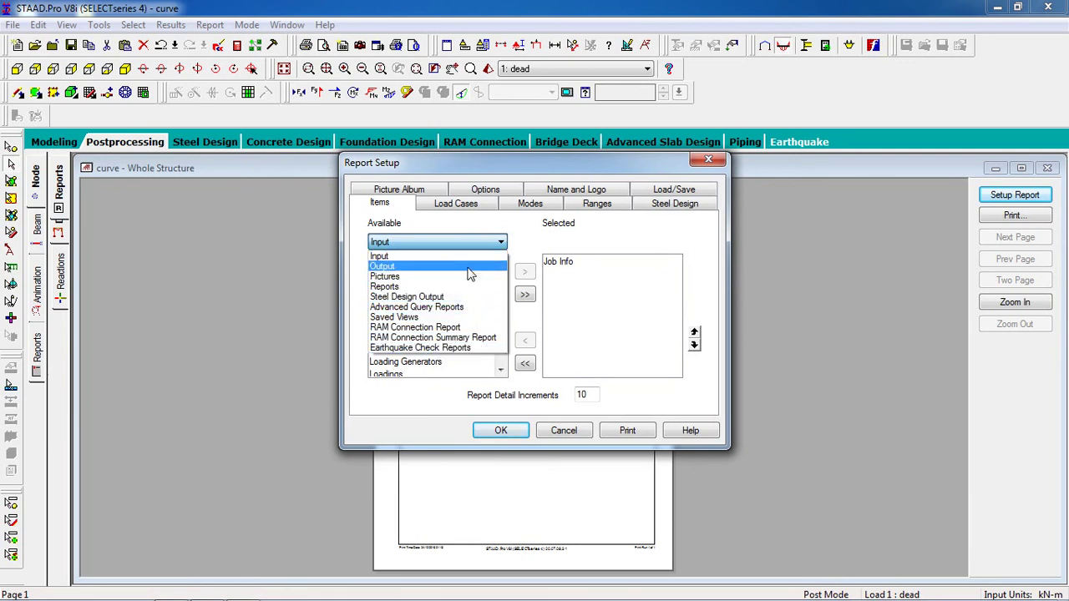
click(469, 267)
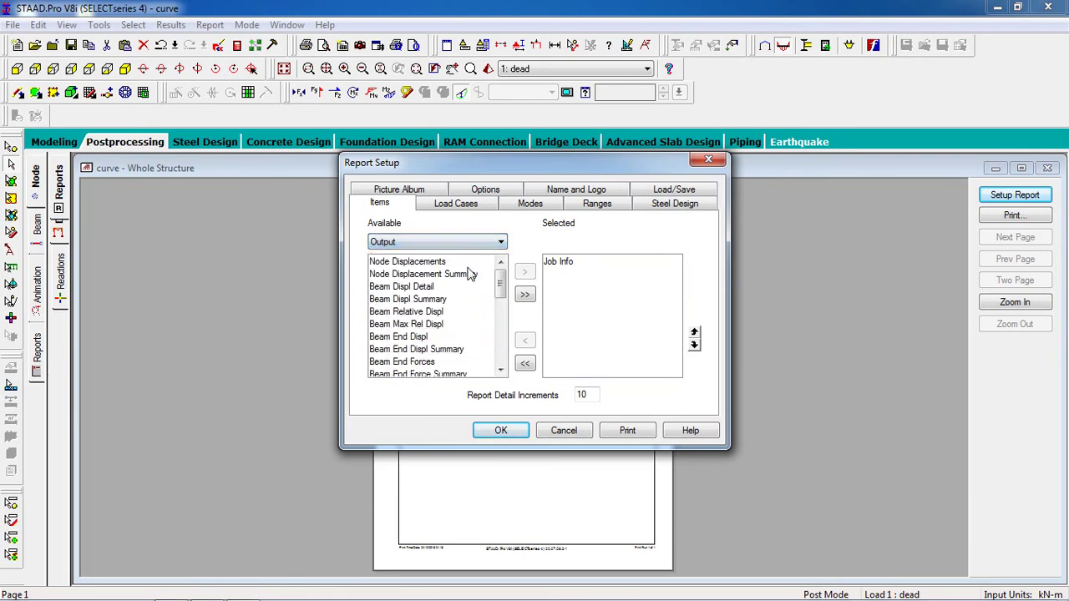
click(525, 294)
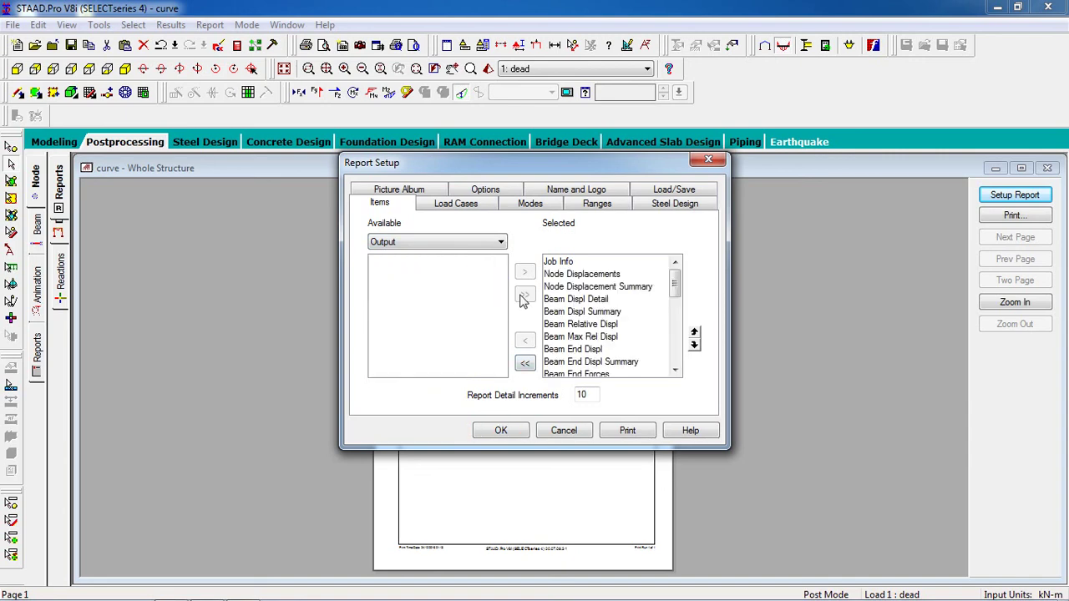
click(501, 432)
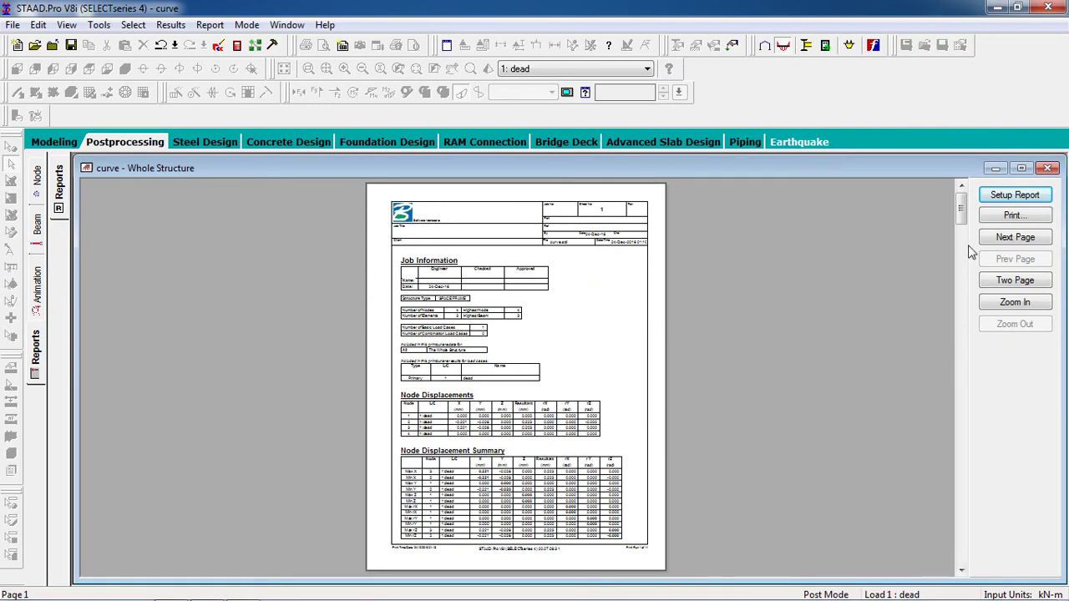
- Scroll the report down to page 6, then back to page 3's beam displacement detail tables
drag(967, 215, 949, 394)
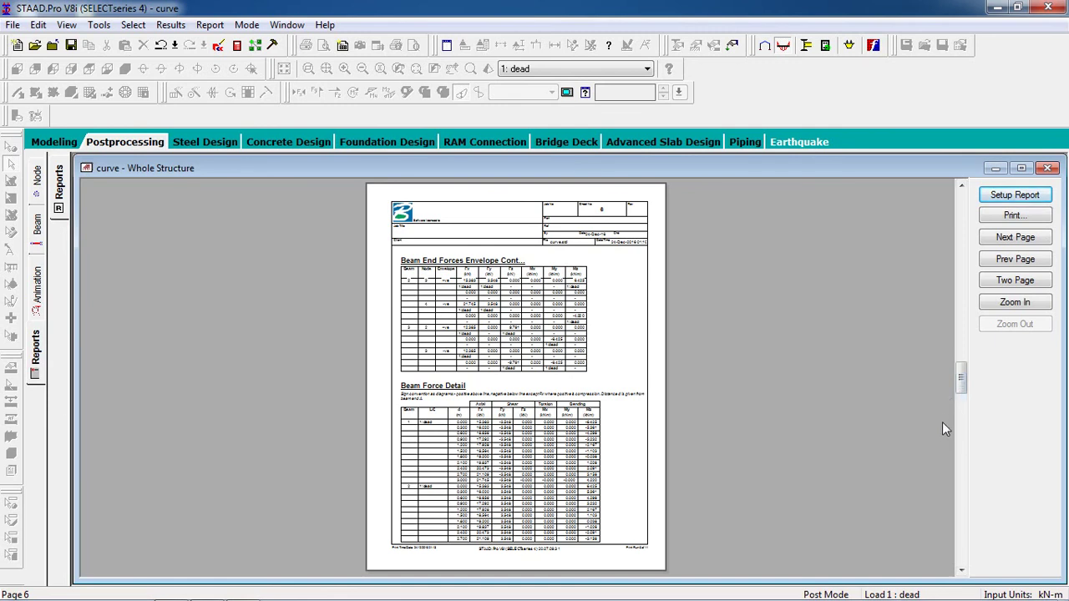
drag(962, 376, 967, 279)
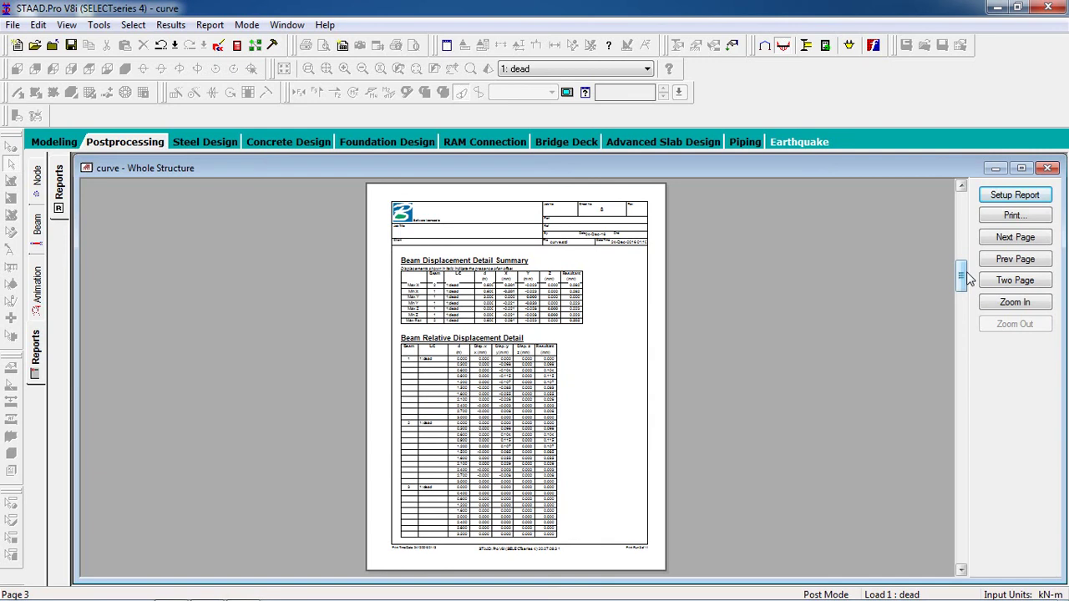